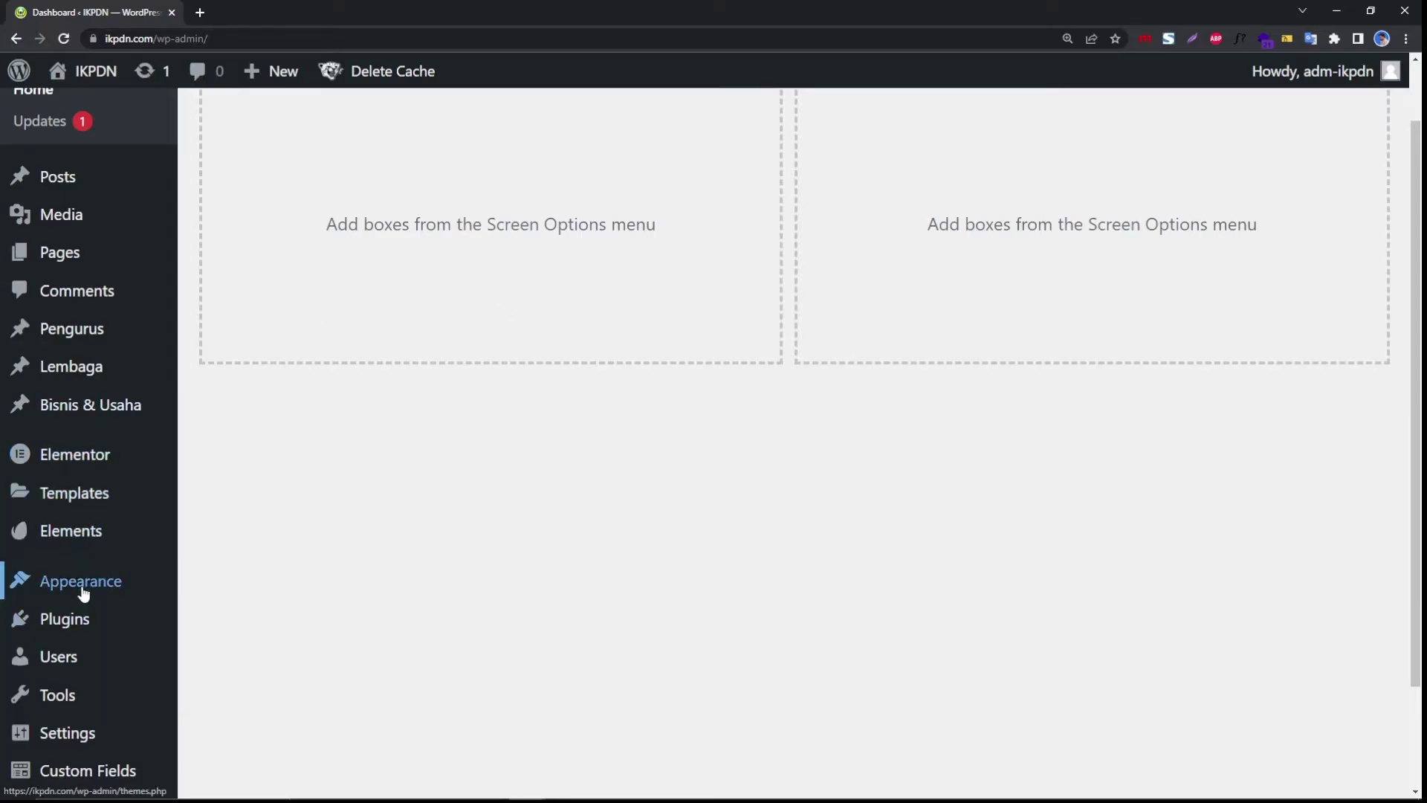
# Open the page for adding new plugins and search the plugin directory for "seo".
pyautogui.scroll(-1, 81, 576)
pyautogui.moveTo(70, 554)
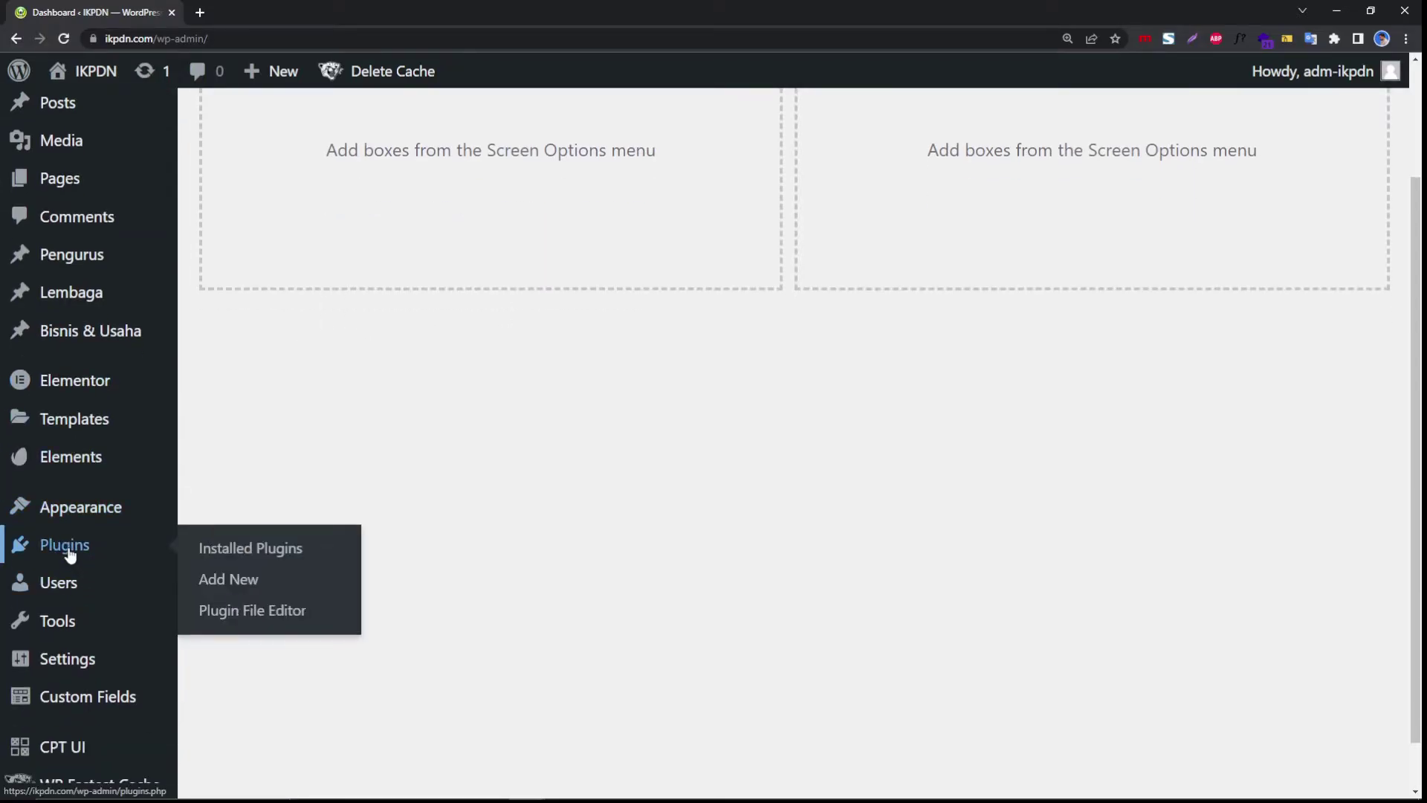
pyautogui.click(231, 577)
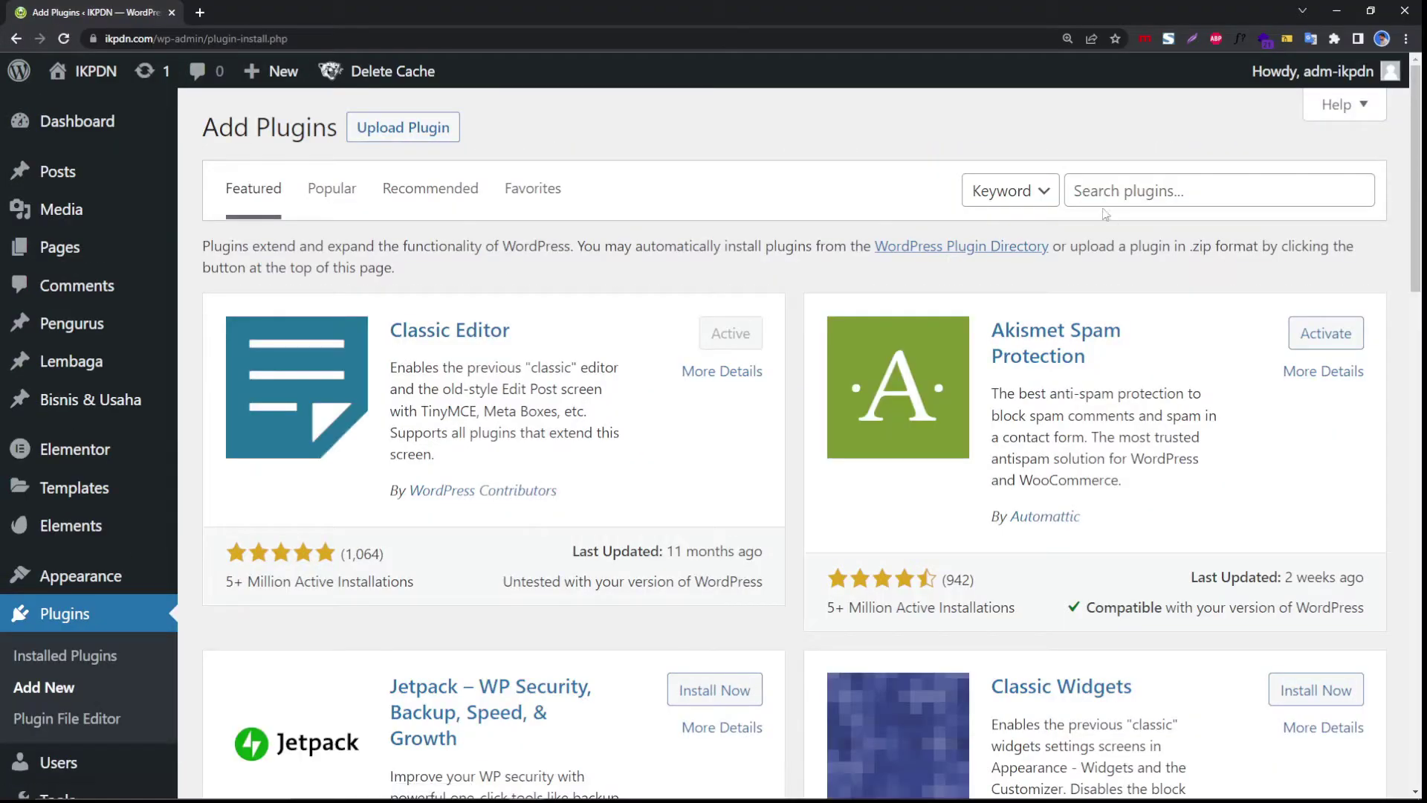
pyautogui.click(1103, 207)
pyautogui.write('seo')
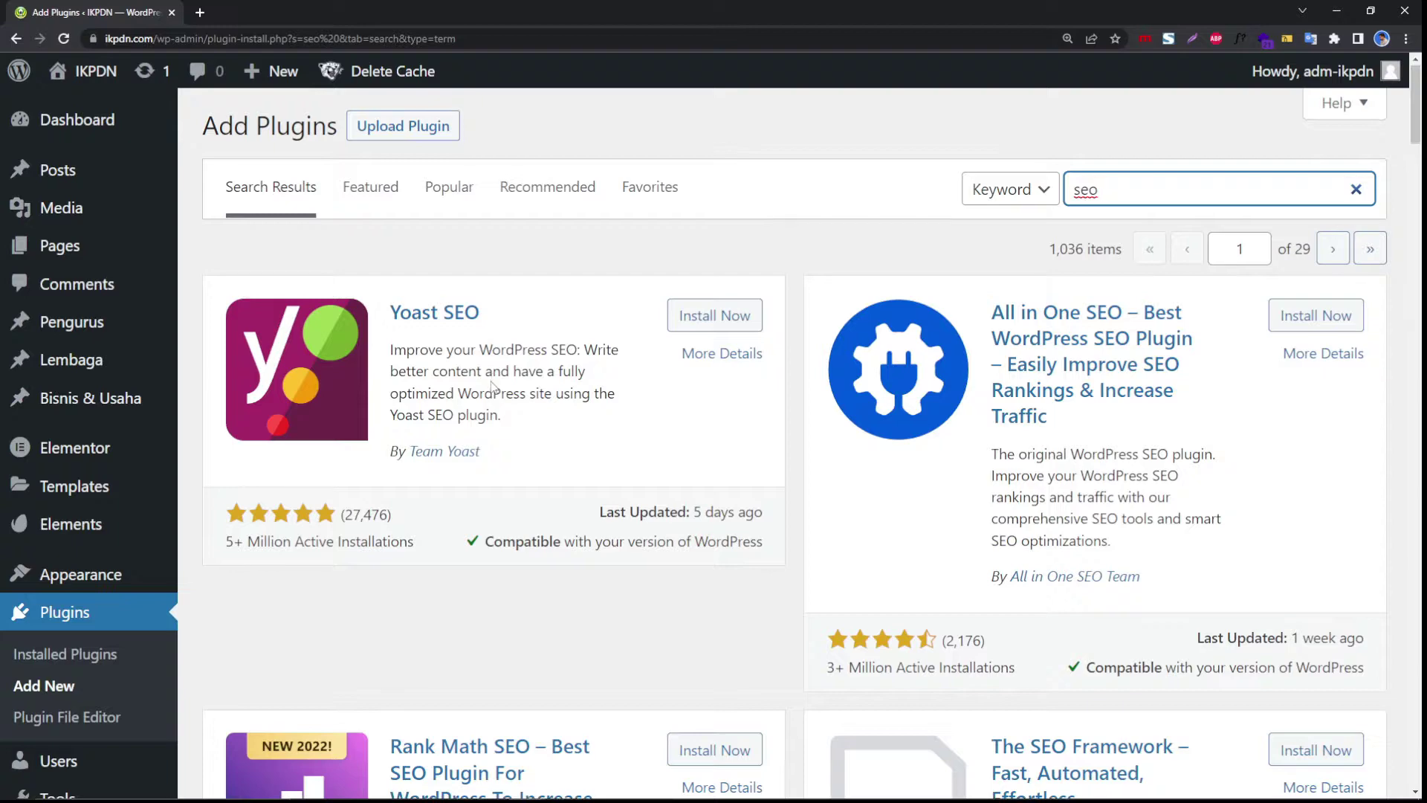
# Compare the SEO plugins in the search results, and install and activate Yoast SEO.
pyautogui.scroll(-1, 307, 463)
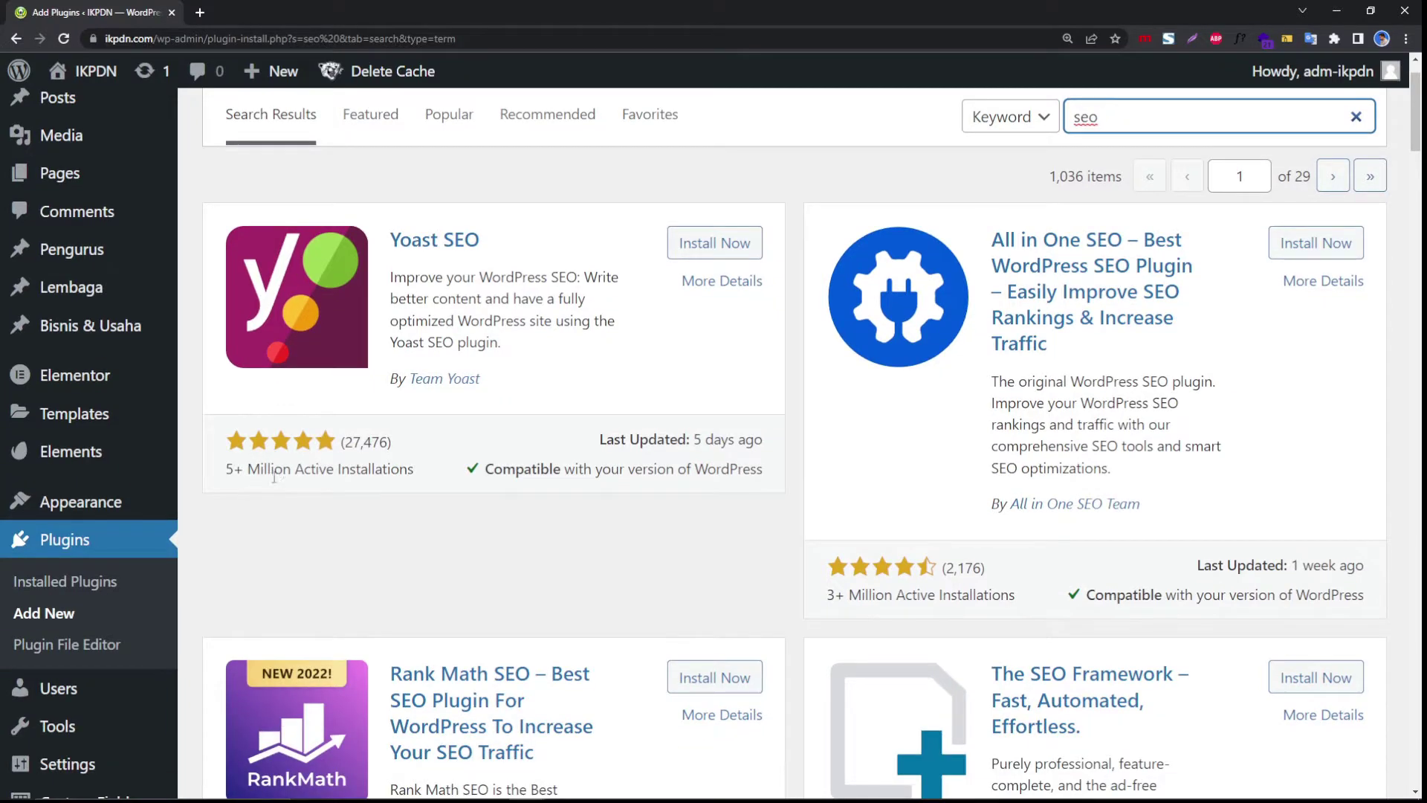
pyautogui.scroll(-3, 439, 450)
pyautogui.scroll(4, 1010, 327)
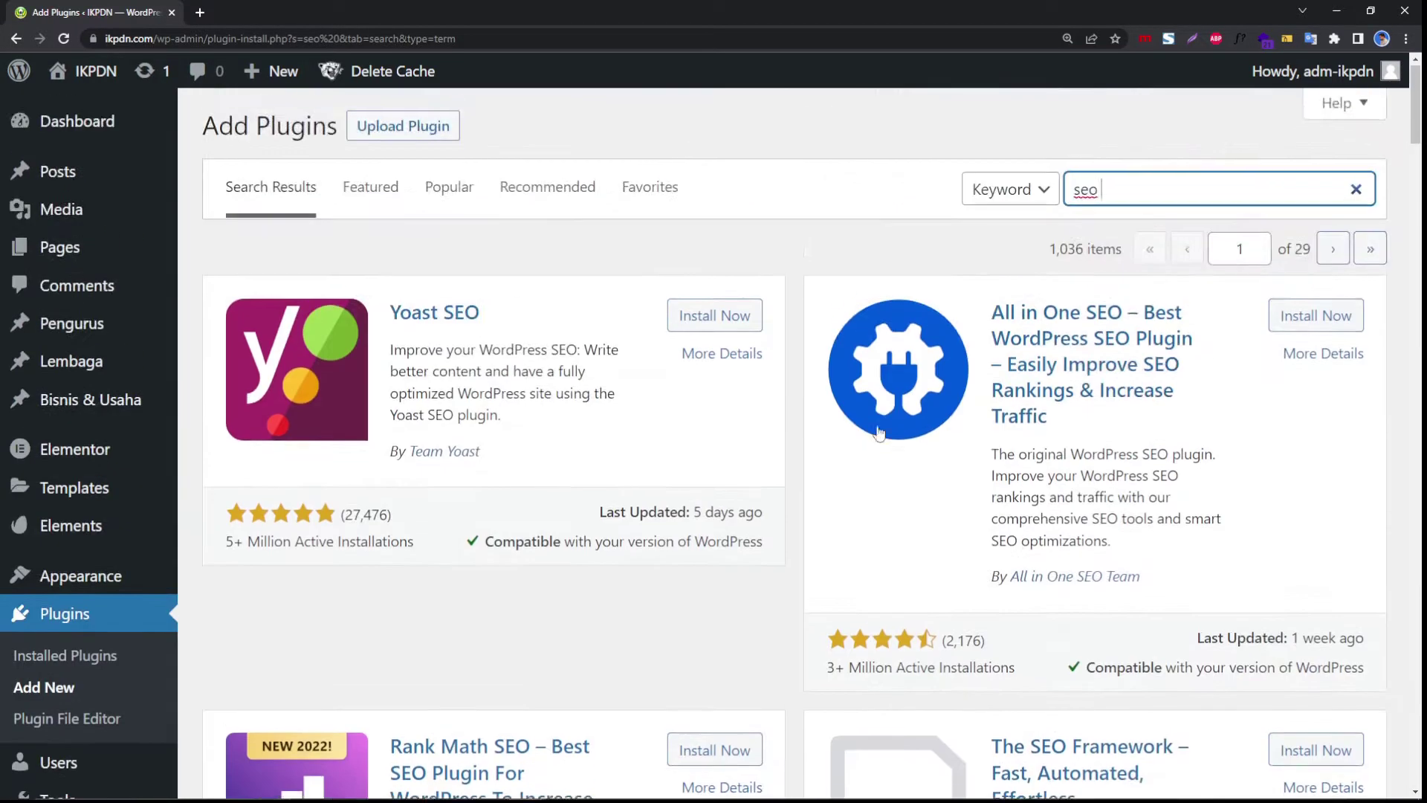
pyautogui.scroll(-3, 991, 431)
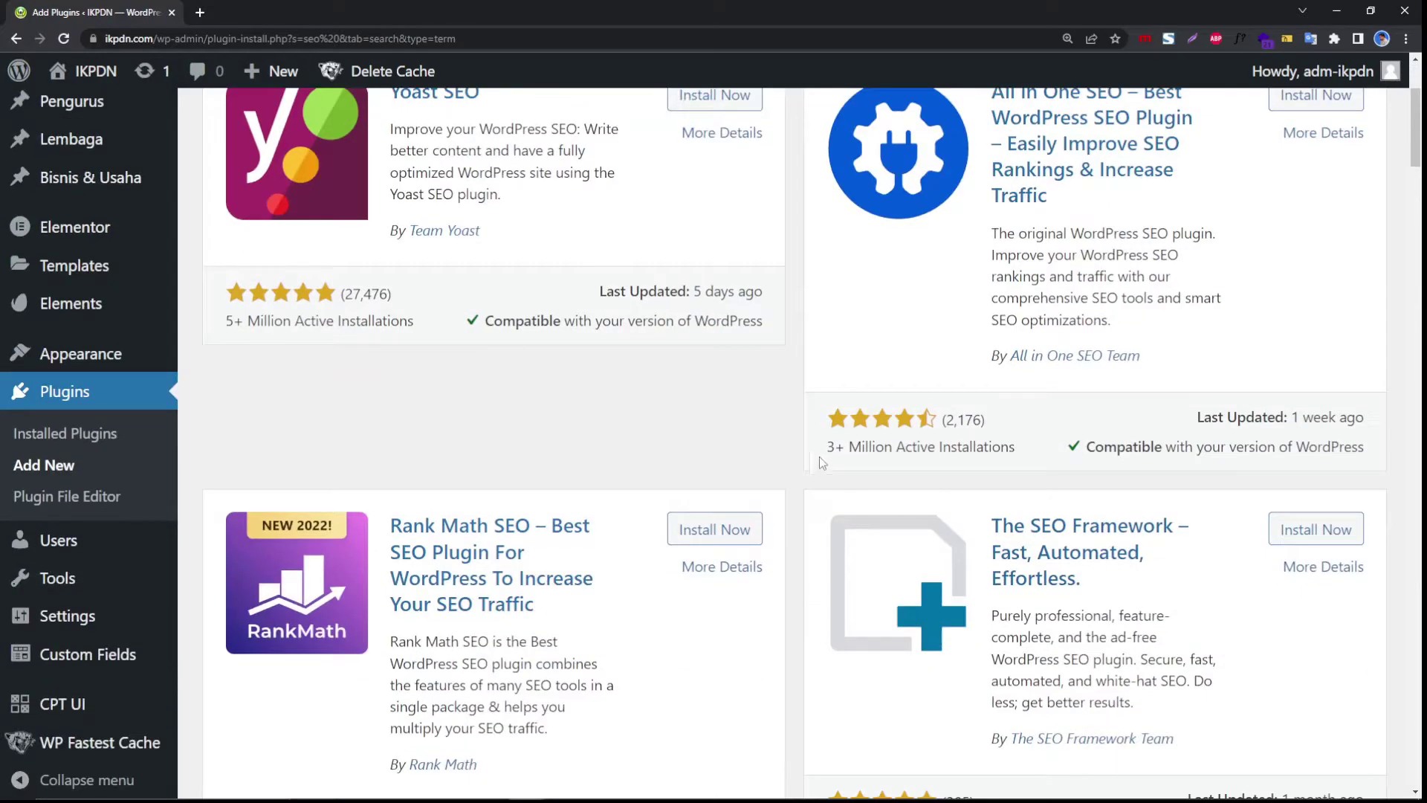
pyautogui.scroll(-5, 713, 471)
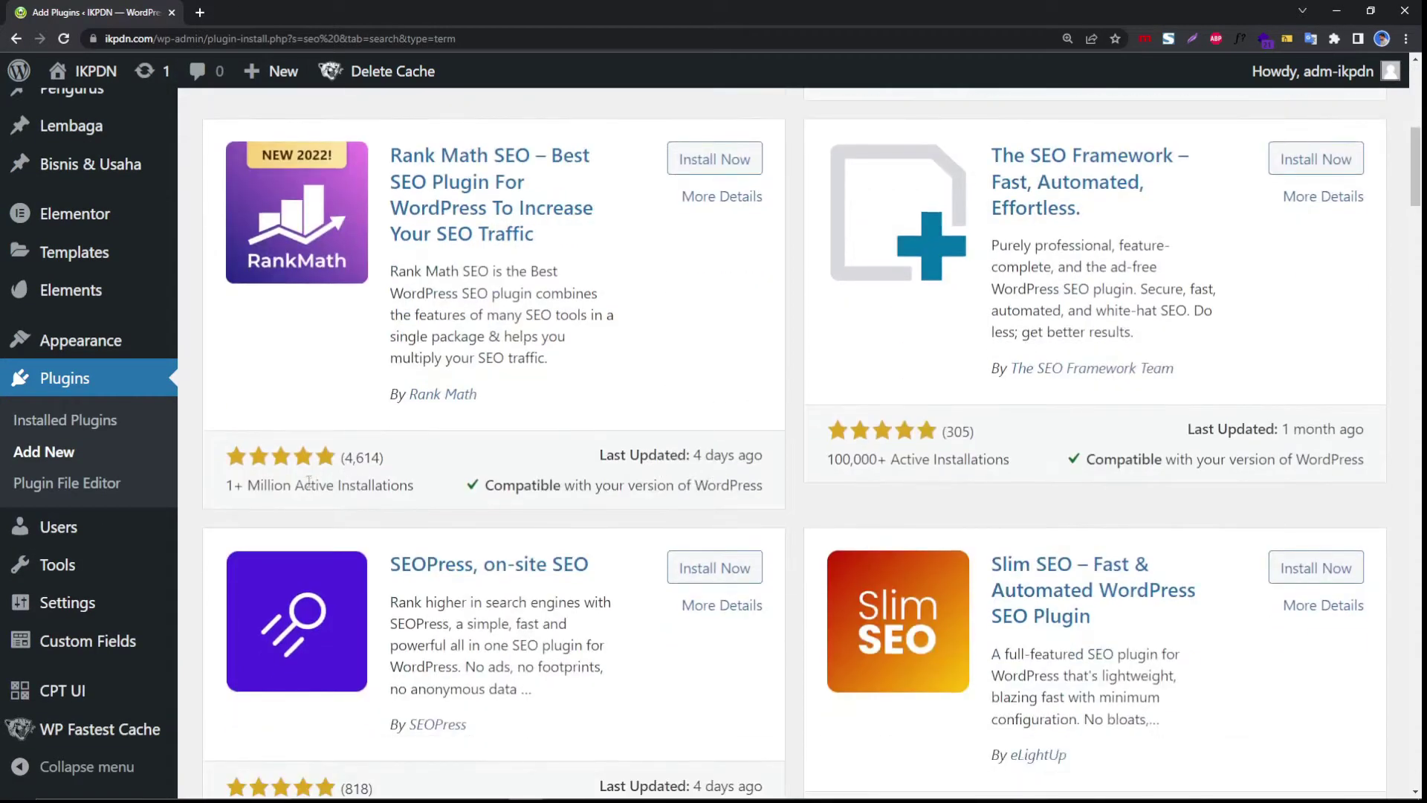
pyautogui.scroll(8, 668, 461)
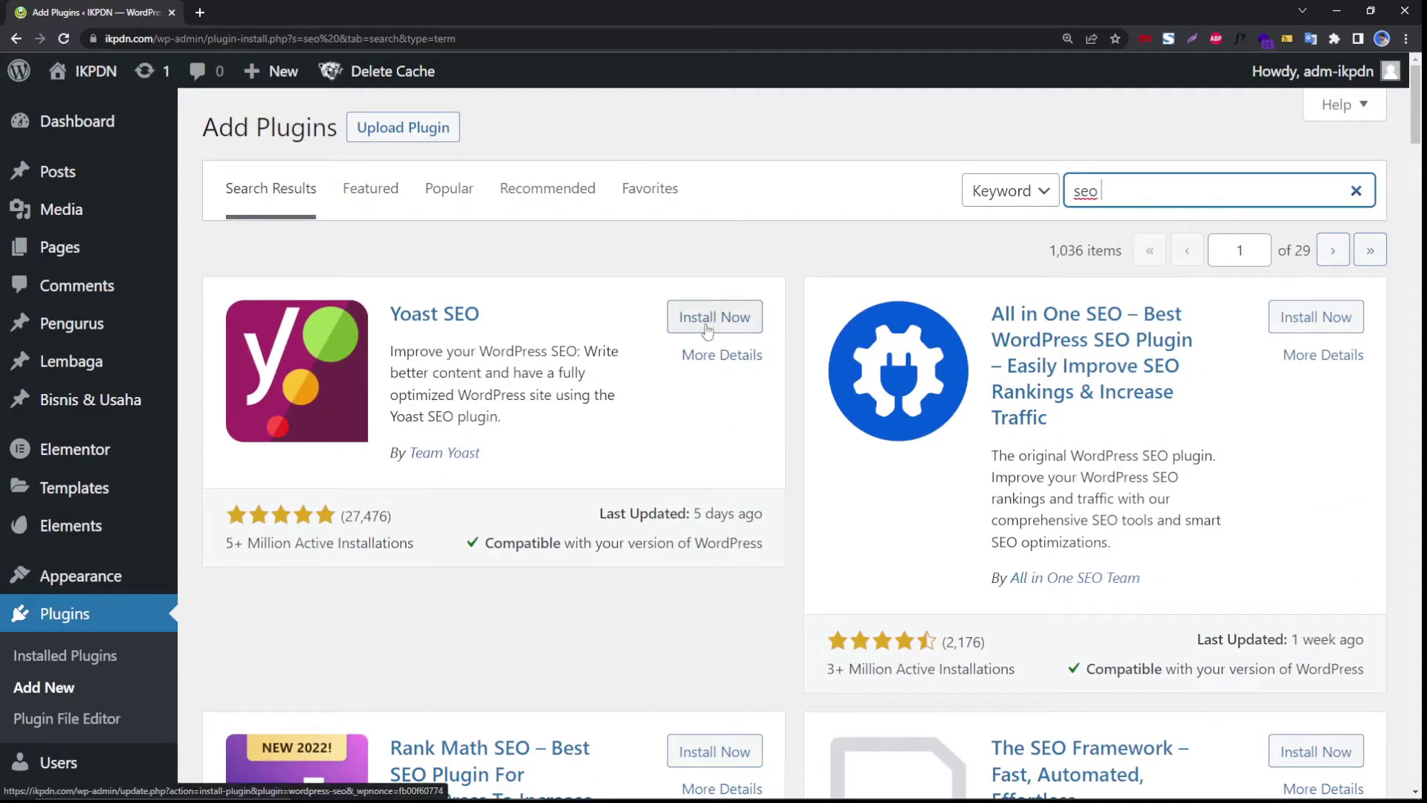
pyautogui.click(704, 324)
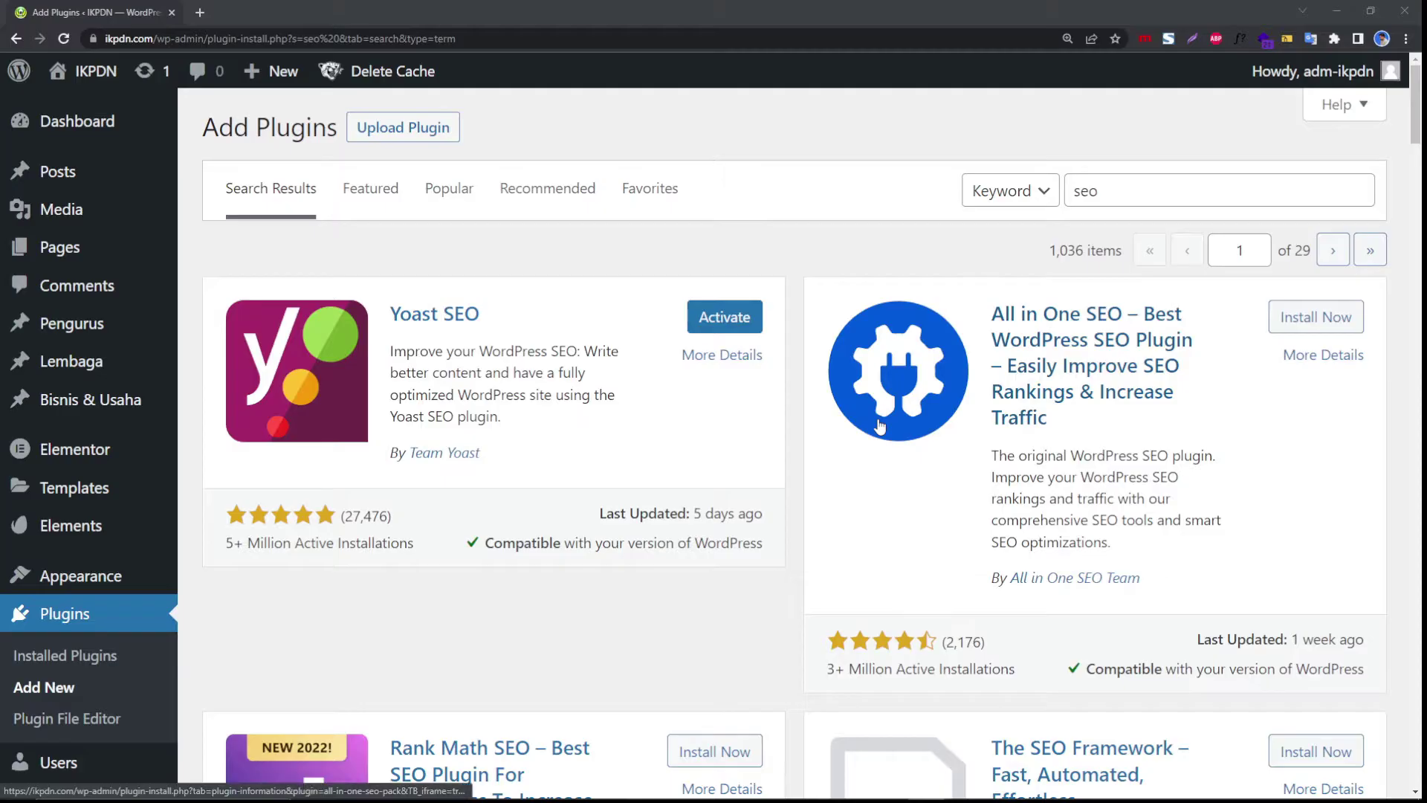
pyautogui.click(725, 318)
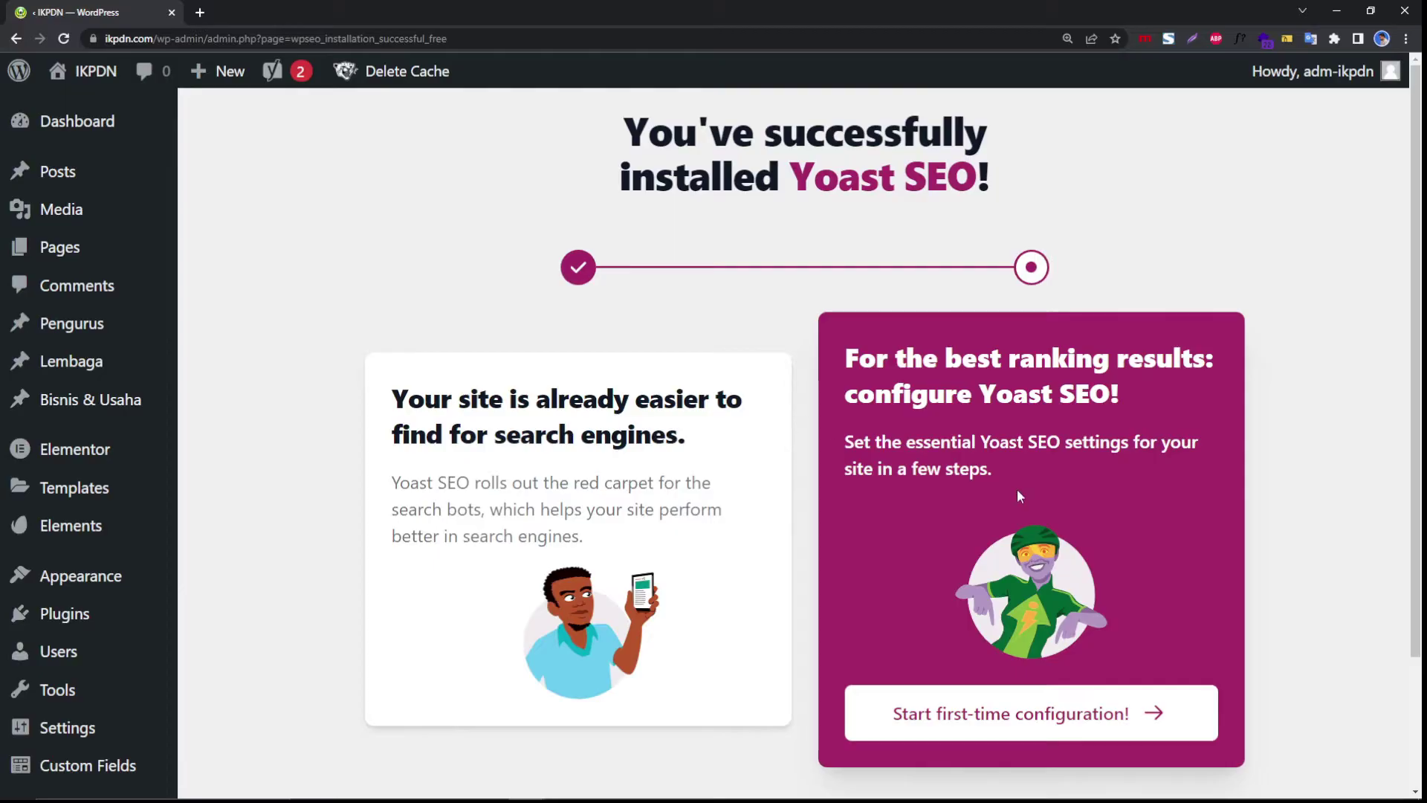
# Start the first-time configuration of Yoast SEO from its installation page.
pyautogui.scroll(-2, 900, 558)
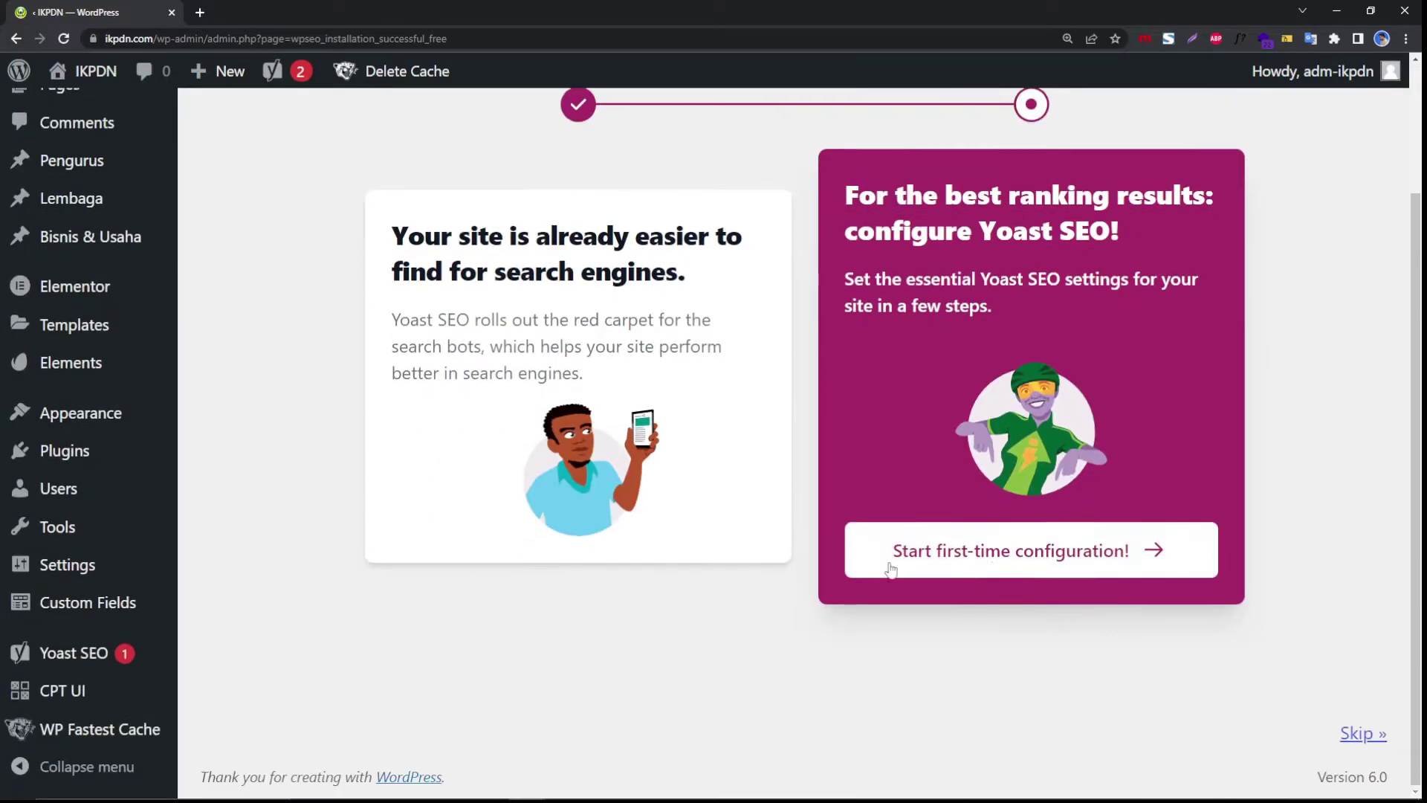
pyautogui.click(949, 550)
pyautogui.scroll(-2, 858, 518)
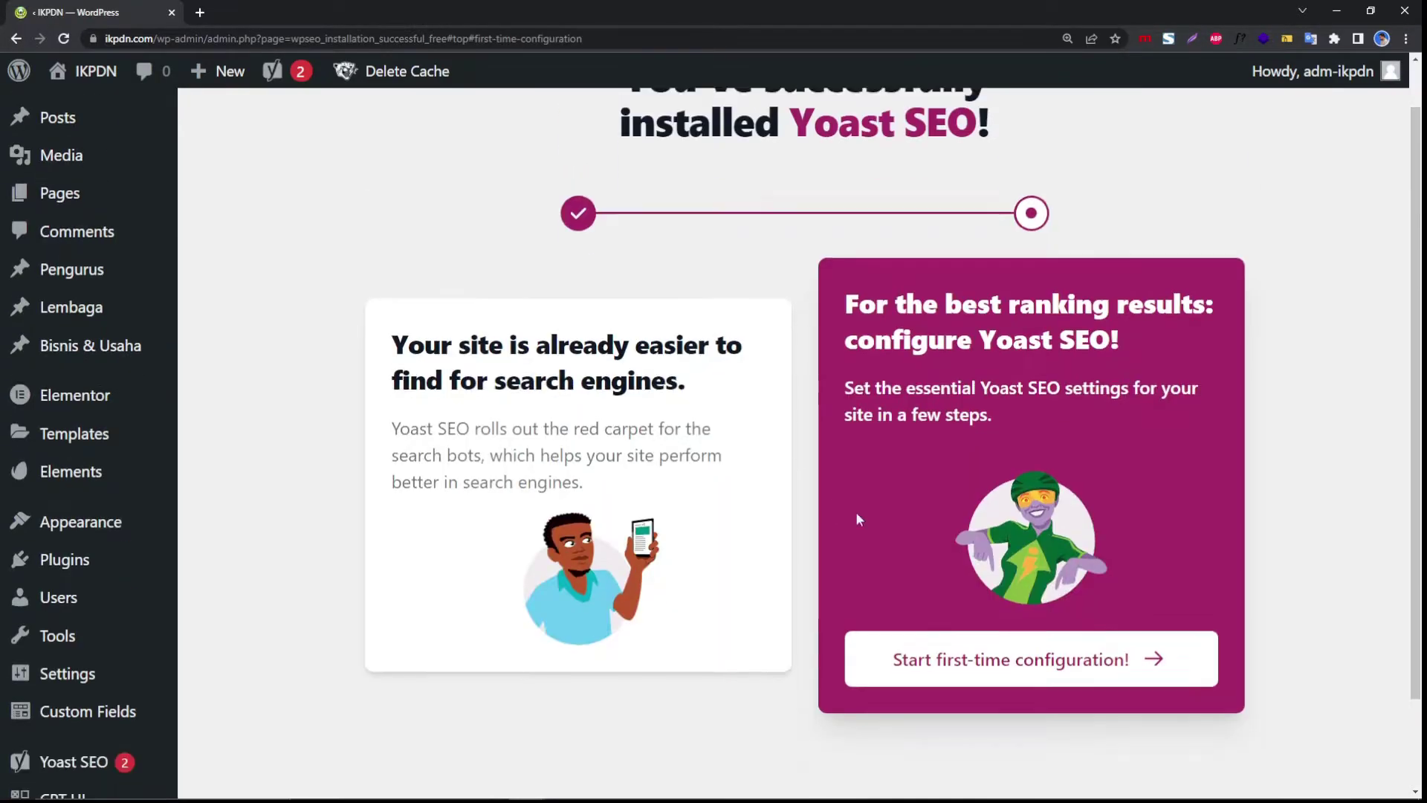
pyautogui.click(964, 551)
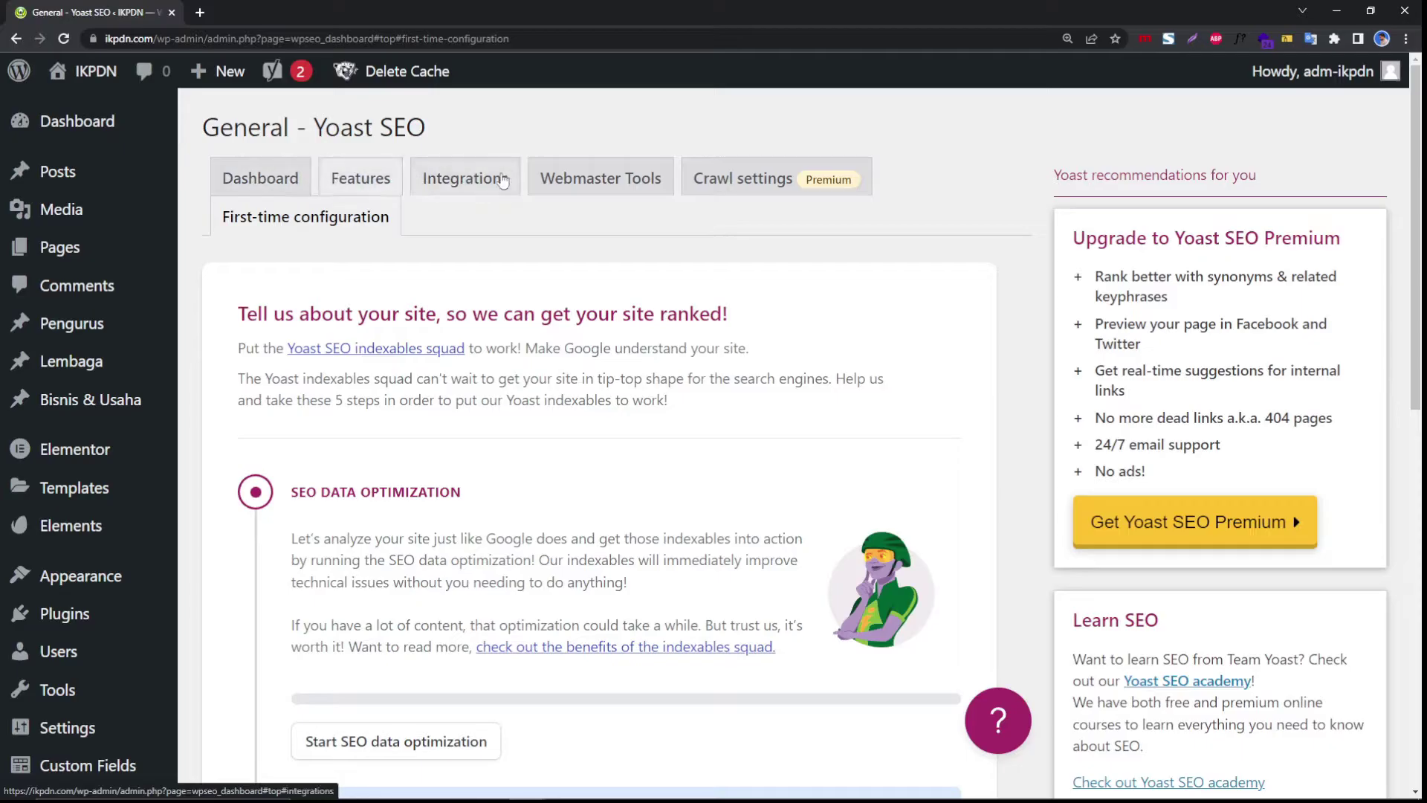
# Look through Yoast SEO's general settings for the dashboard, features, integrations and webmaster tools verification.
pyautogui.click(260, 180)
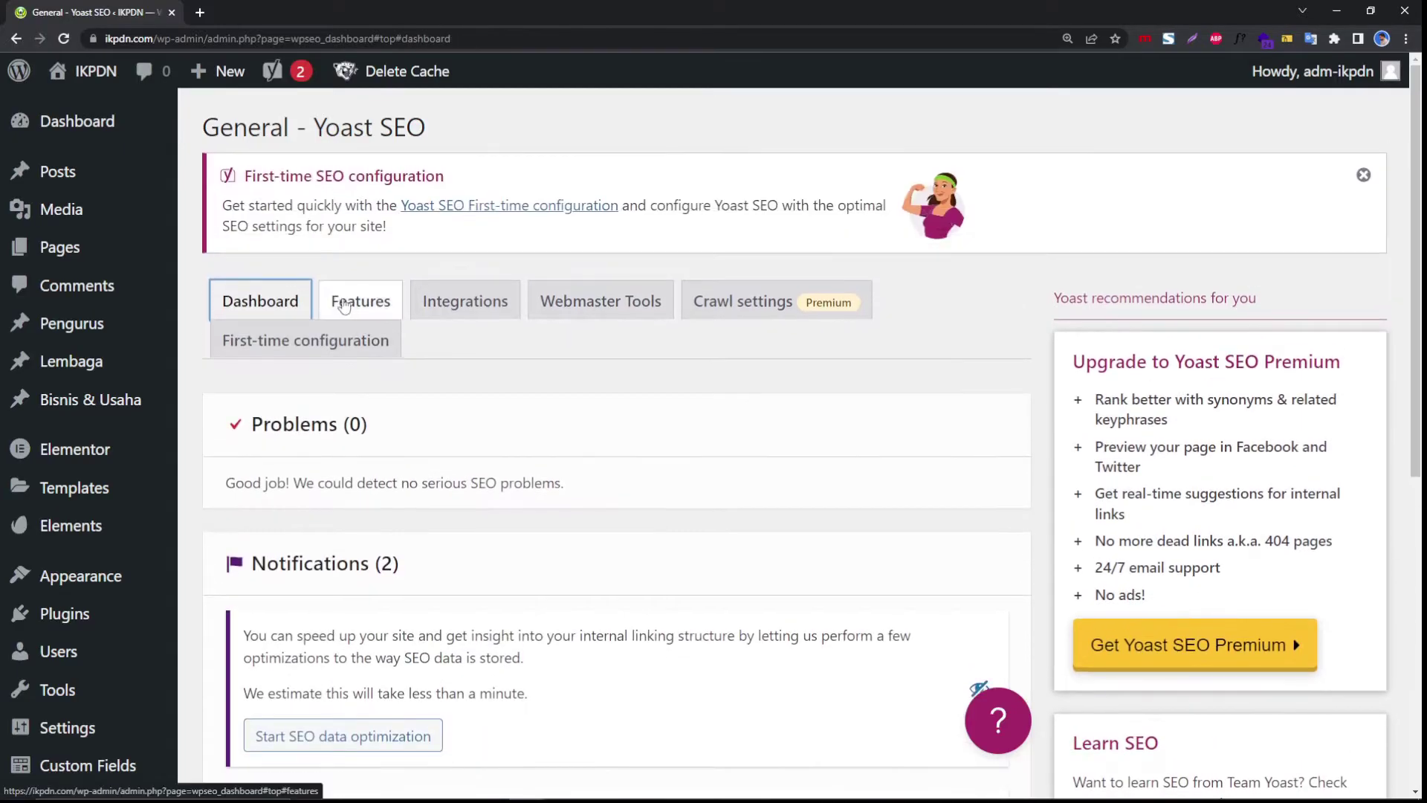
pyautogui.click(355, 307)
pyautogui.click(446, 309)
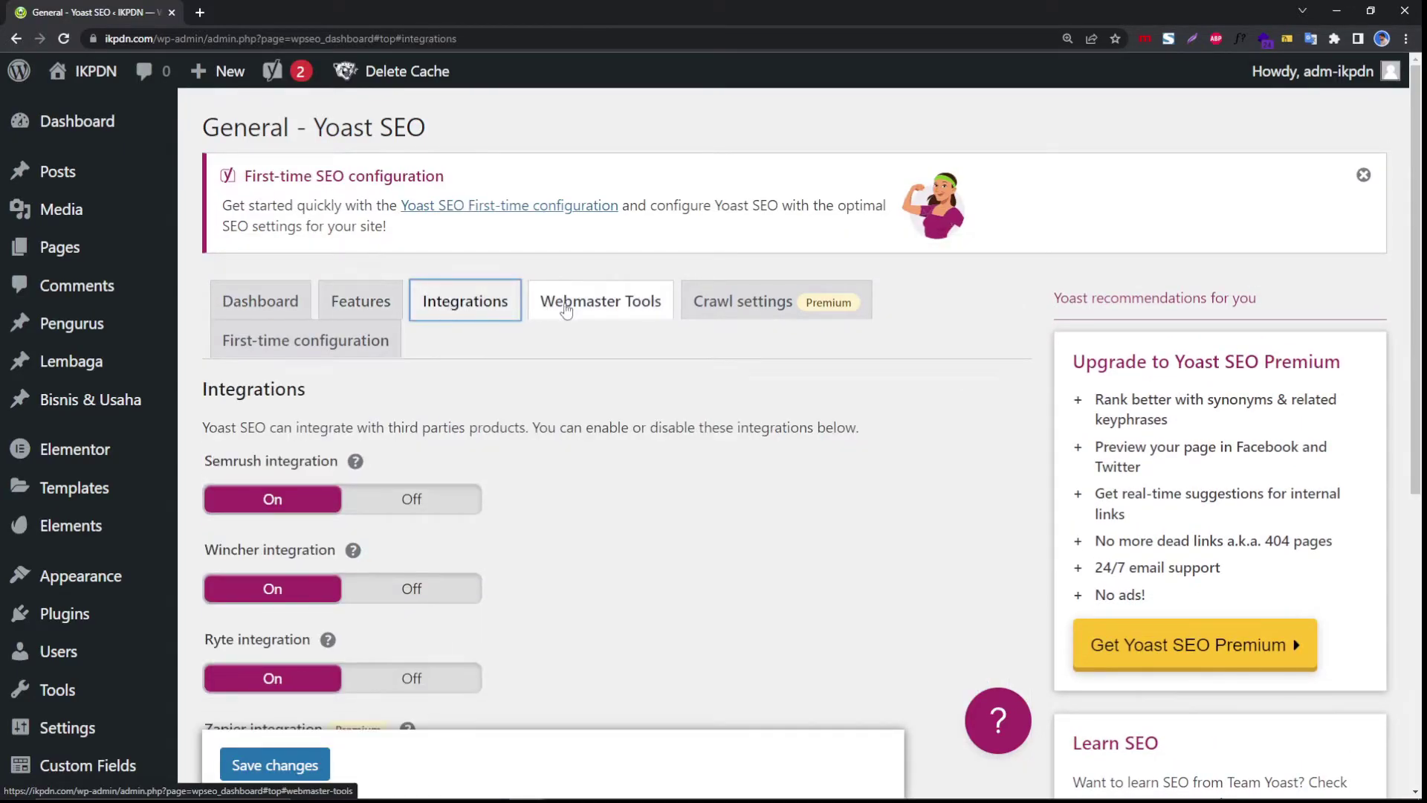
pyautogui.click(566, 311)
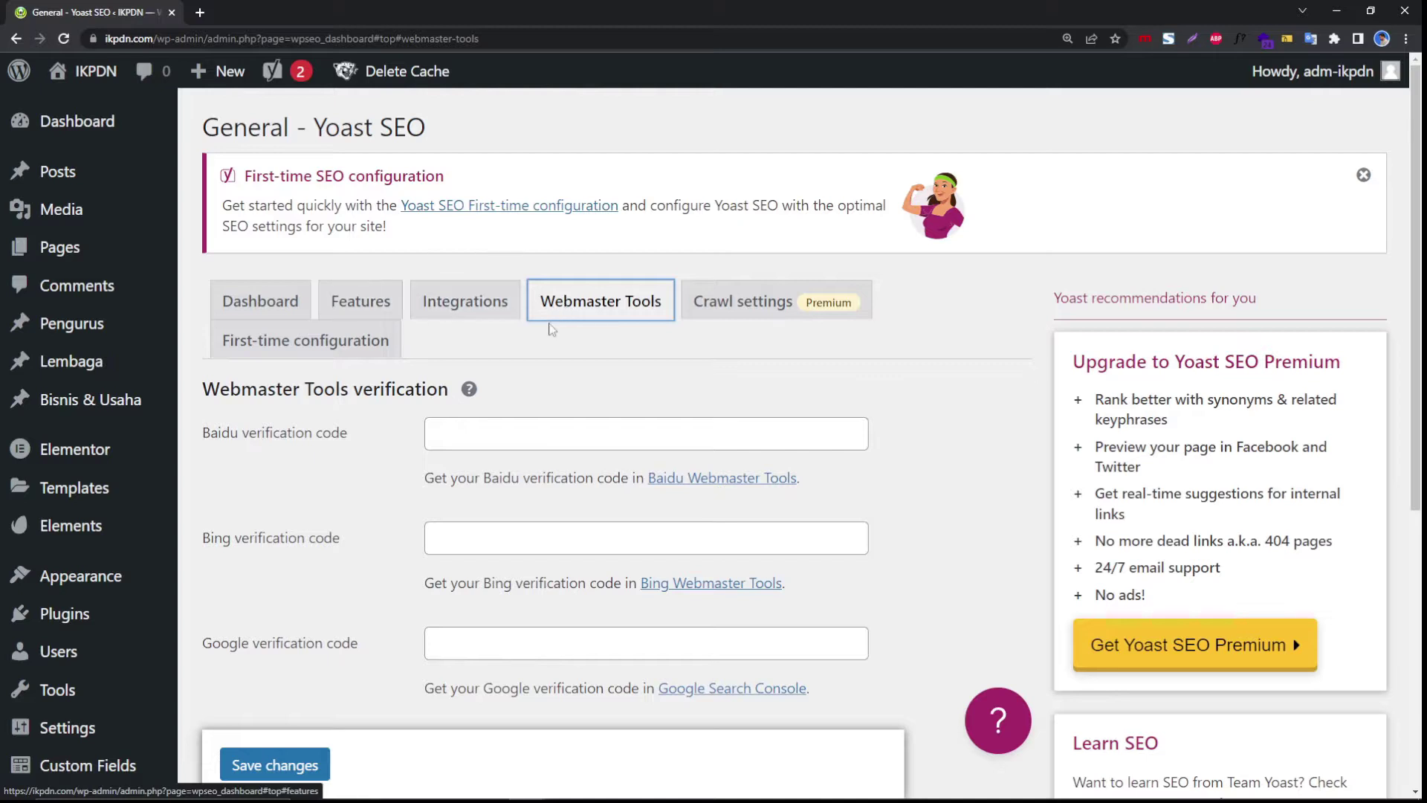
pyautogui.scroll(-2, 401, 432)
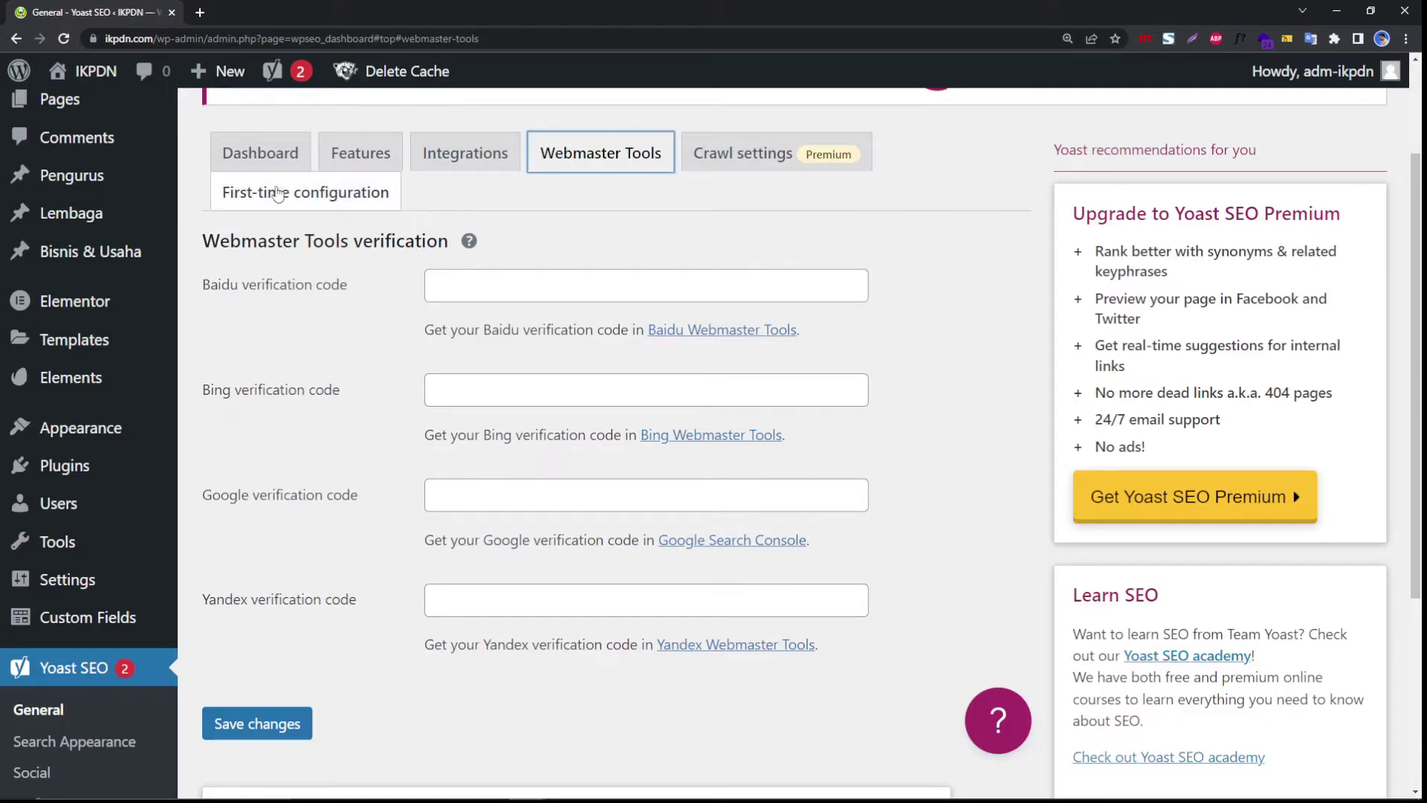
pyautogui.scroll(2, 96, 197)
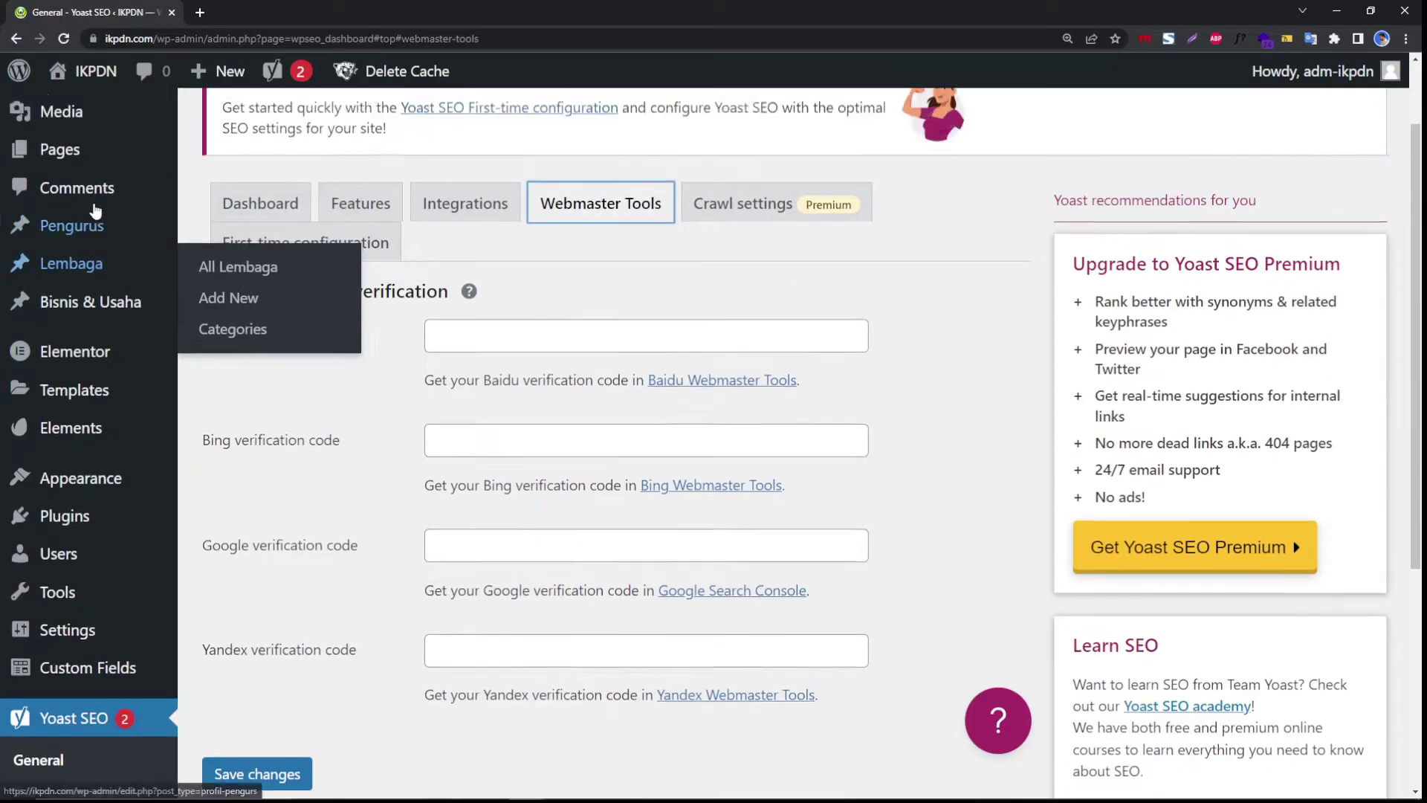
# Open the post "Silaturahmi Di Era New Normal , IKPDN Mesir Gelar IKPDN Days" for editing from the list of all posts.
pyautogui.moveTo(60, 171)
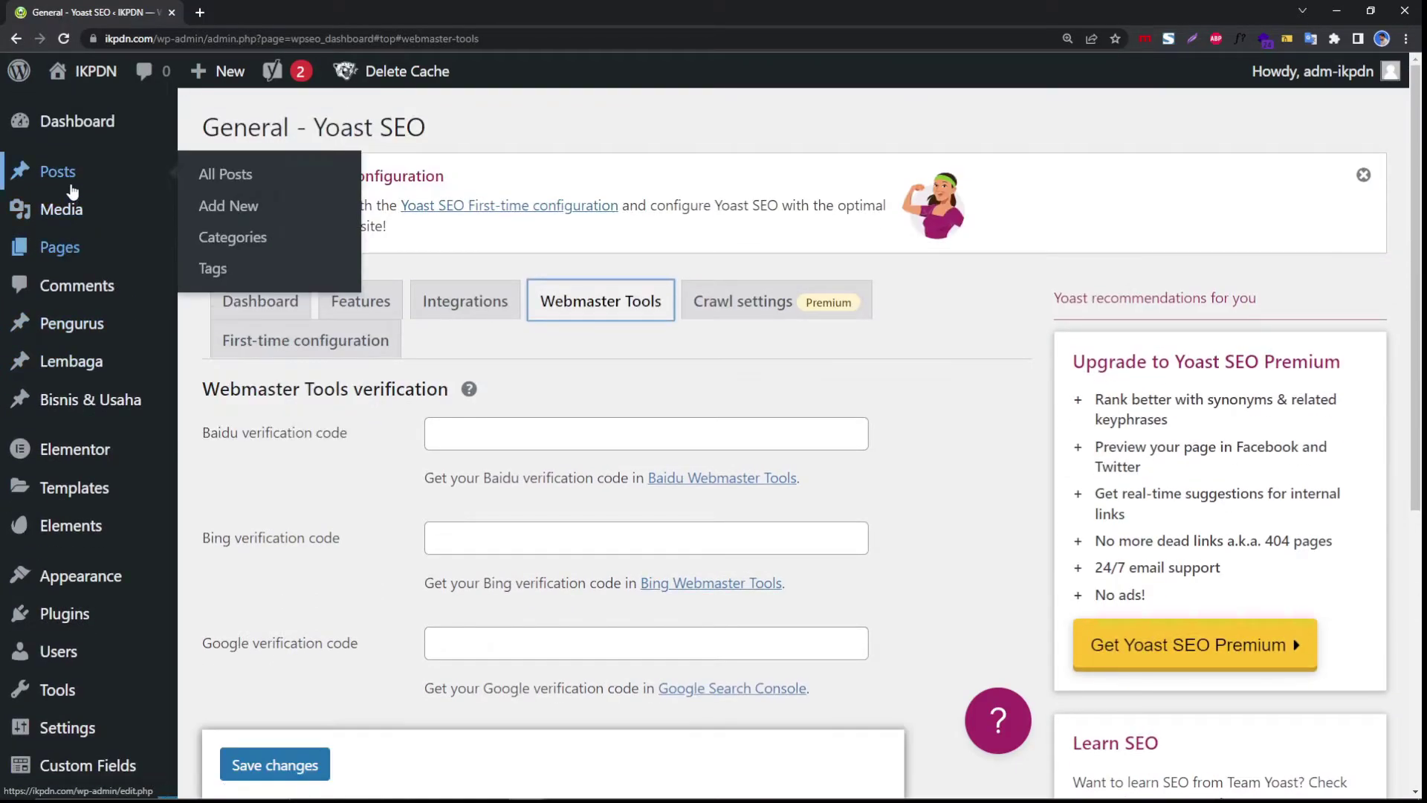
pyautogui.click(204, 175)
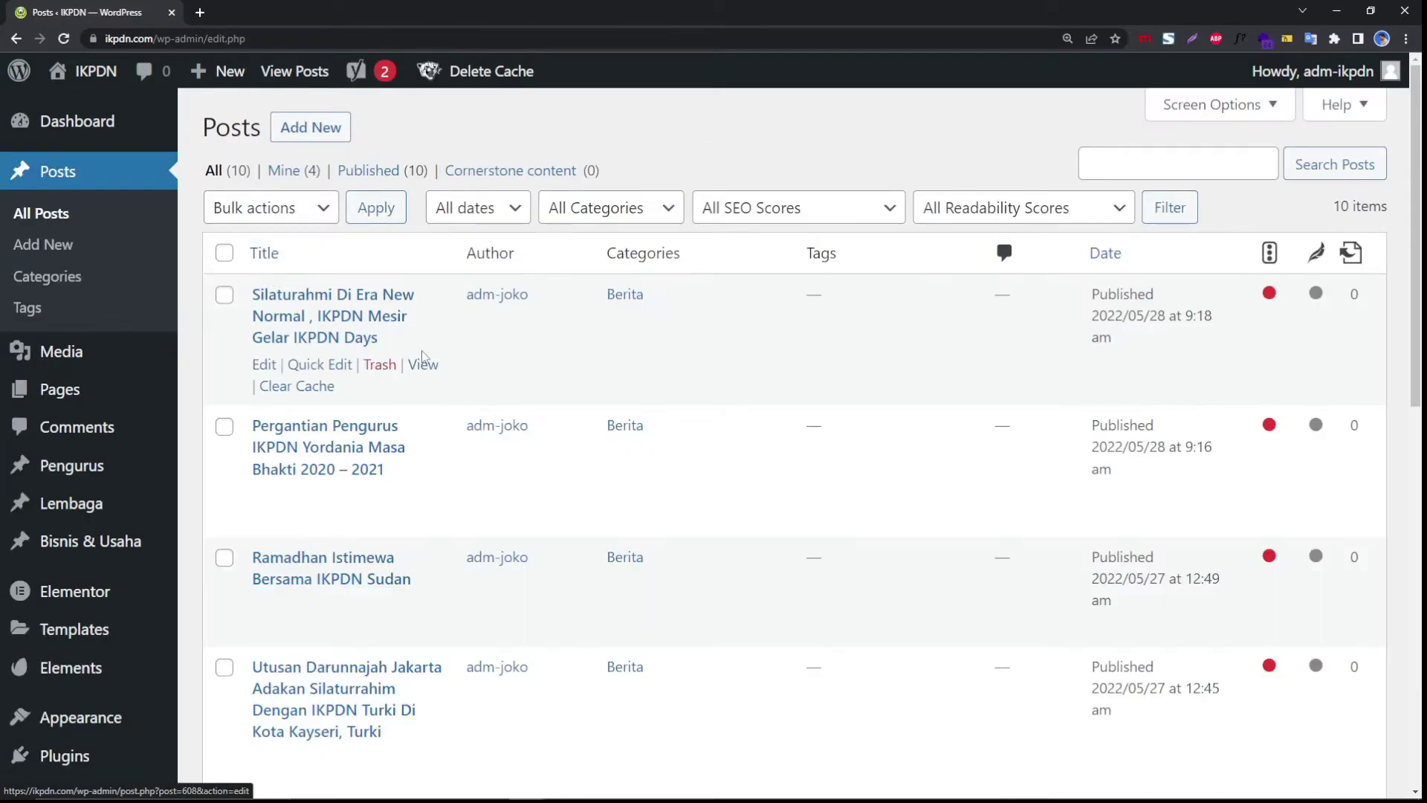
pyautogui.scroll(-4, 349, 424)
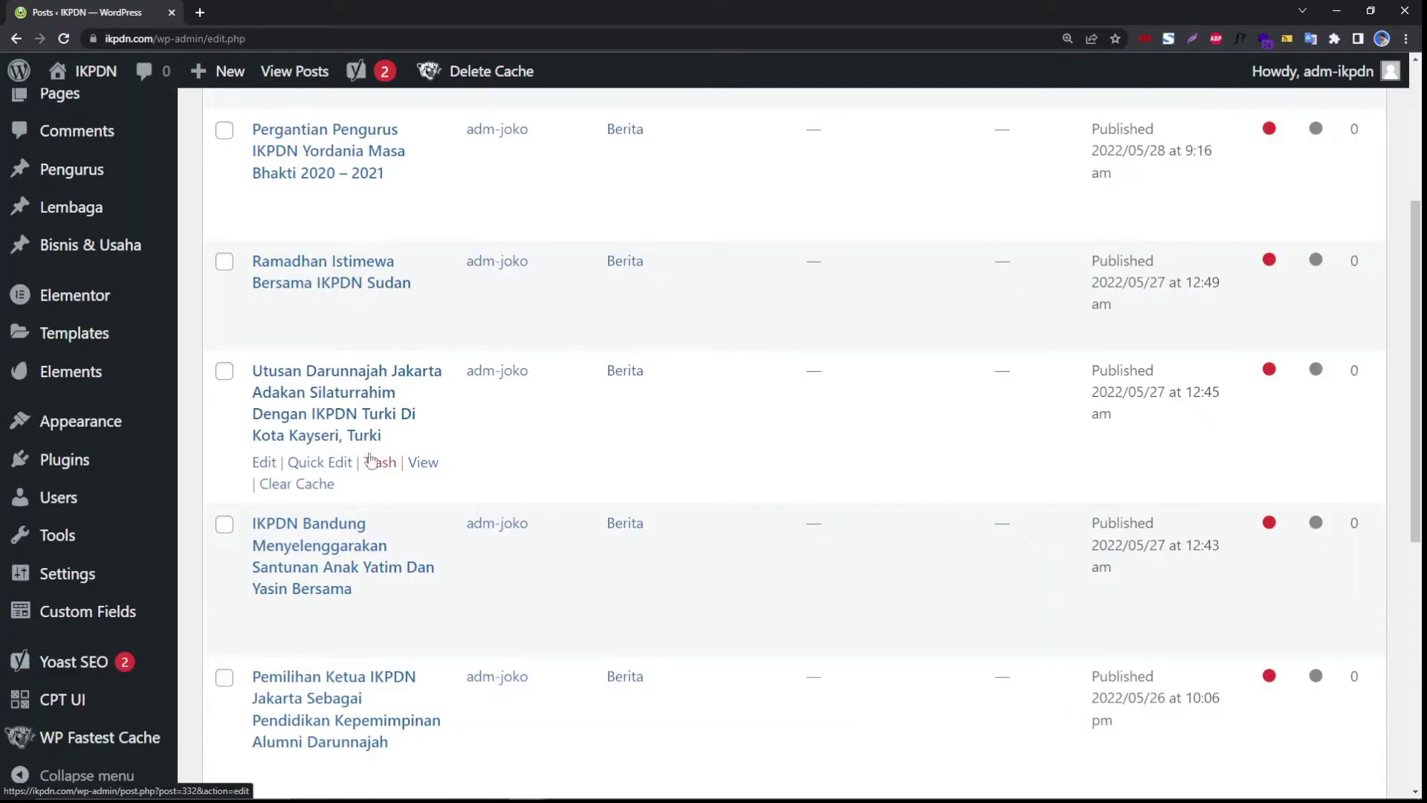
pyautogui.scroll(-3, 353, 535)
pyautogui.scroll(6, 342, 446)
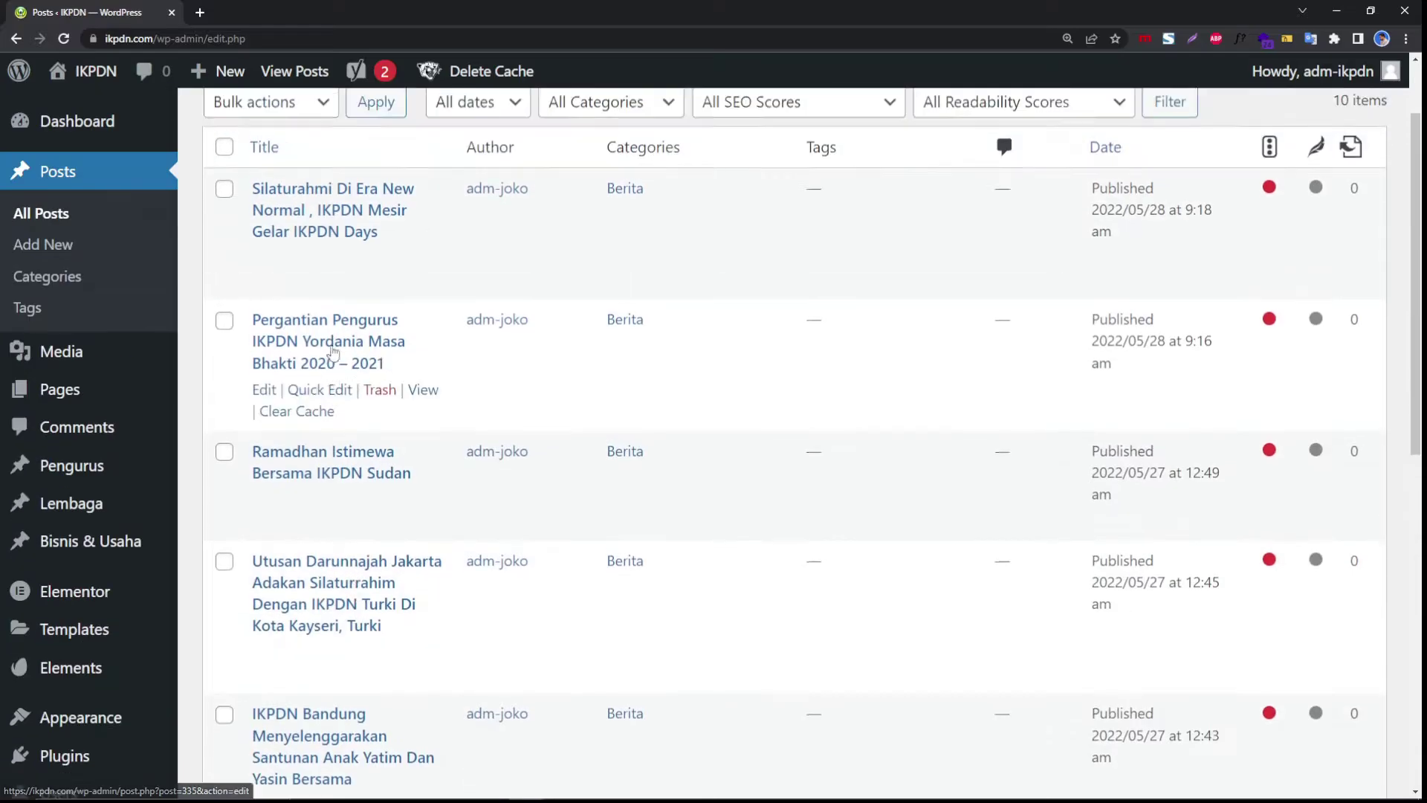
pyautogui.scroll(2, 332, 351)
pyautogui.click(268, 366)
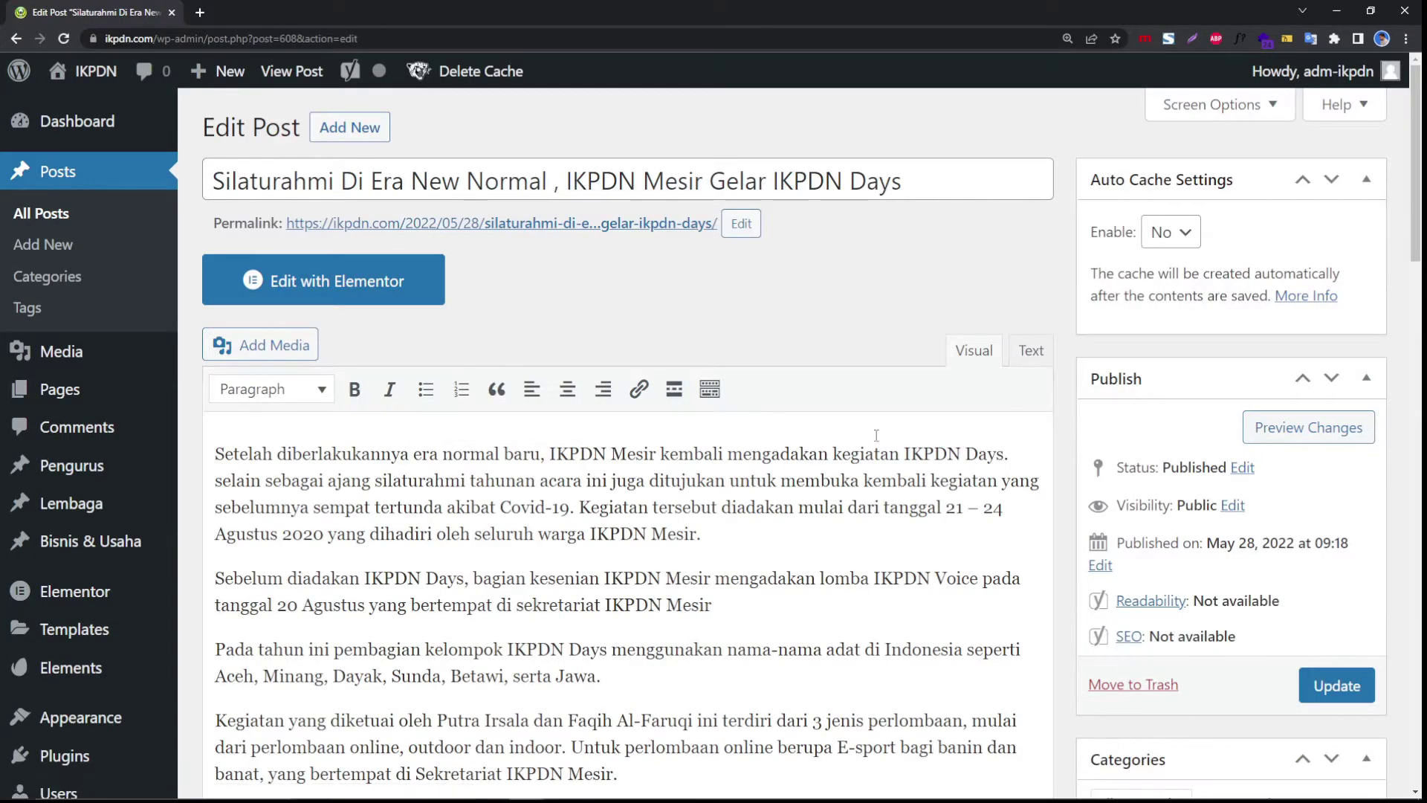
# Examine the post's Yoast SEO section, including the focus keyphrase, Google preview and SEO title.
pyautogui.scroll(-15, 877, 435)
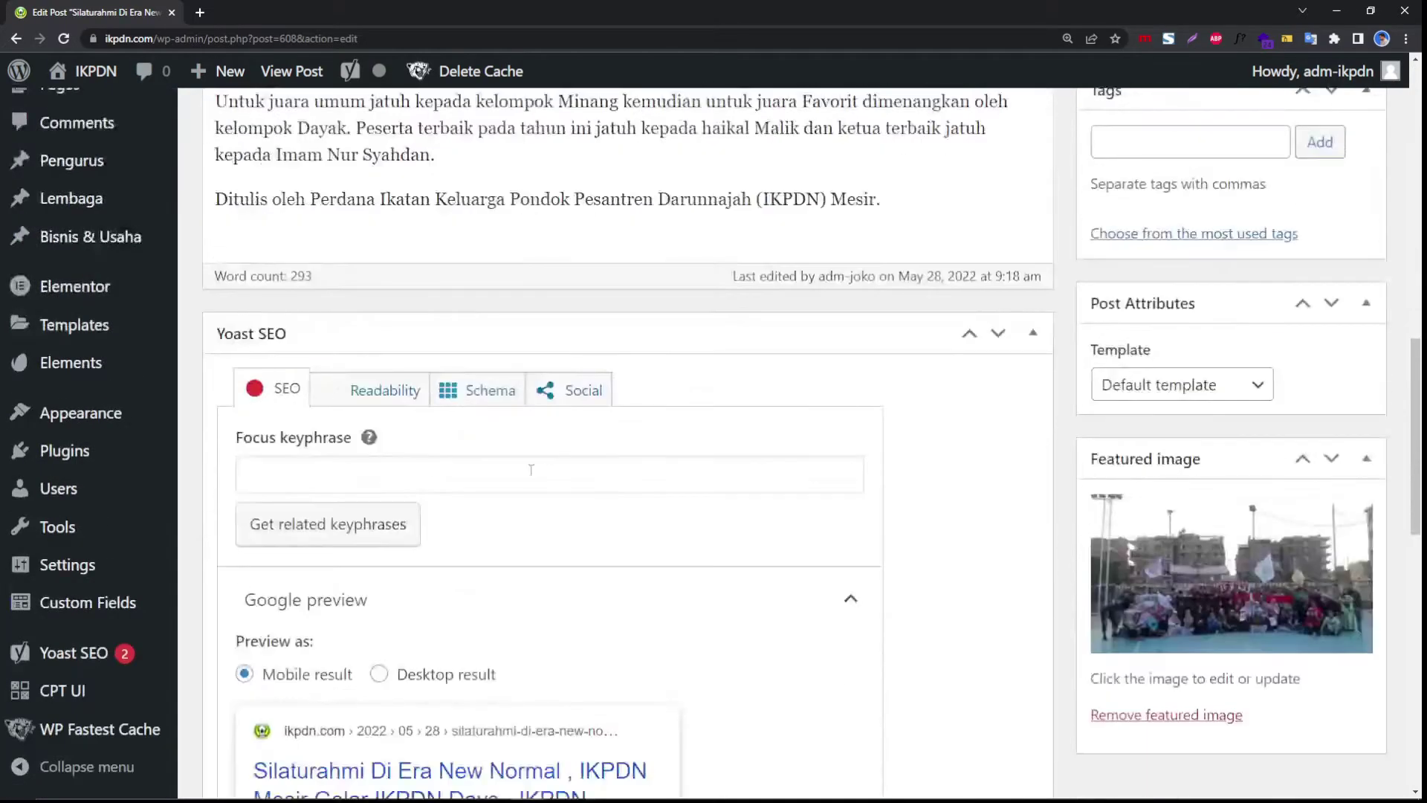
pyautogui.scroll(-5, 388, 487)
pyautogui.scroll(6, 381, 401)
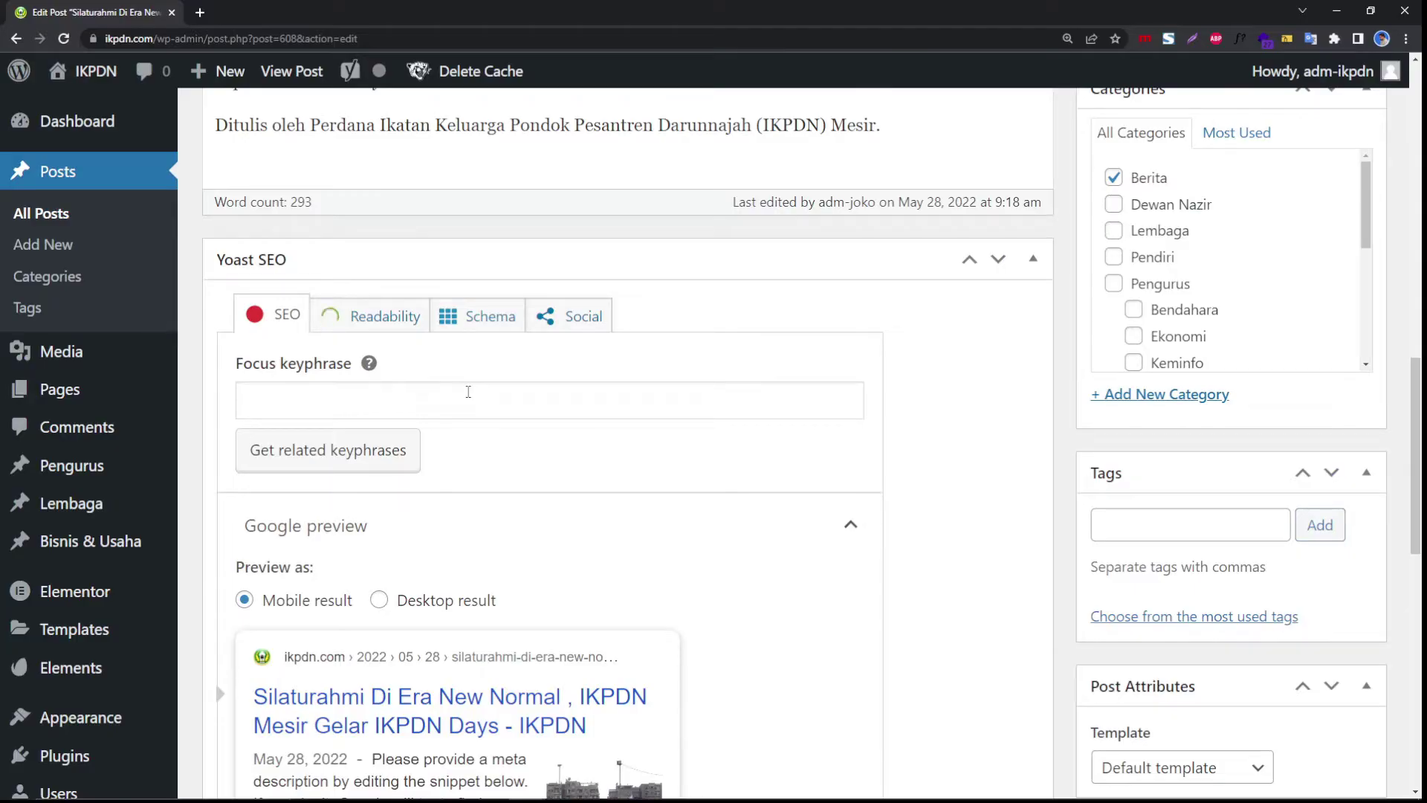
pyautogui.scroll(-3, 469, 397)
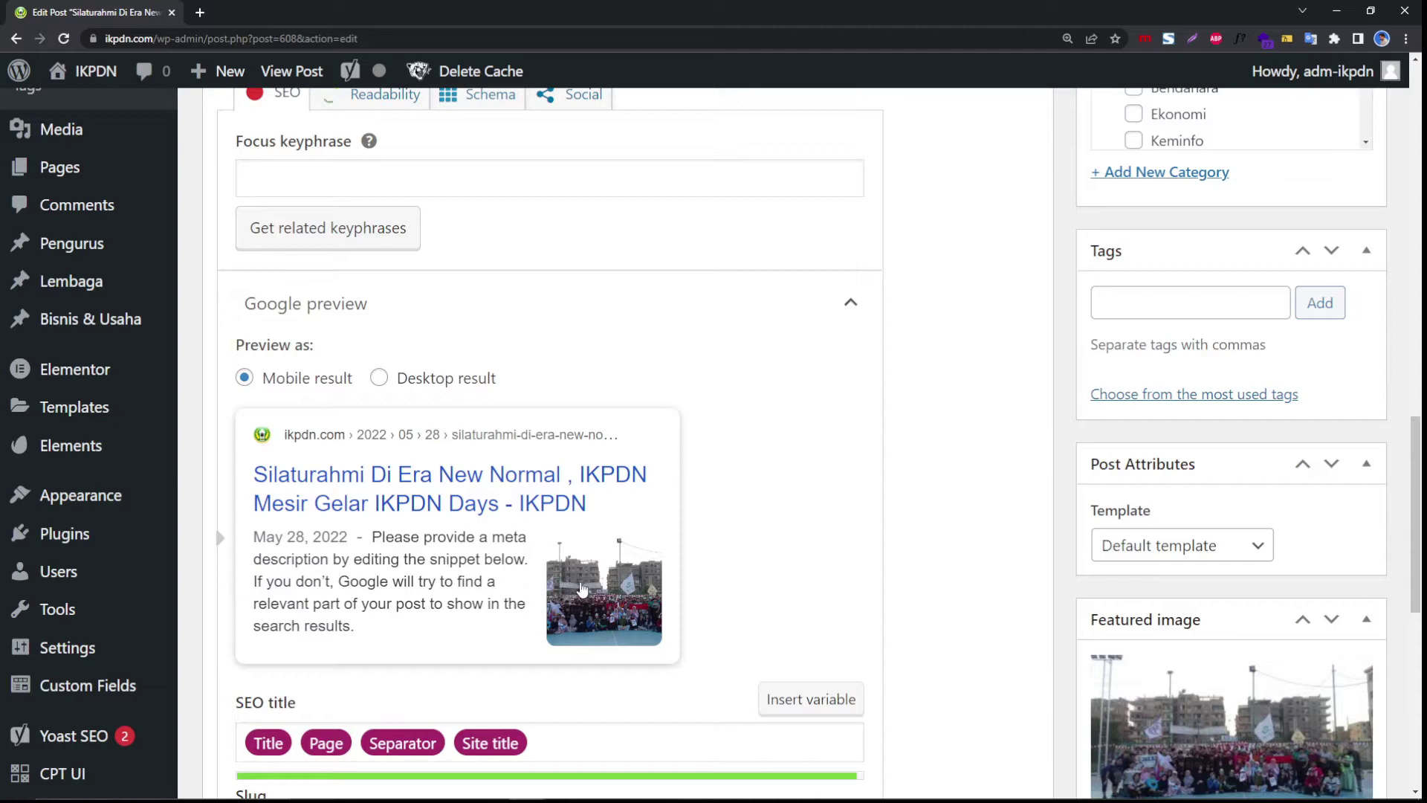
pyautogui.scroll(6, 606, 600)
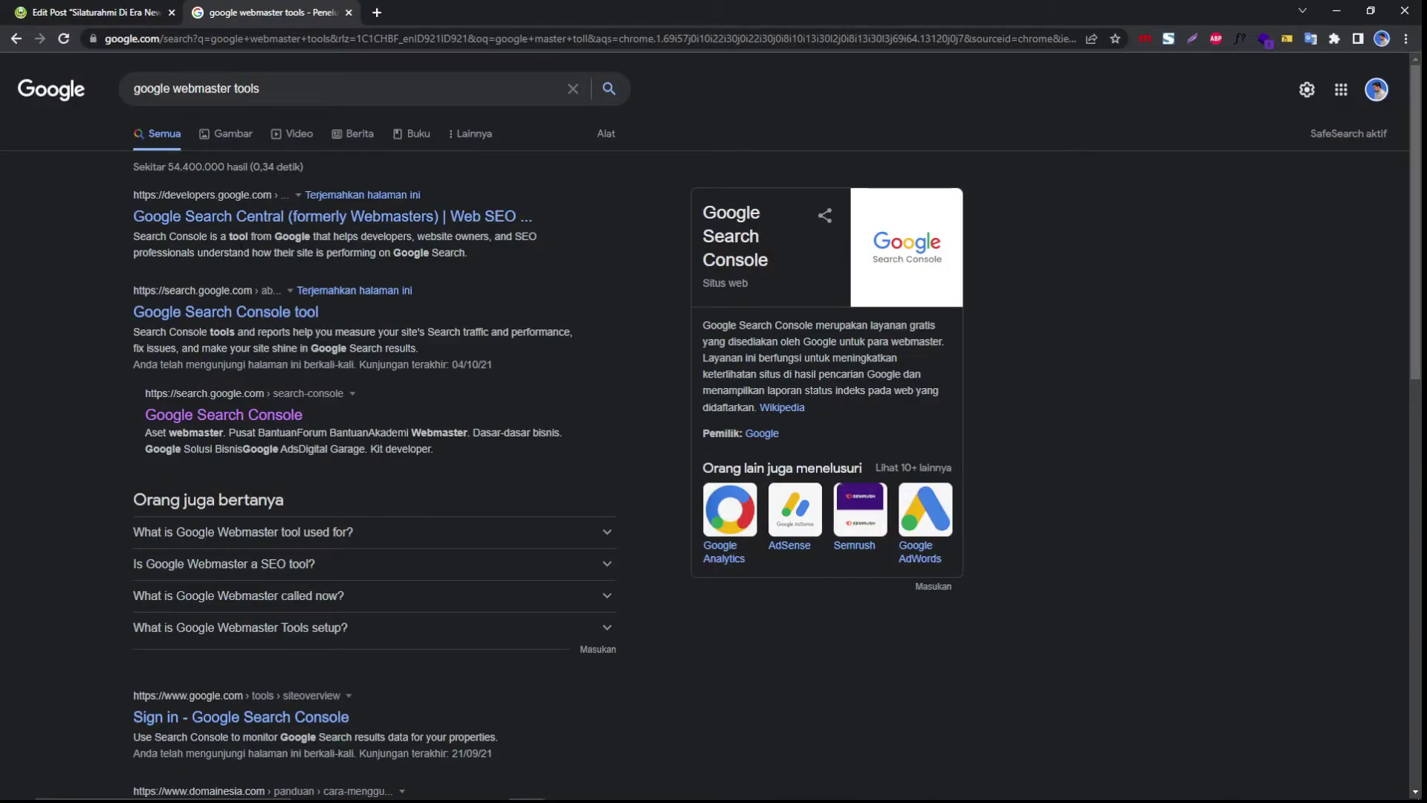
# Switch to Google Search Console from the Google search results and view the overview of the tfamanasek.com property.
pyautogui.click(225, 321)
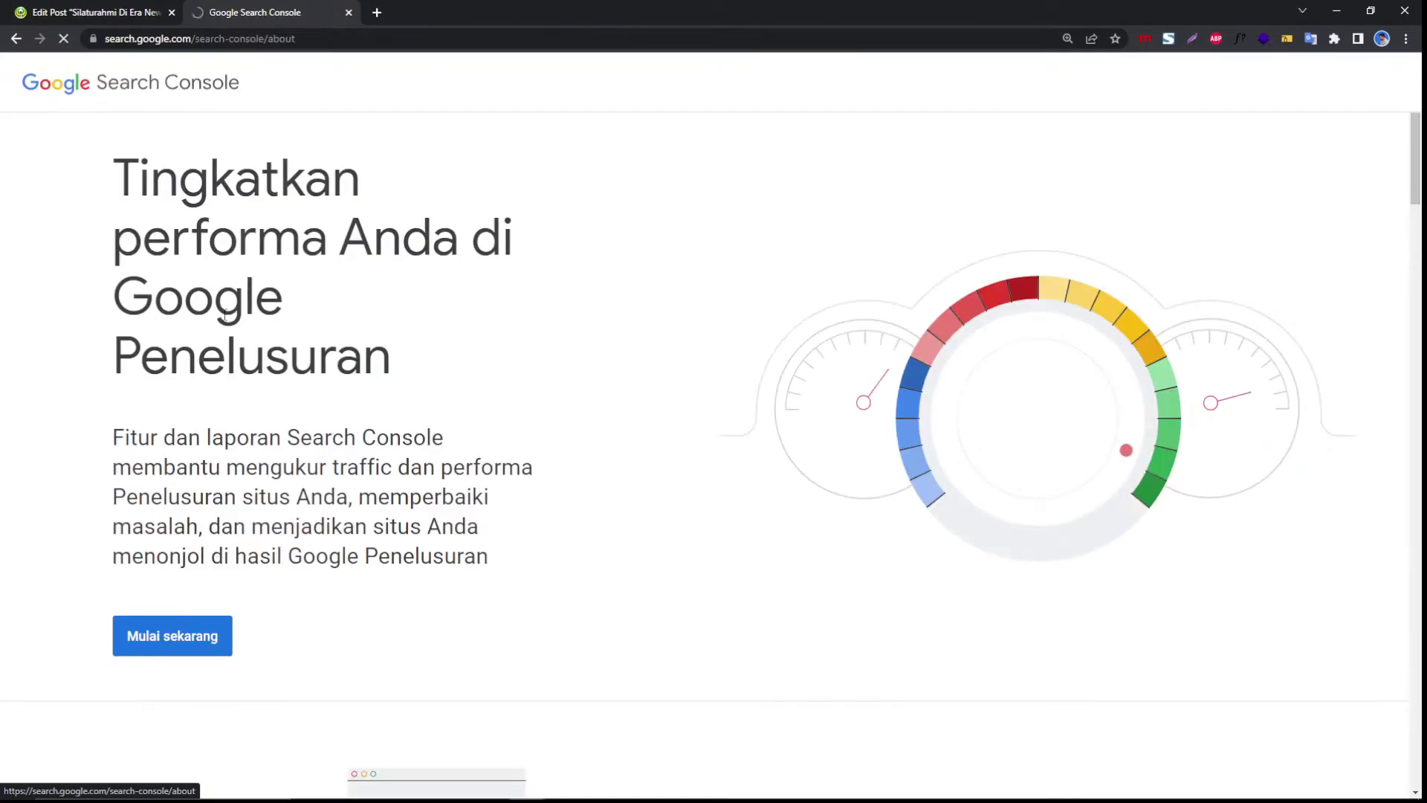
pyautogui.click(207, 640)
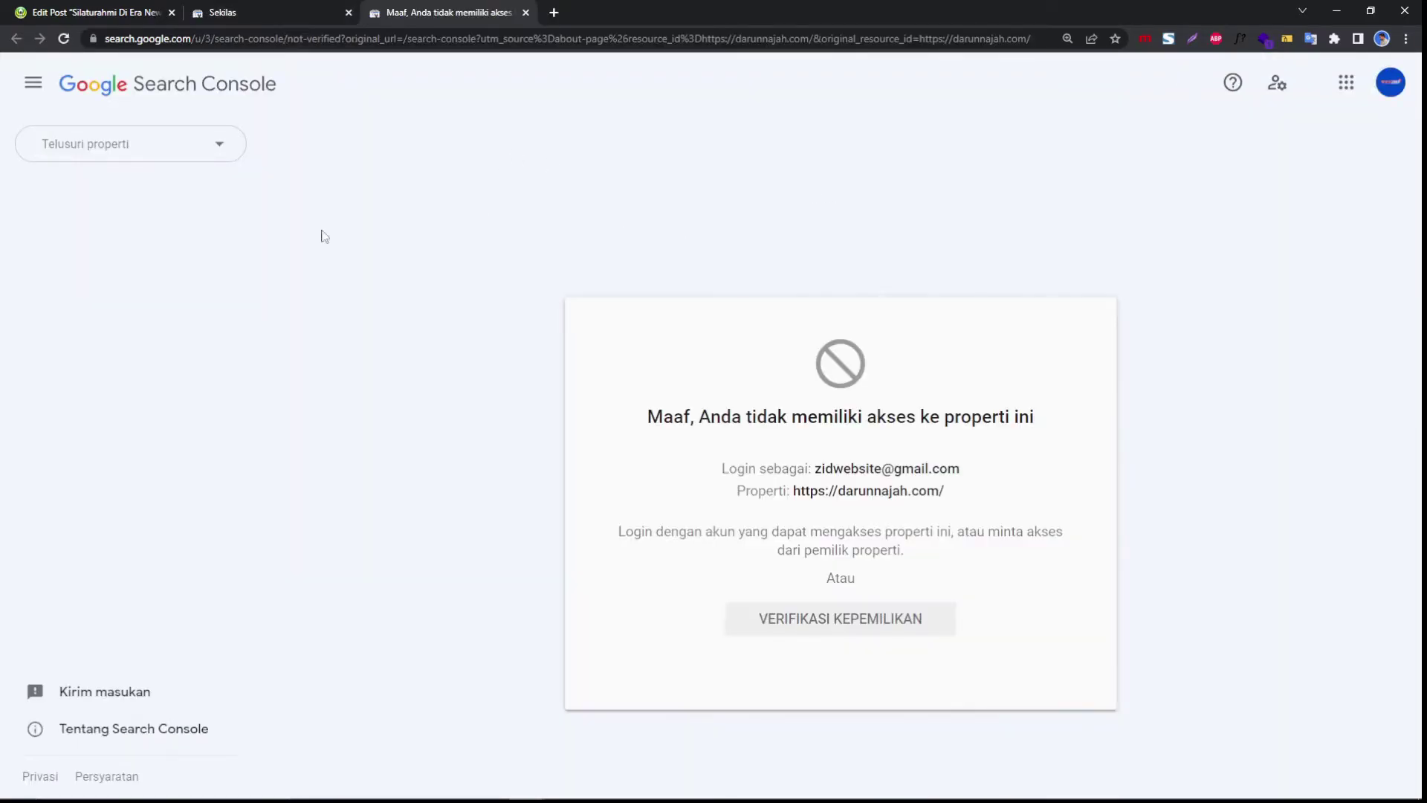
pyautogui.click(202, 144)
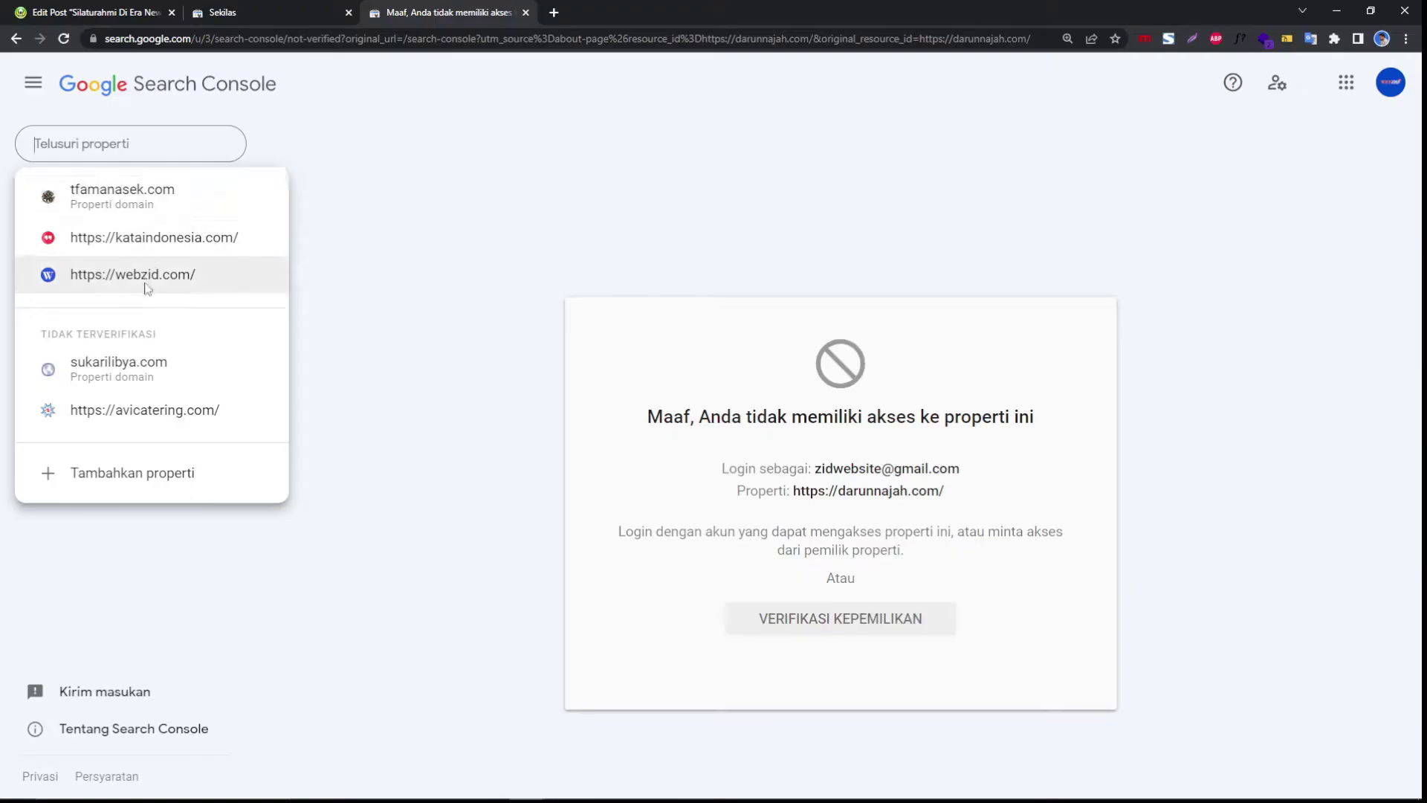
pyautogui.click(104, 197)
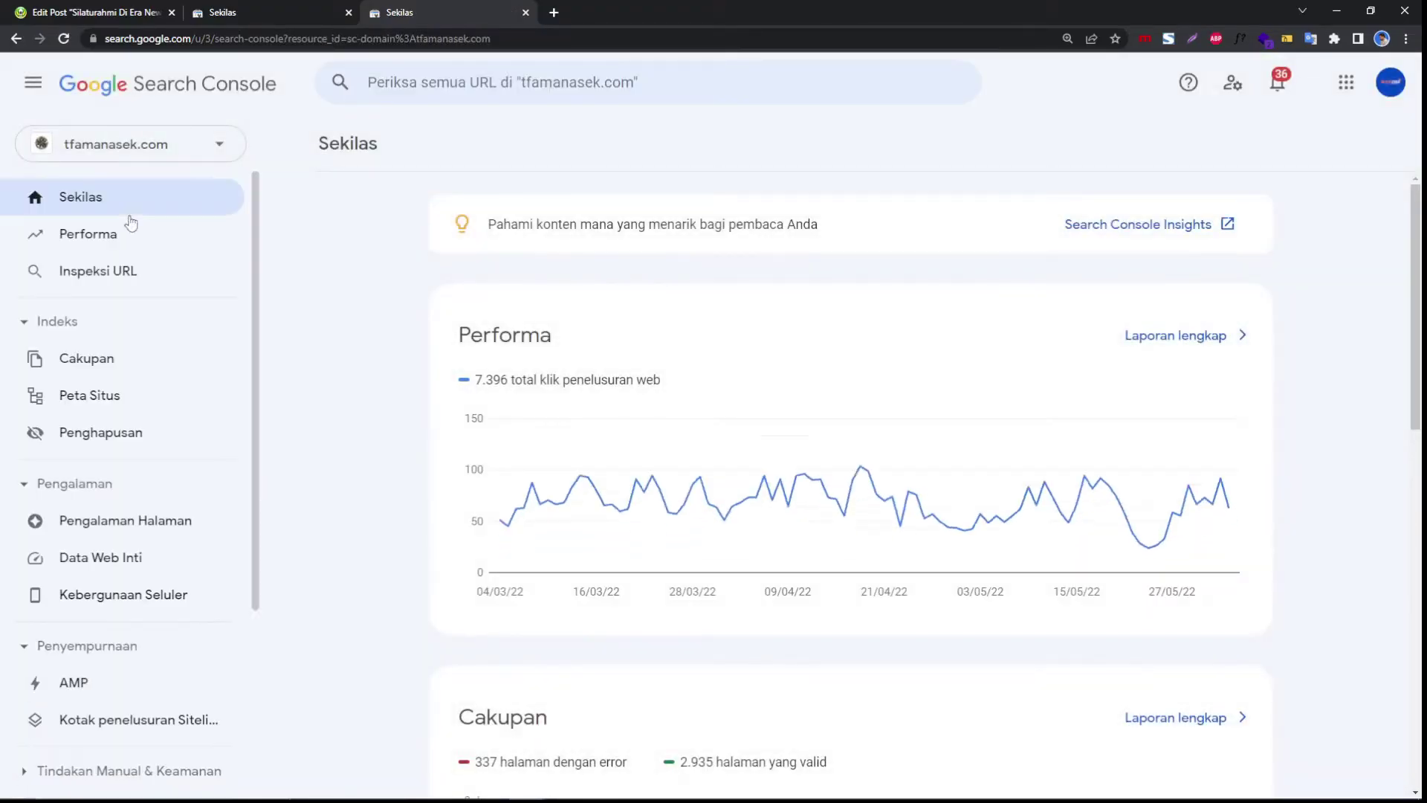
pyautogui.scroll(-2, 595, 399)
pyautogui.scroll(3, 595, 399)
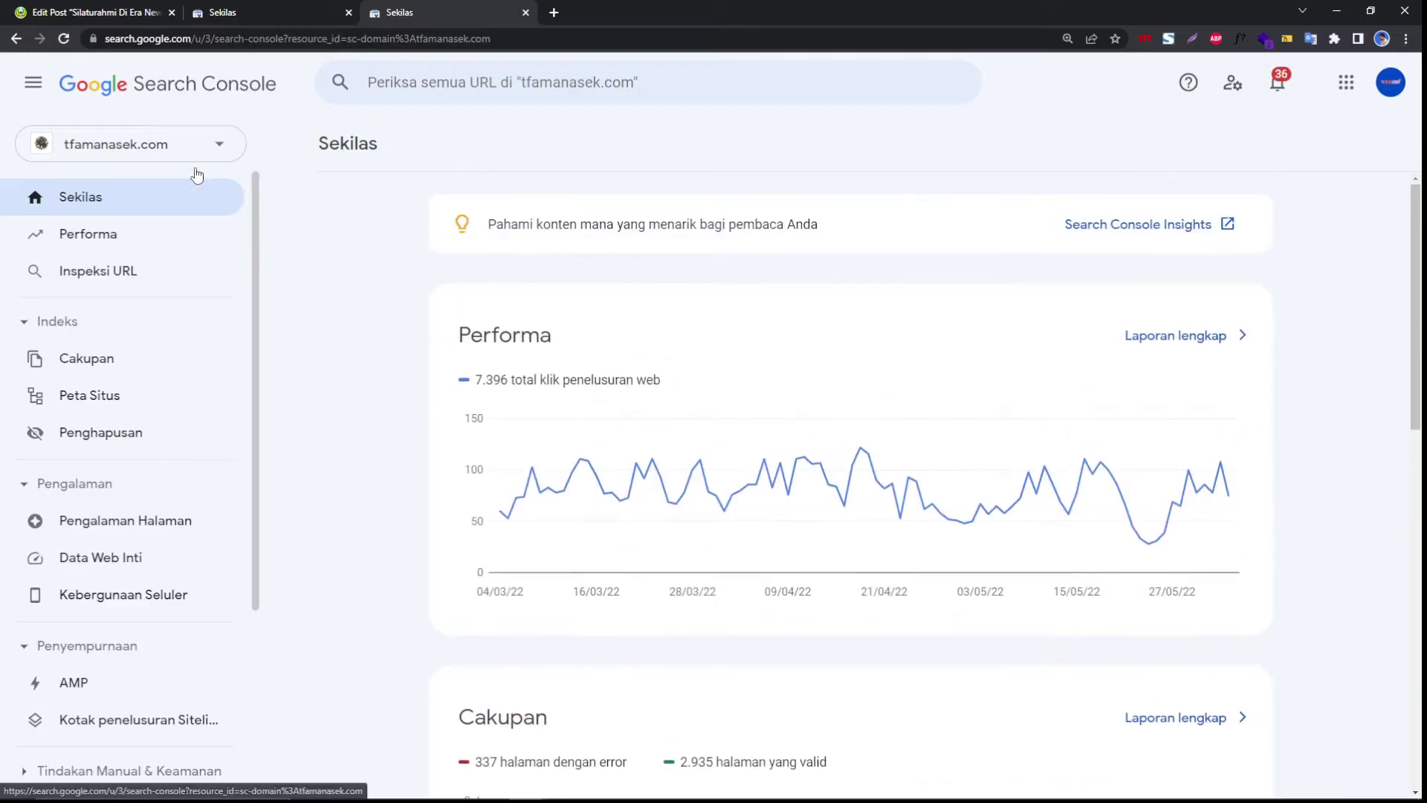
pyautogui.click(114, 152)
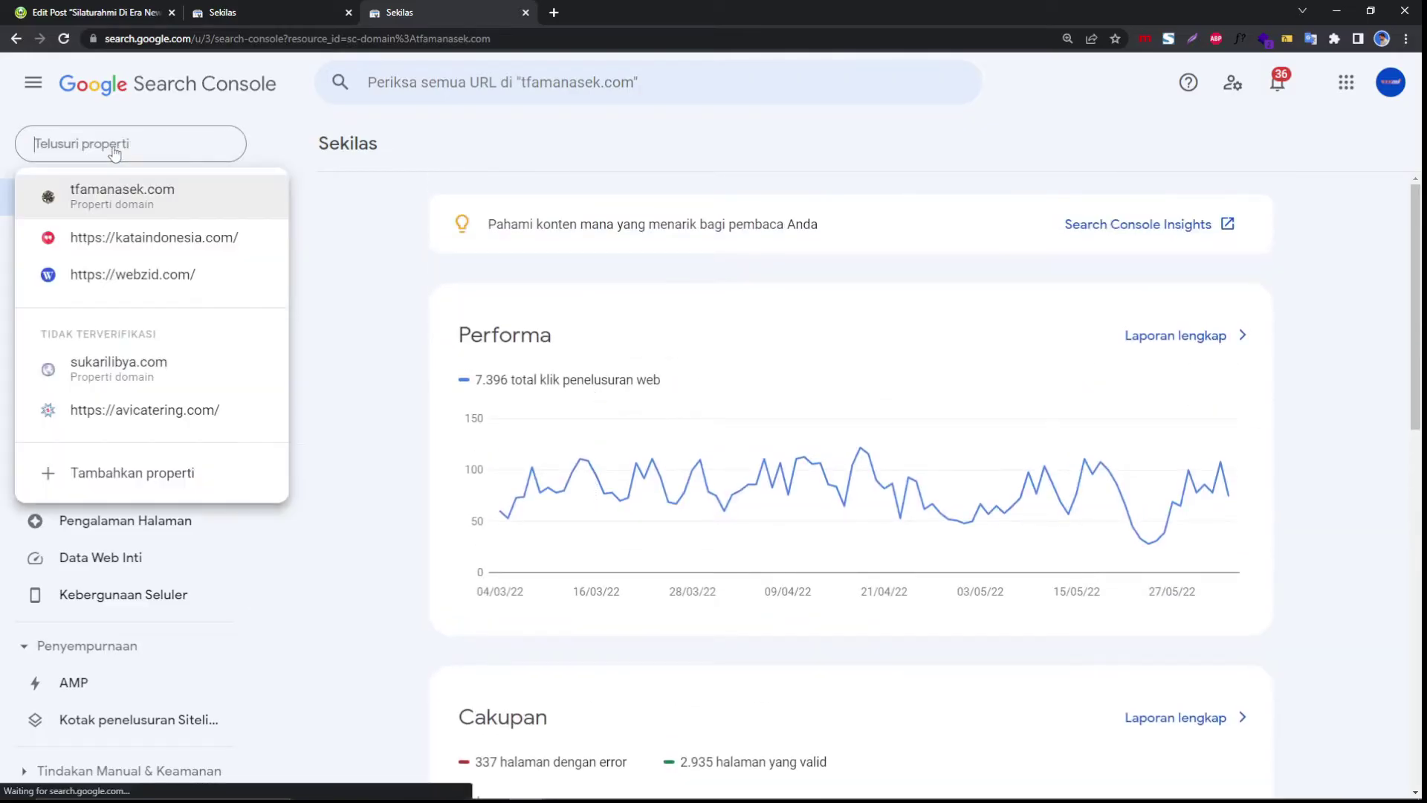
pyautogui.click(112, 478)
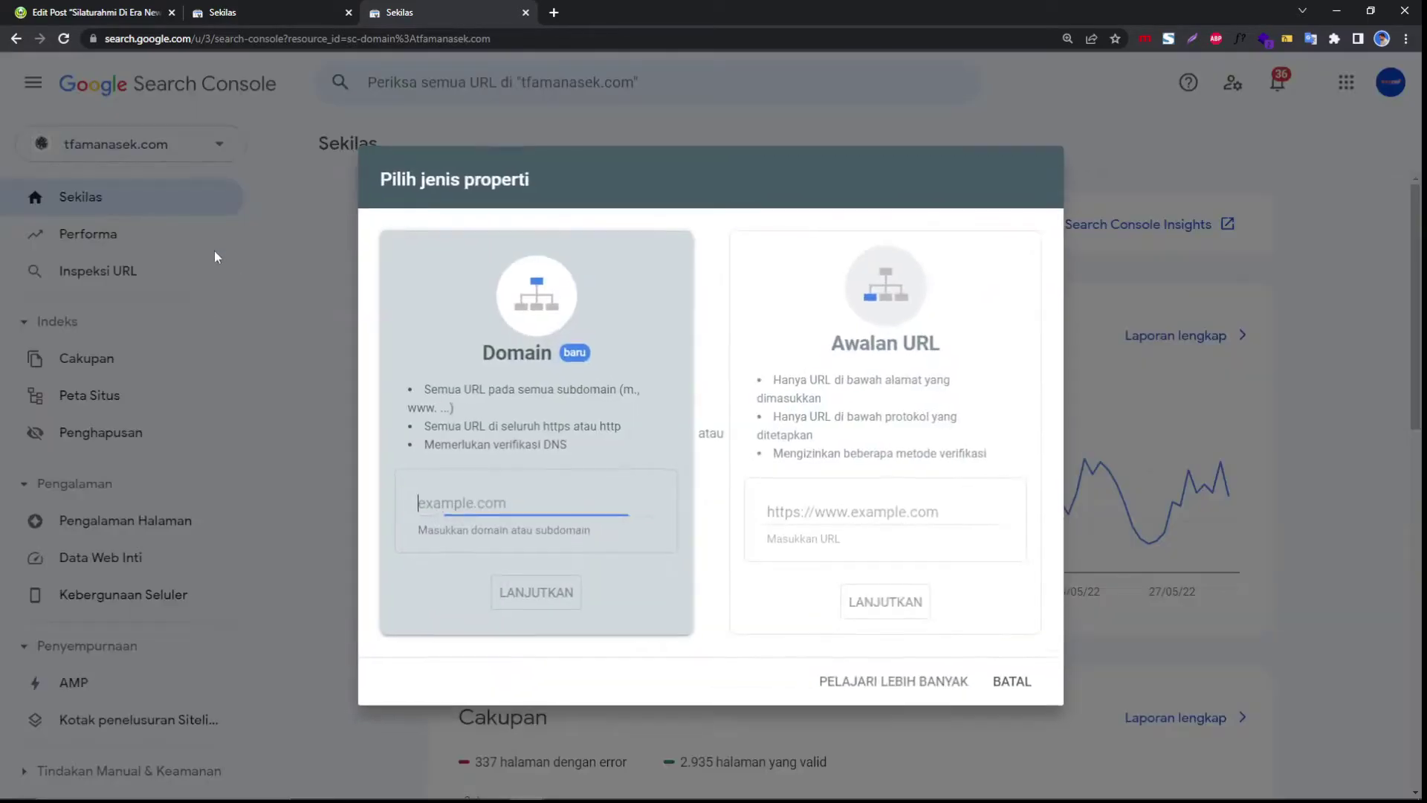
pyautogui.click(197, 118)
# Add ikpdn.com as a new domain property in Search Console, taking the address from the WordPress tab, and copy its DNS verification TXT value.
pyautogui.click(121, 132)
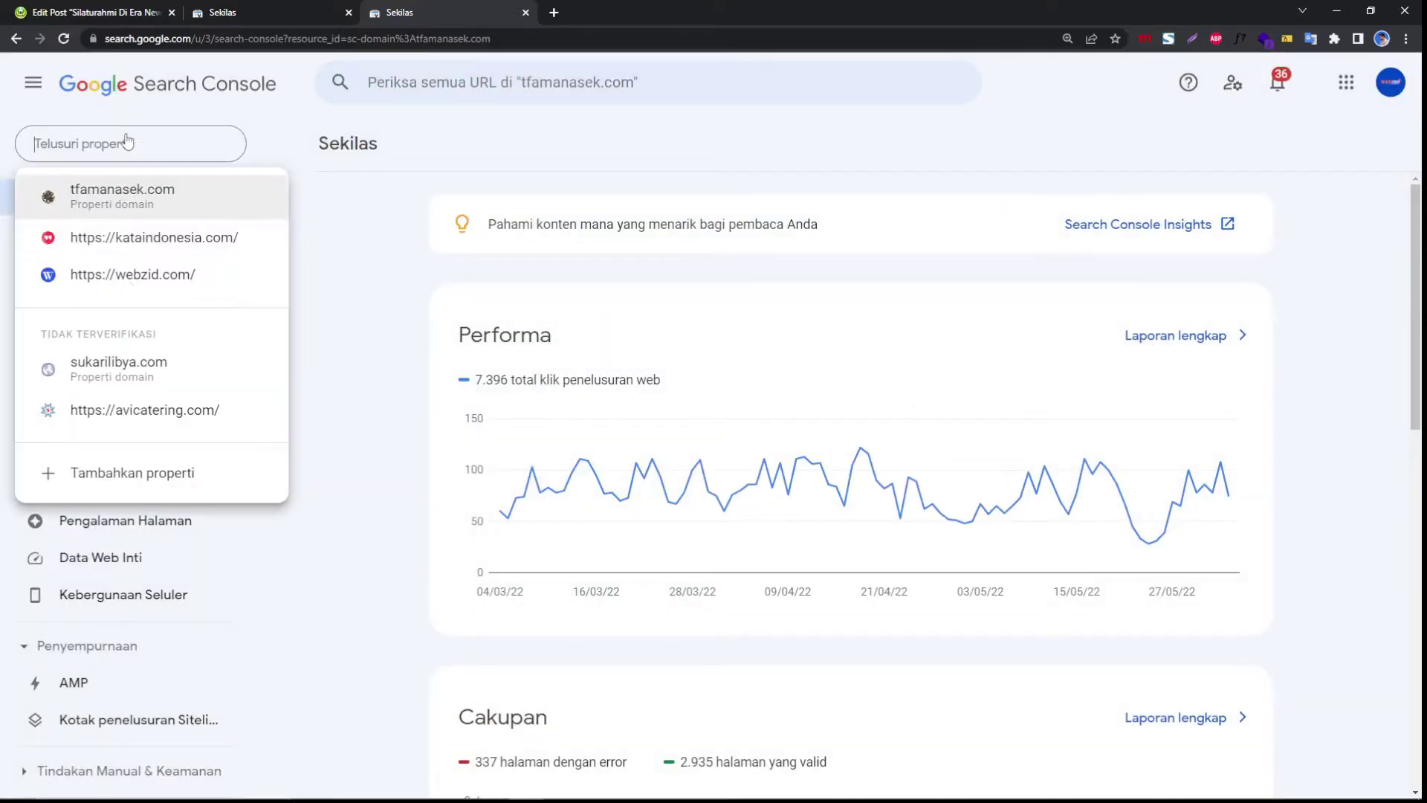
pyautogui.click(112, 476)
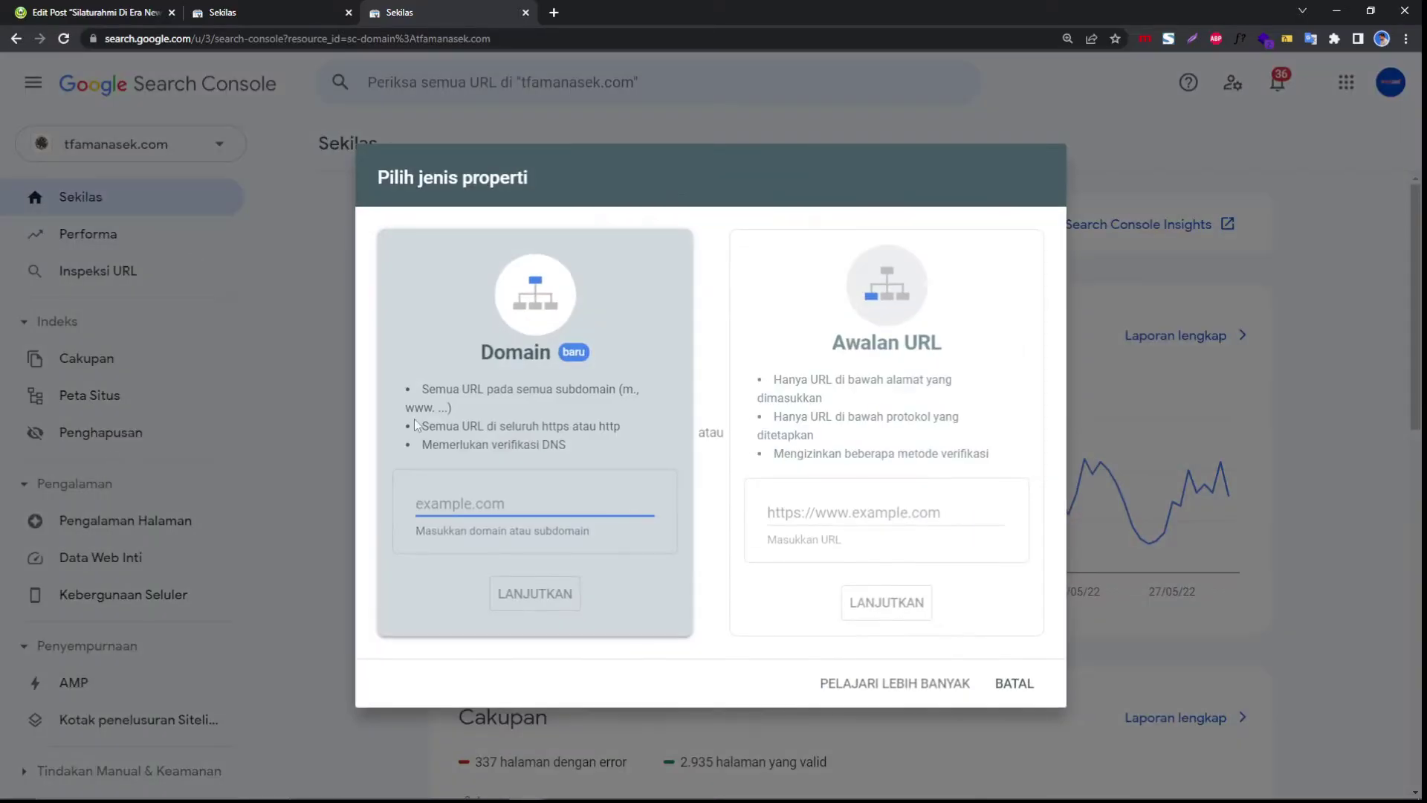
pyautogui.click(132, 9)
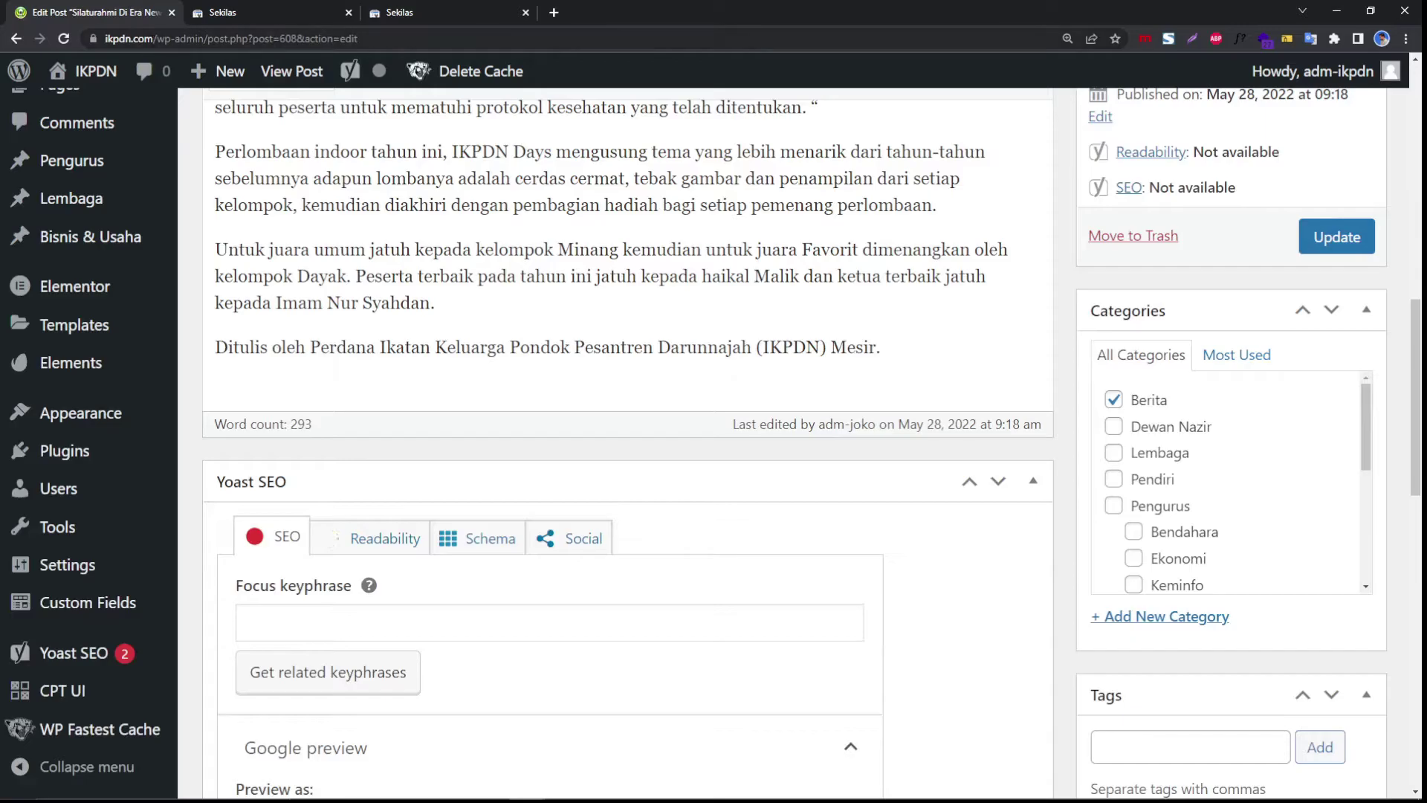
pyautogui.doubleClick(129, 38)
pyautogui.hotkey('ctrl', 'c')
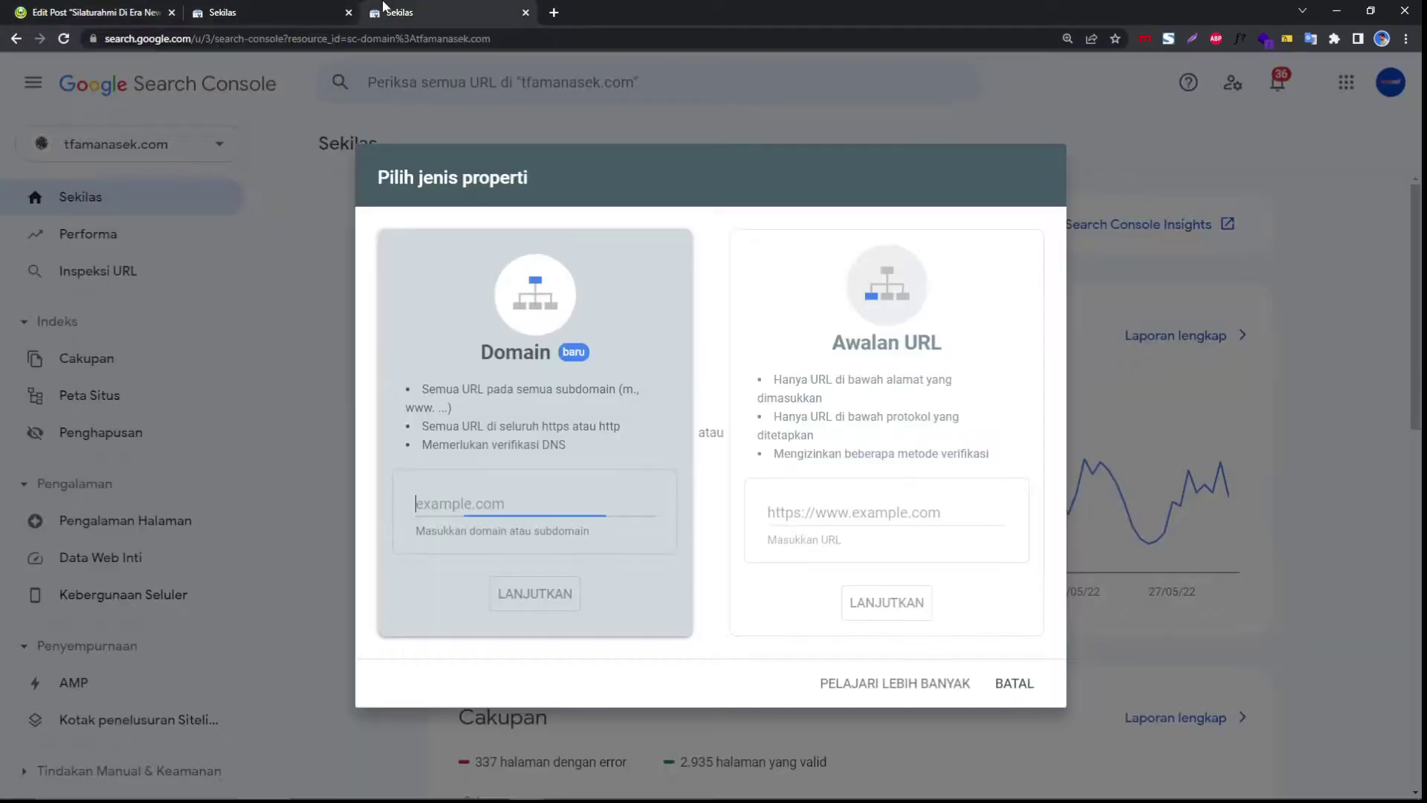
pyautogui.click(416, 12)
pyautogui.hotkey('ctrl', 'v')
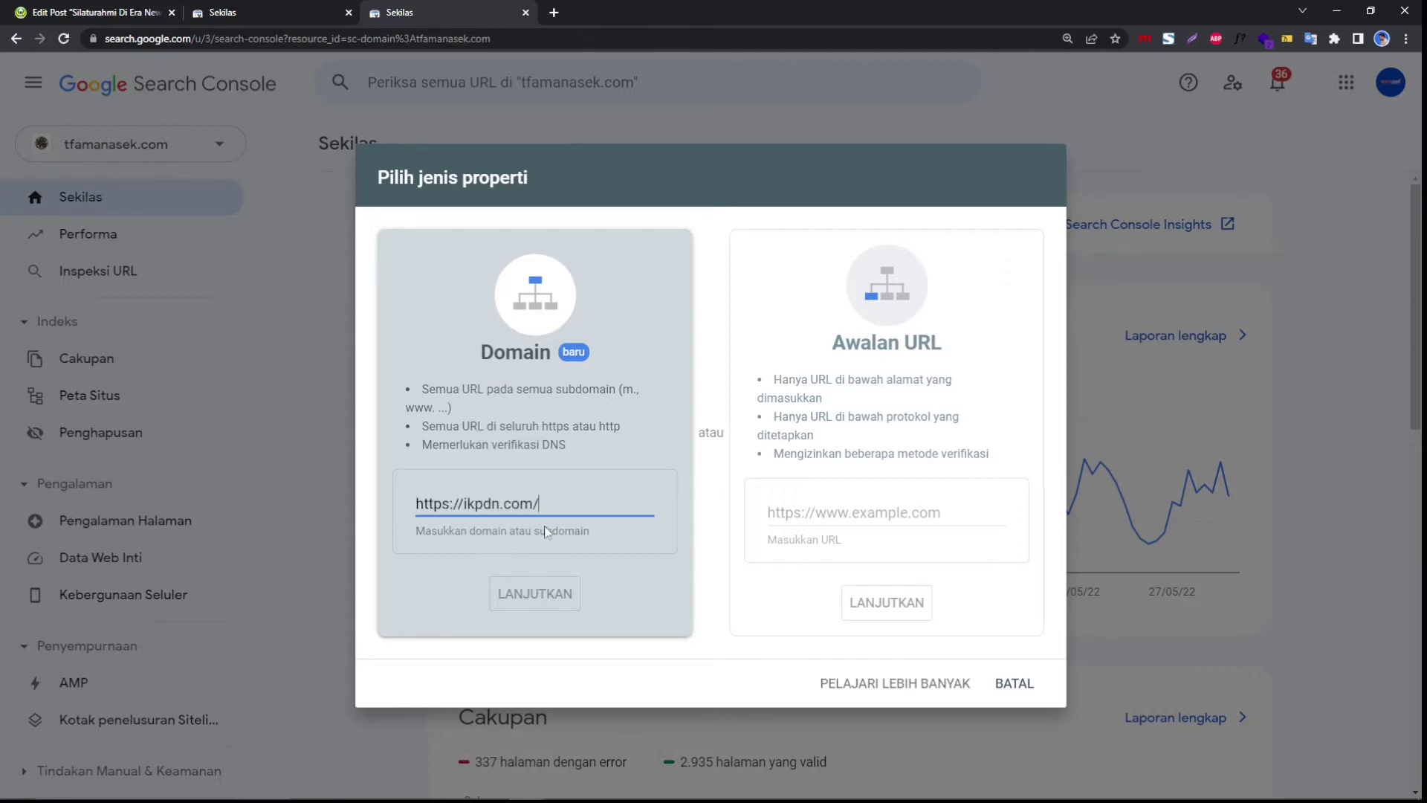
pyautogui.moveTo(462, 503); pyautogui.dragTo(416, 503)
pyautogui.press('BackSpace')
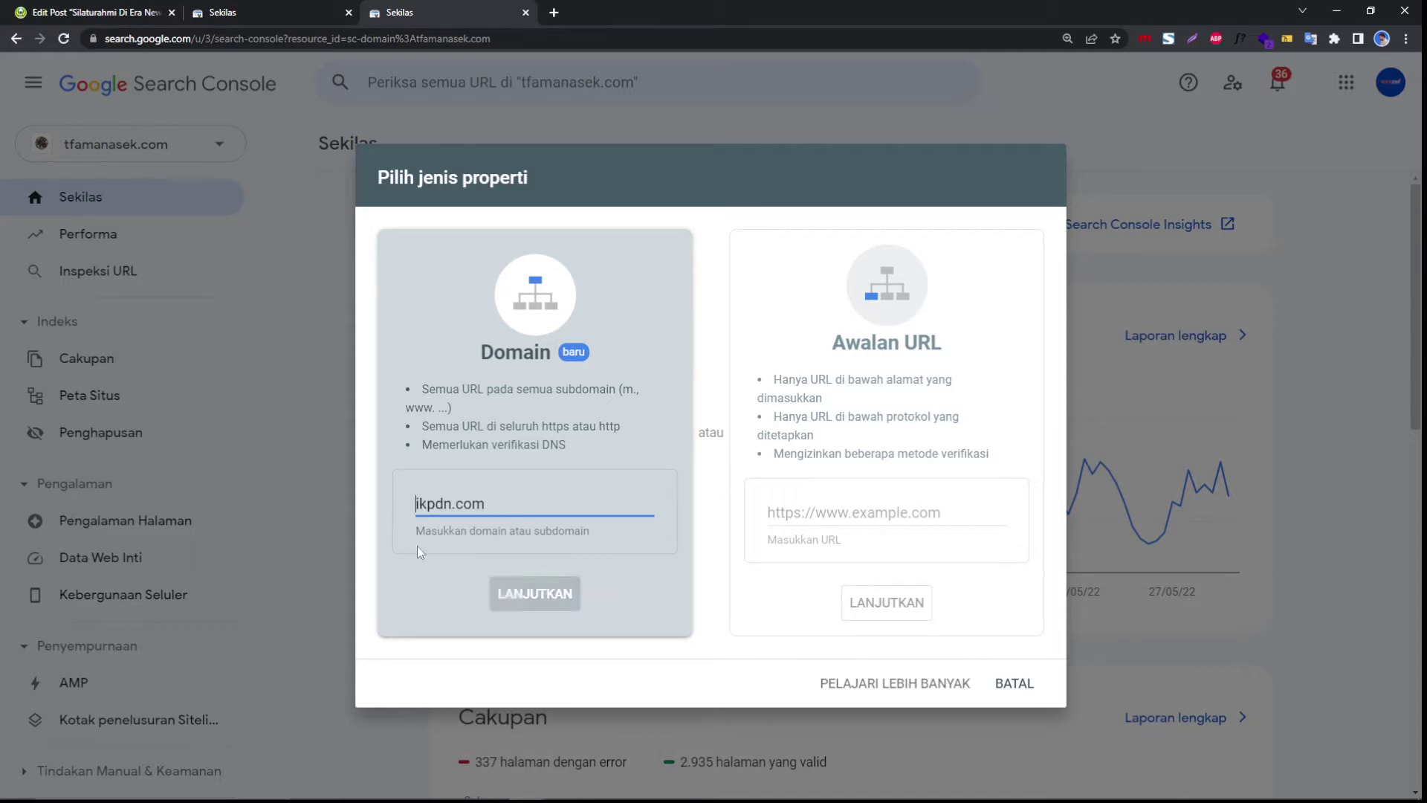
pyautogui.click(529, 593)
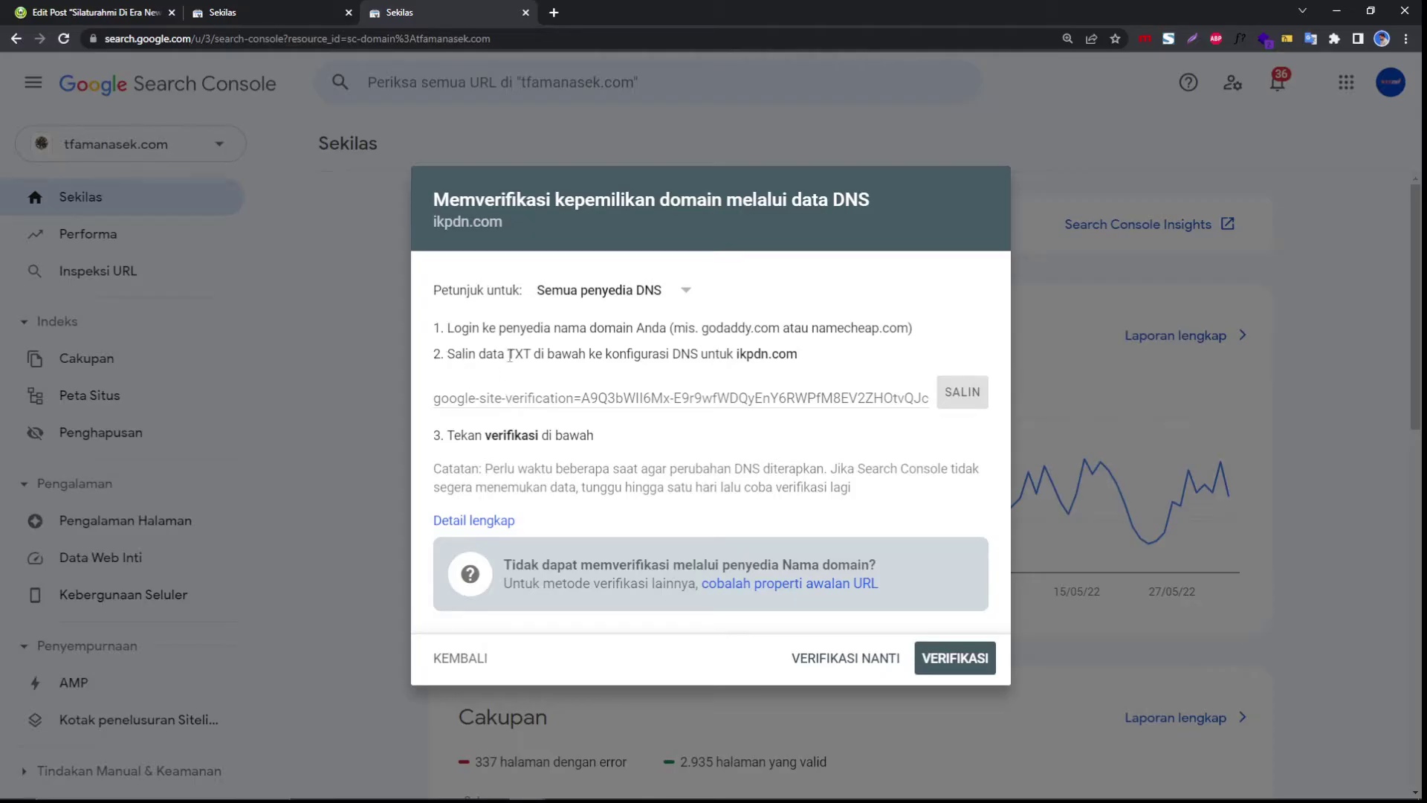
pyautogui.click(962, 394)
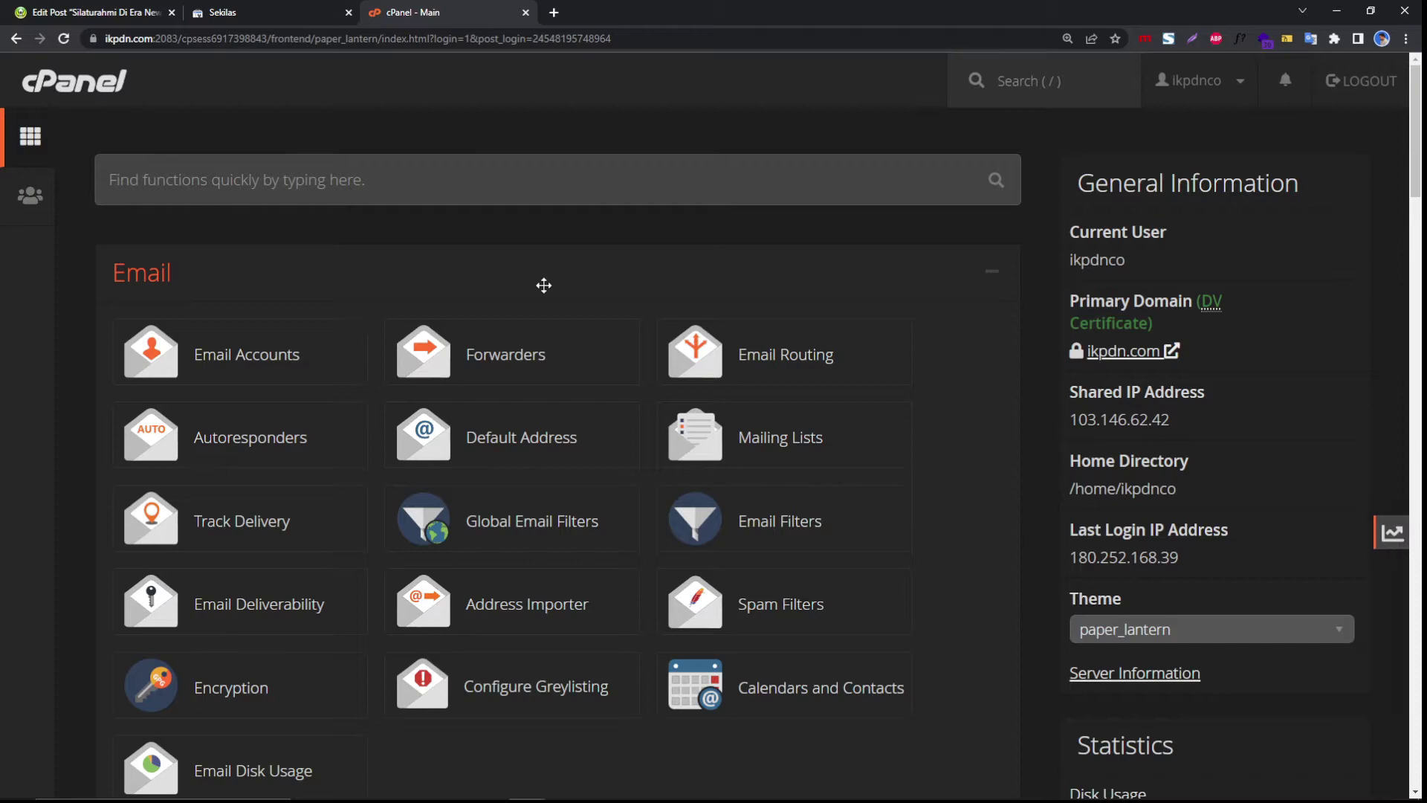
# Apply the Basic style to the cPanel interface and return to the main page.
pyautogui.scroll(-3, 743, 286)
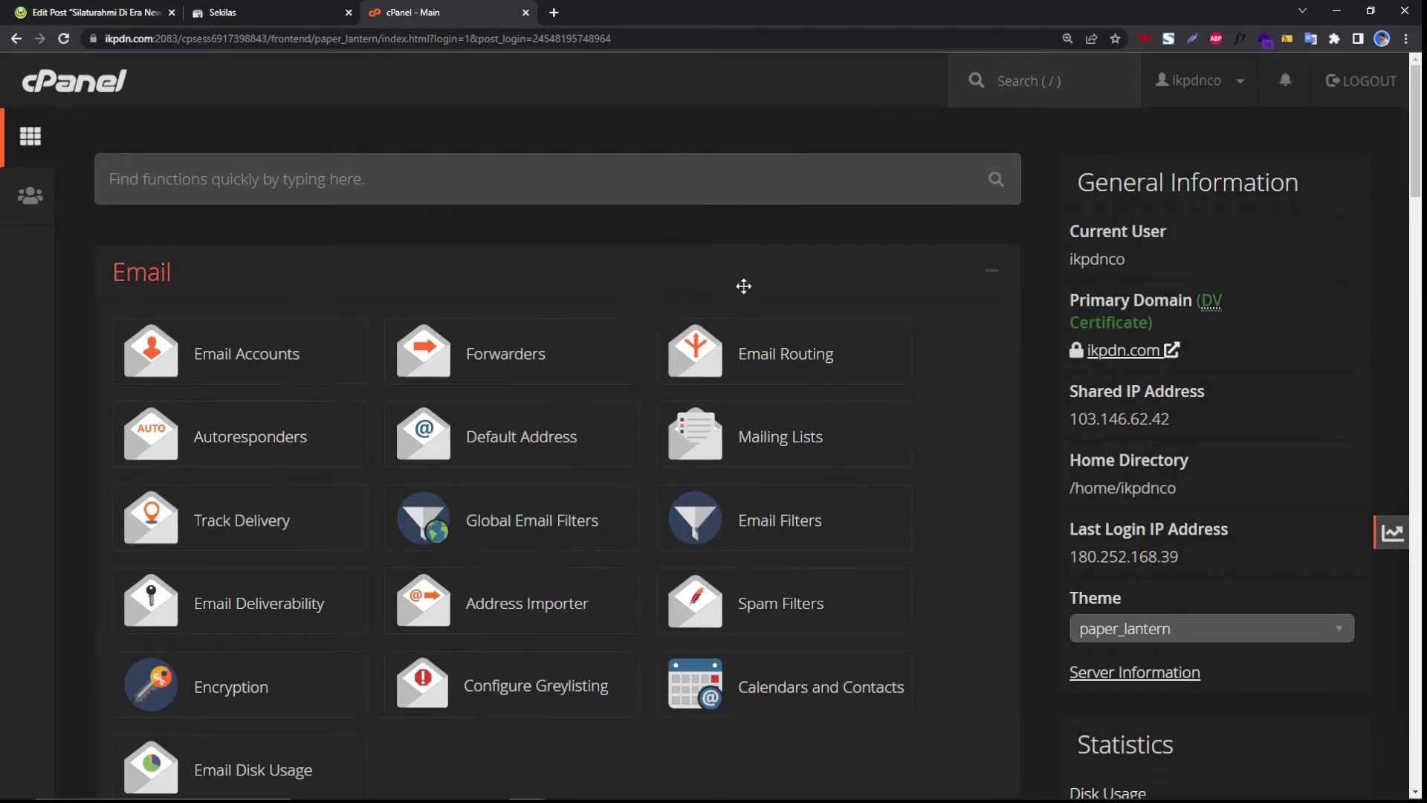
pyautogui.scroll(3, 743, 290)
pyautogui.click(1205, 85)
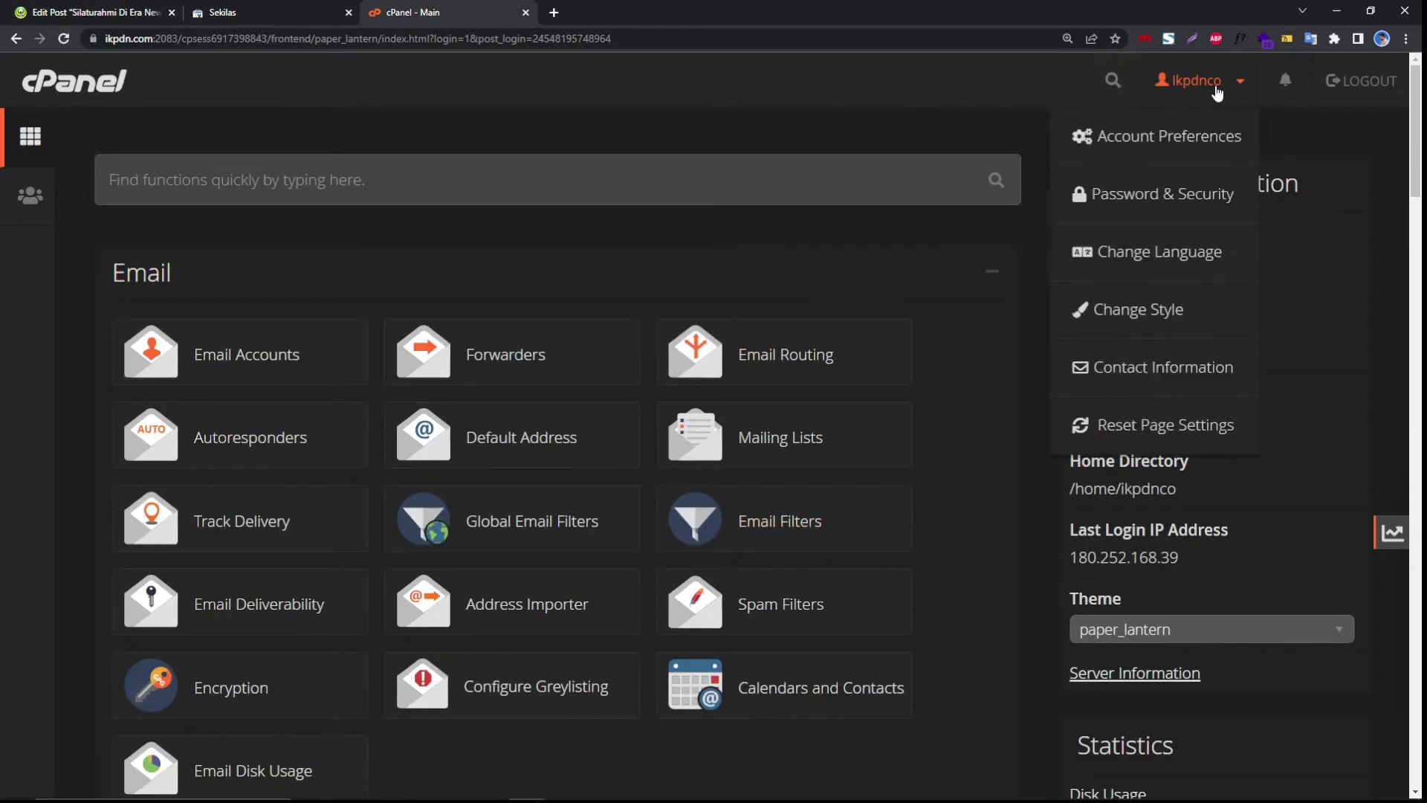
pyautogui.click(1148, 304)
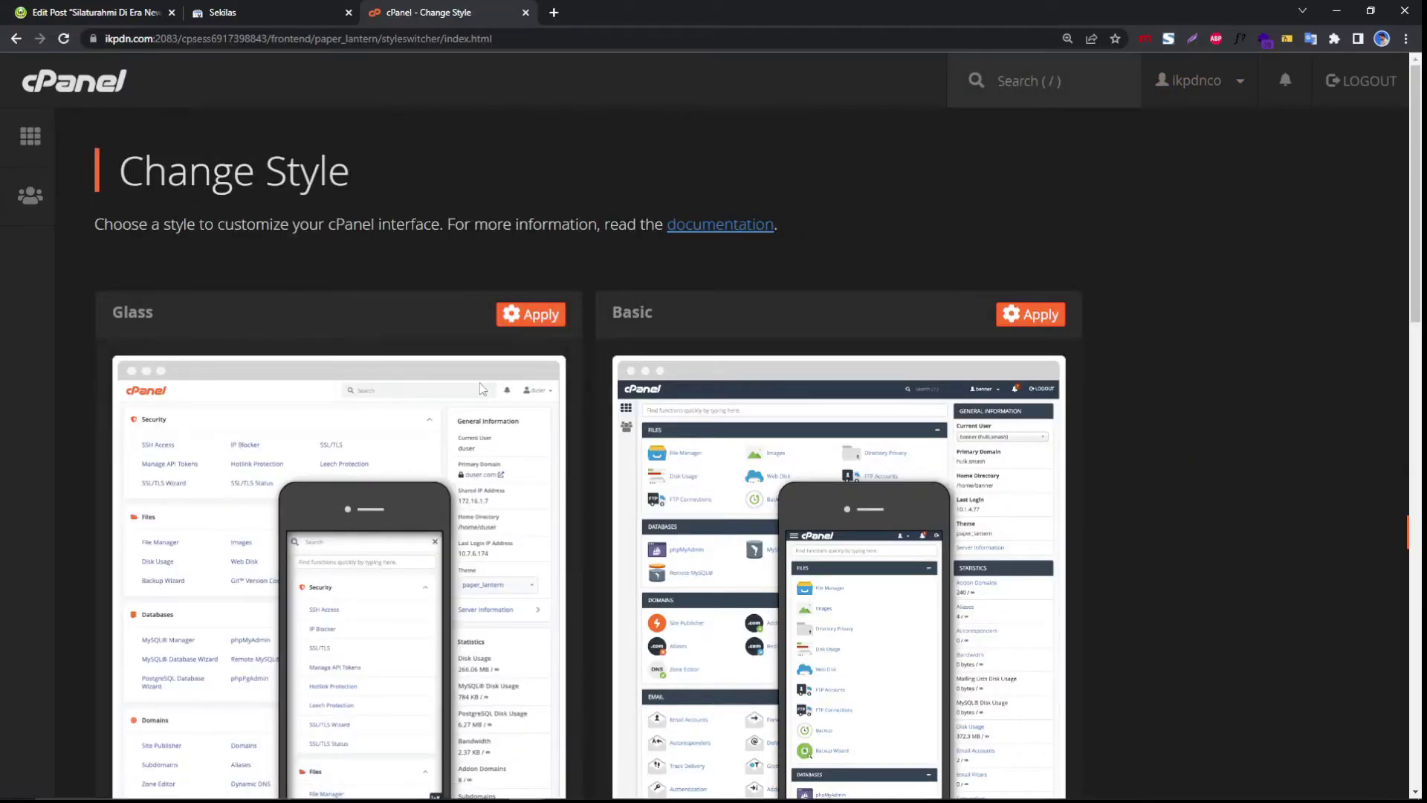
pyautogui.click(1023, 317)
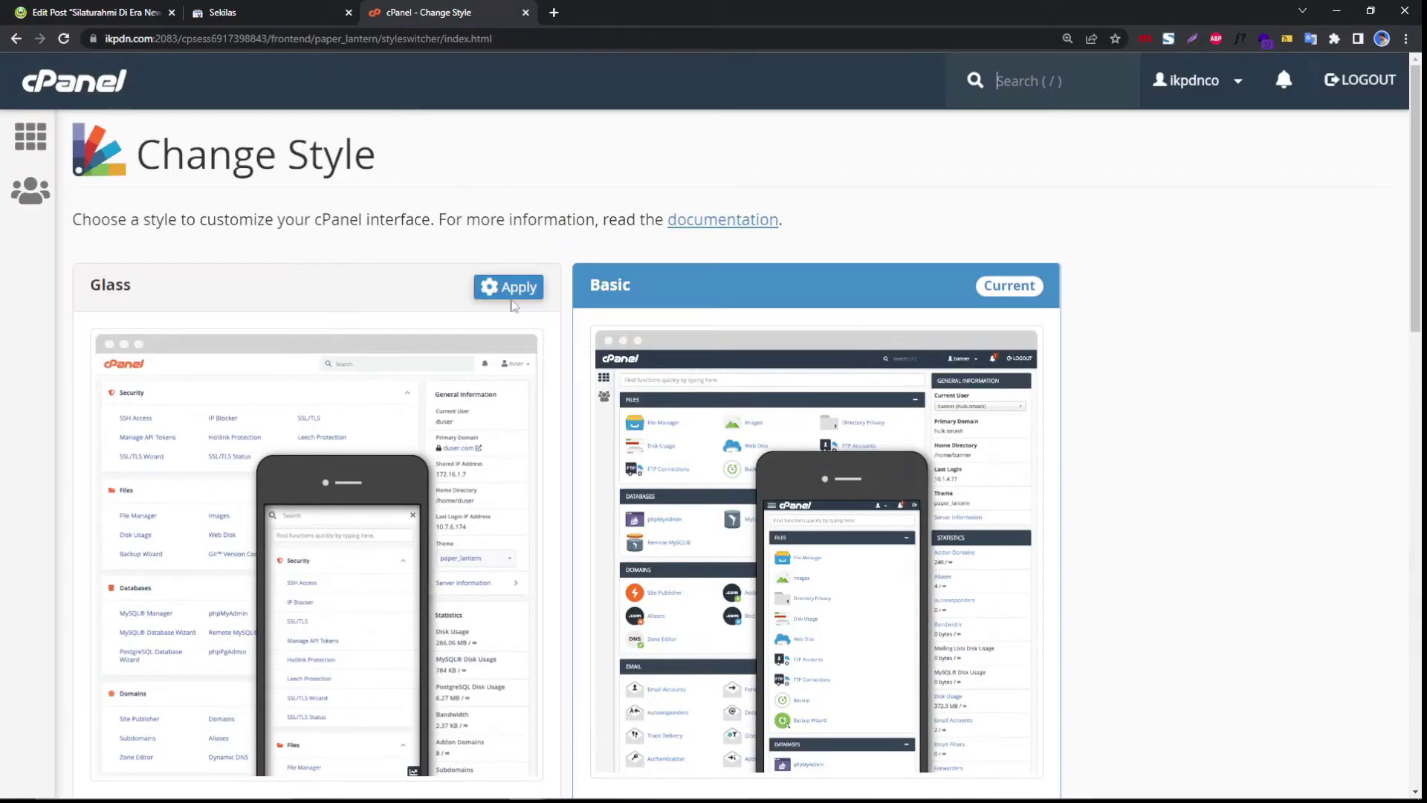
pyautogui.scroll(-3, 717, 337)
pyautogui.scroll(3, 717, 338)
pyautogui.click(71, 93)
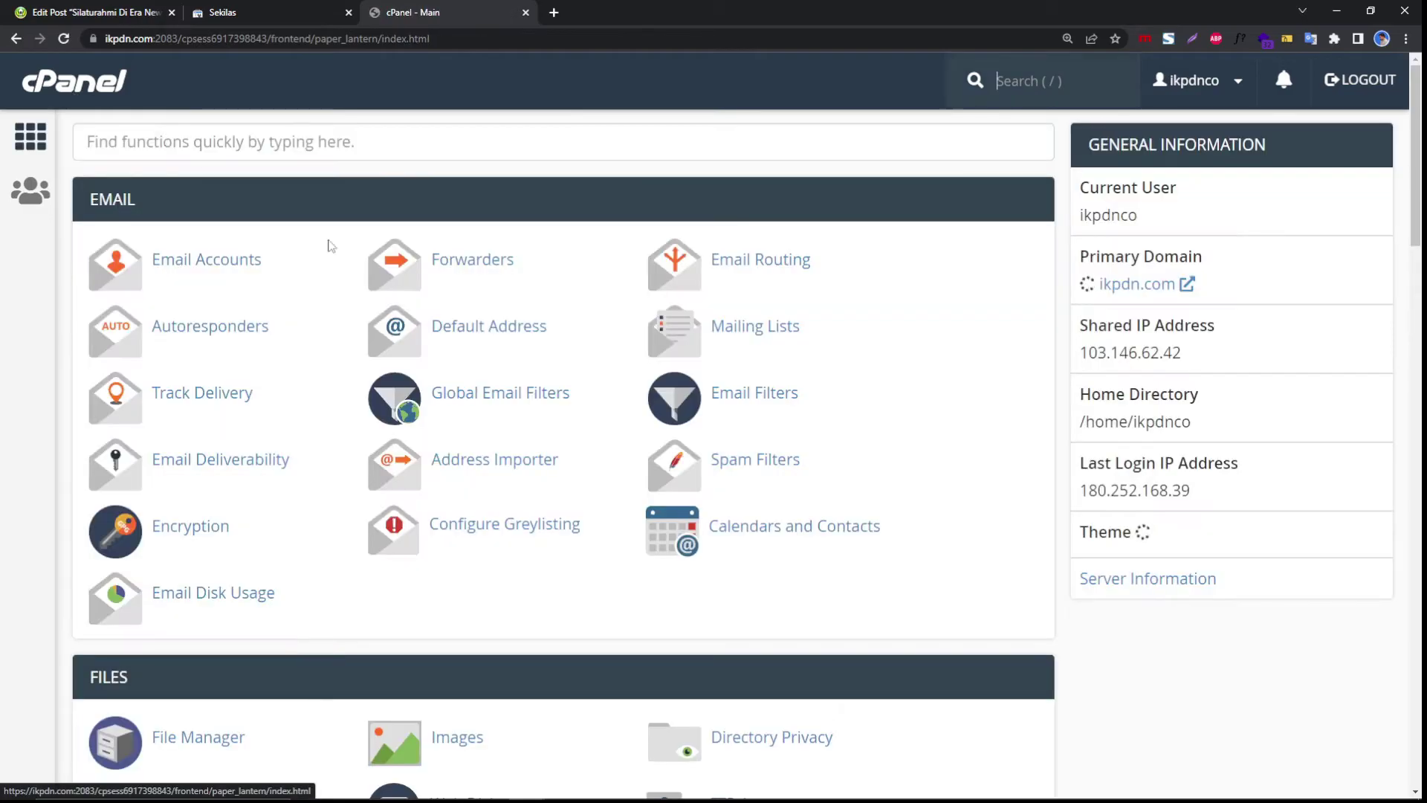
# Find the Zone Editor by searching the cPanel functions for "zone" and open the zone record management for ikpdn.com.
pyautogui.scroll(-8, 506, 332)
pyautogui.scroll(-4, 510, 338)
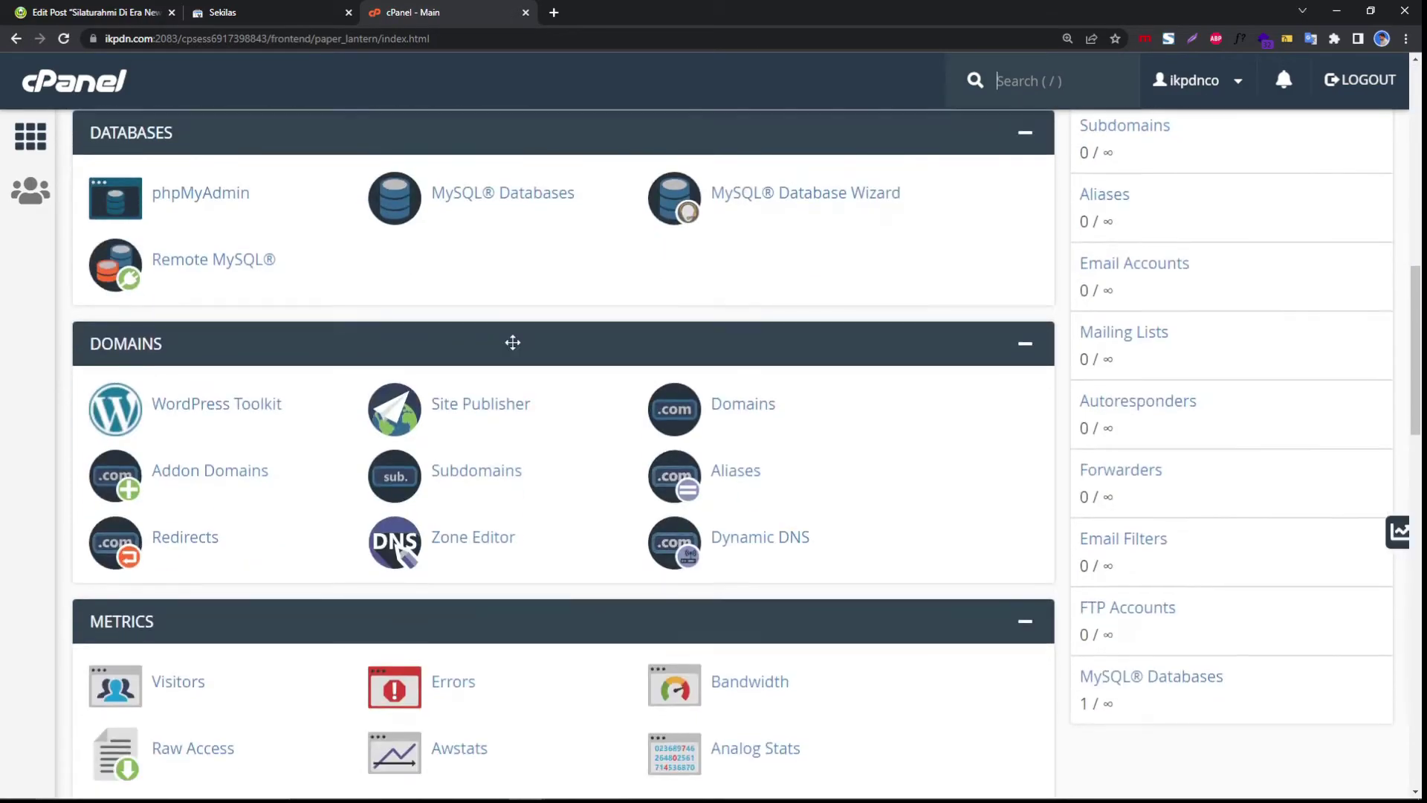
pyautogui.scroll(2, 518, 342)
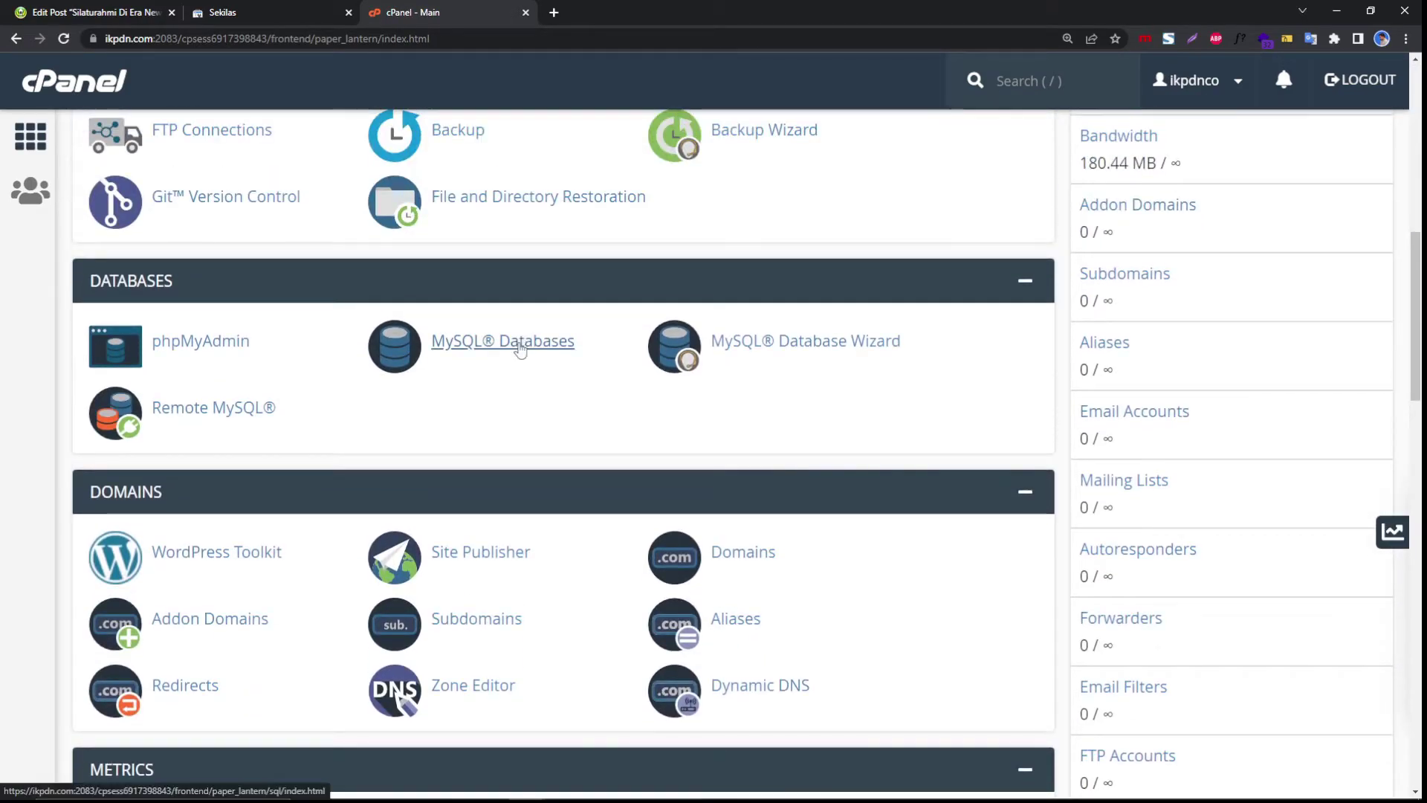
pyautogui.scroll(-4, 519, 349)
pyautogui.scroll(-4, 519, 350)
pyautogui.scroll(20, 371, 260)
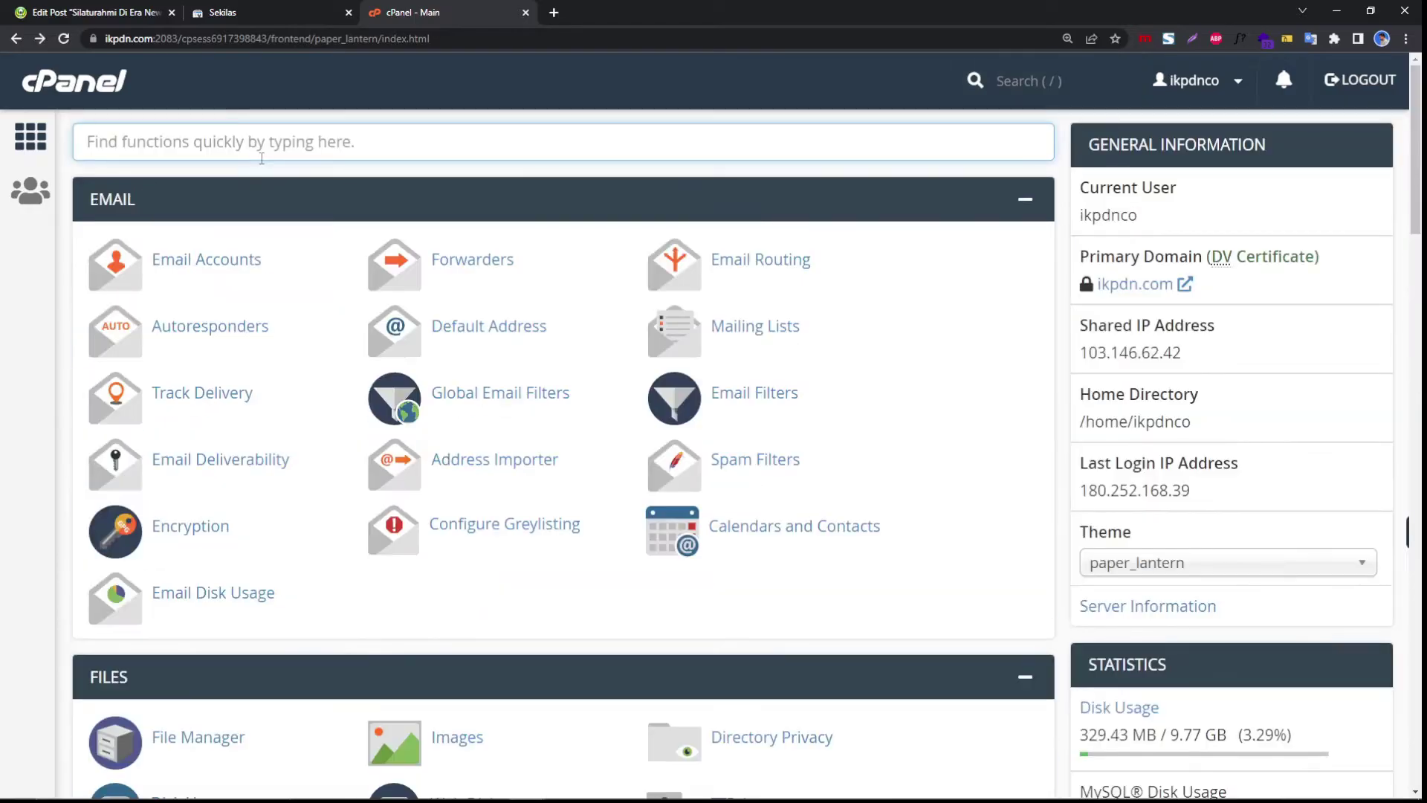
pyautogui.click(262, 158)
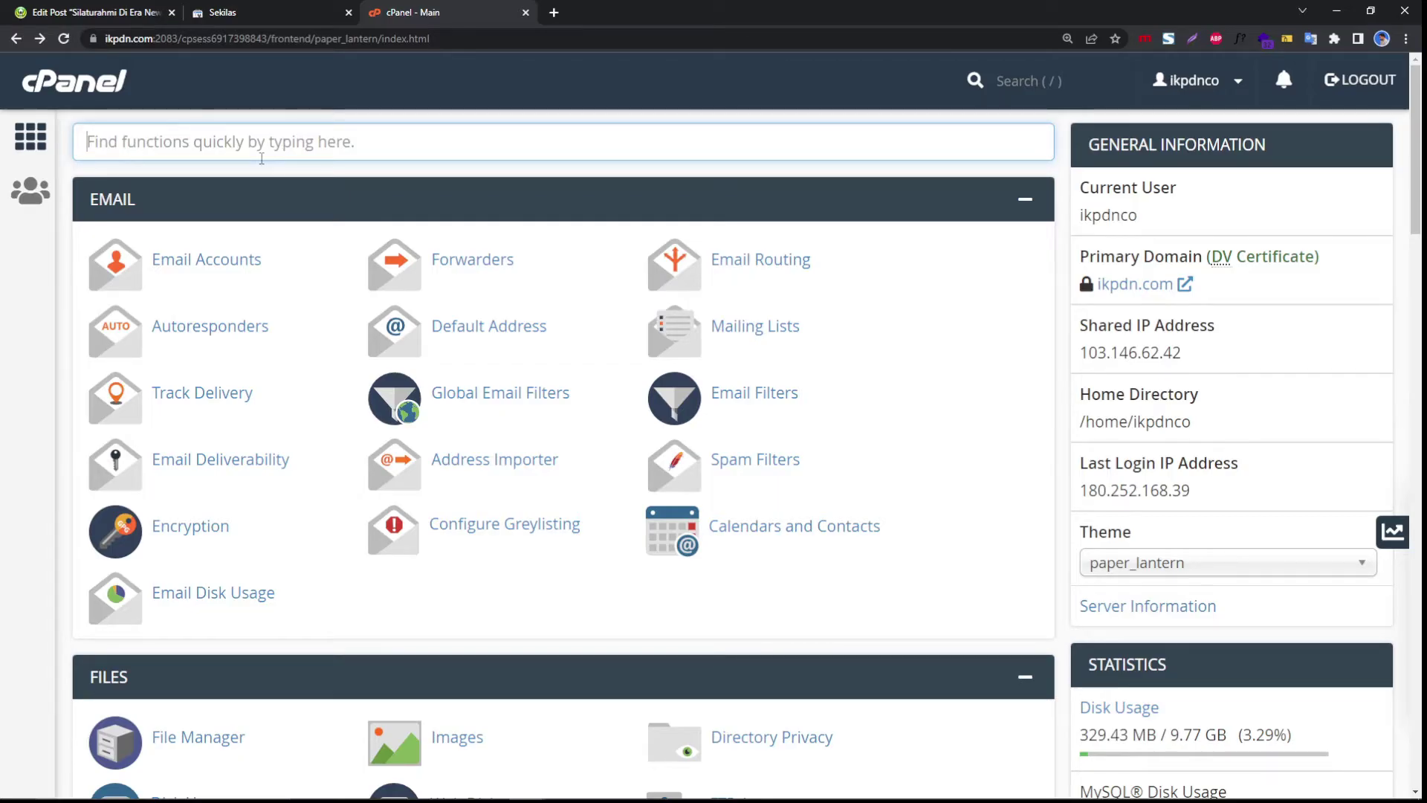
pyautogui.write('zone')
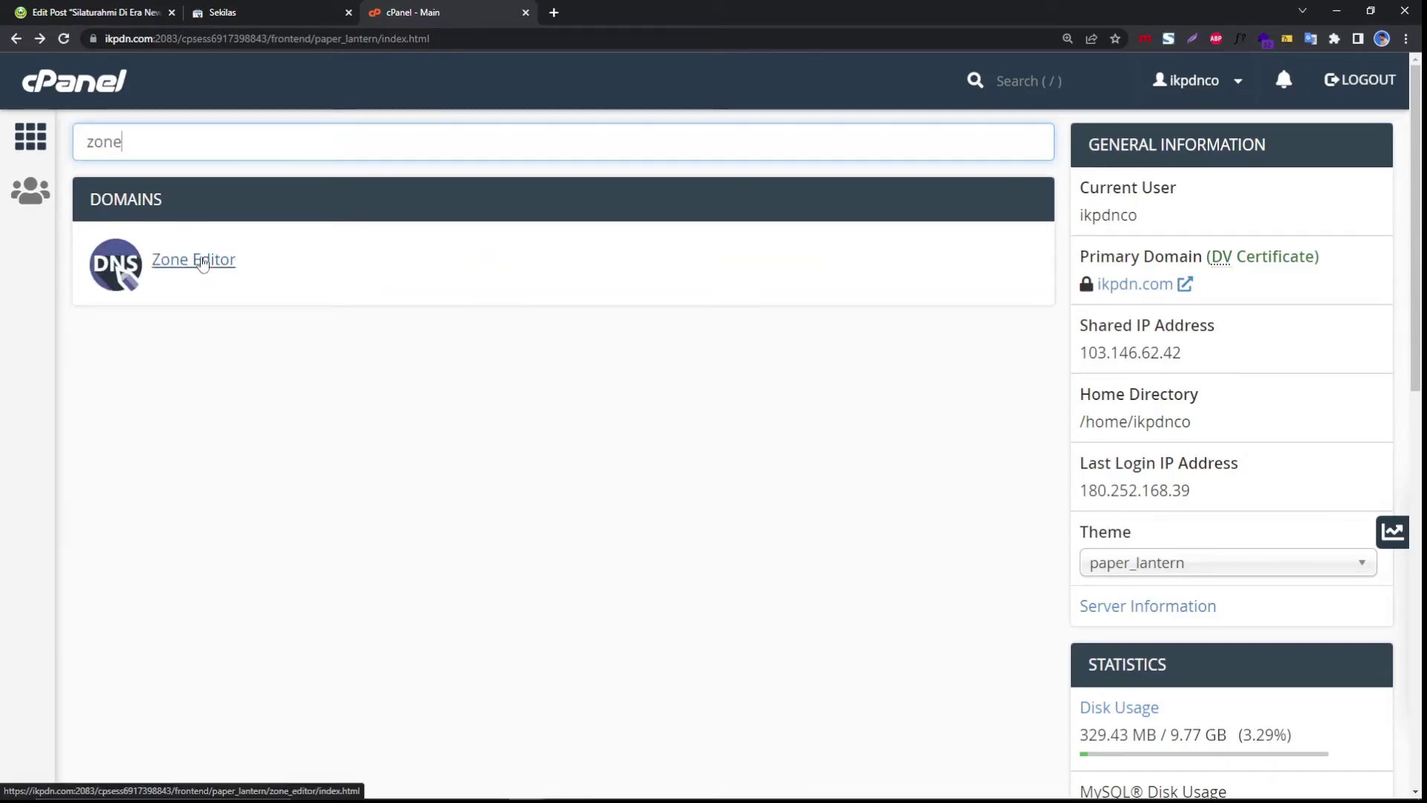
pyautogui.click(200, 260)
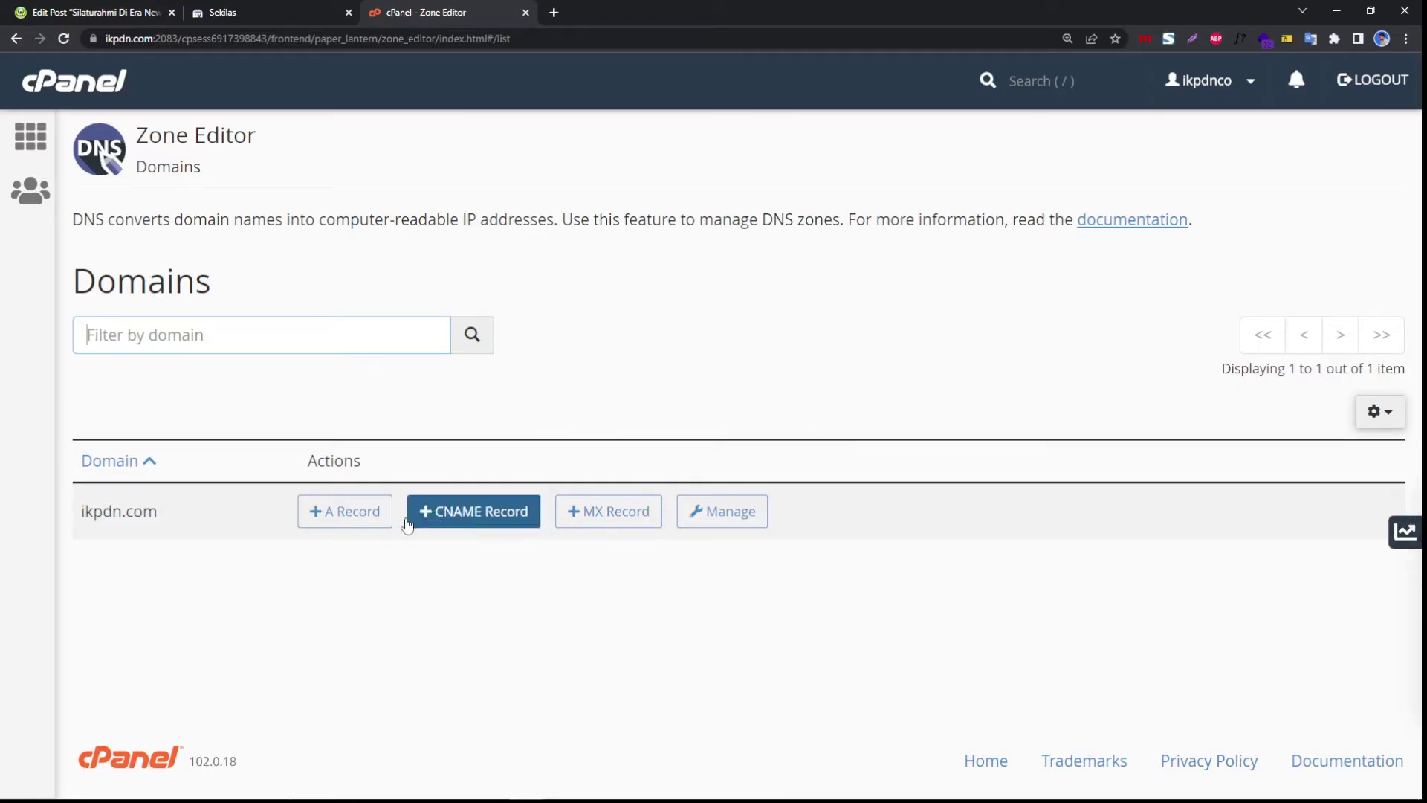
pyautogui.click(731, 518)
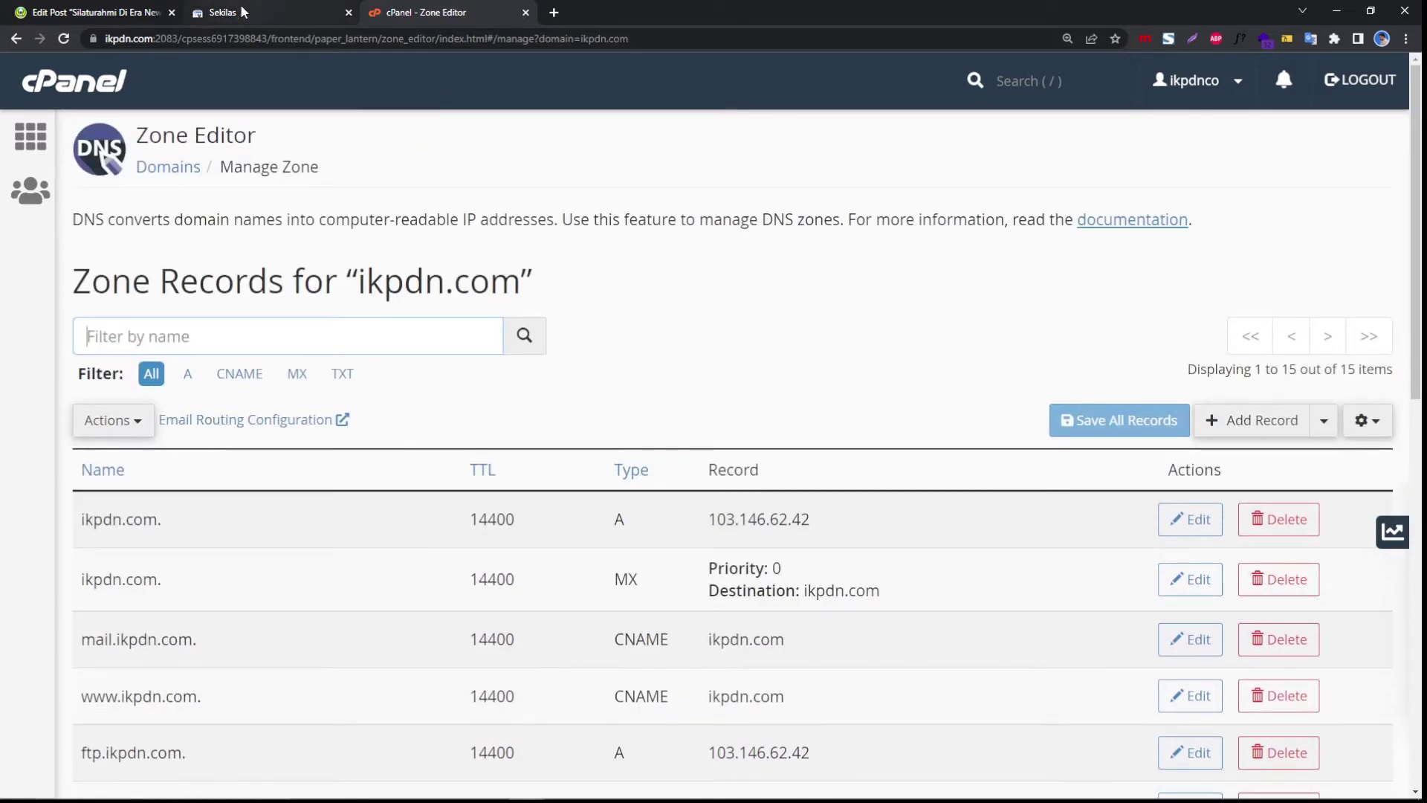
# Start a new zone record named "ikpdn.com." and set its type to TXT.
pyautogui.click(1249, 421)
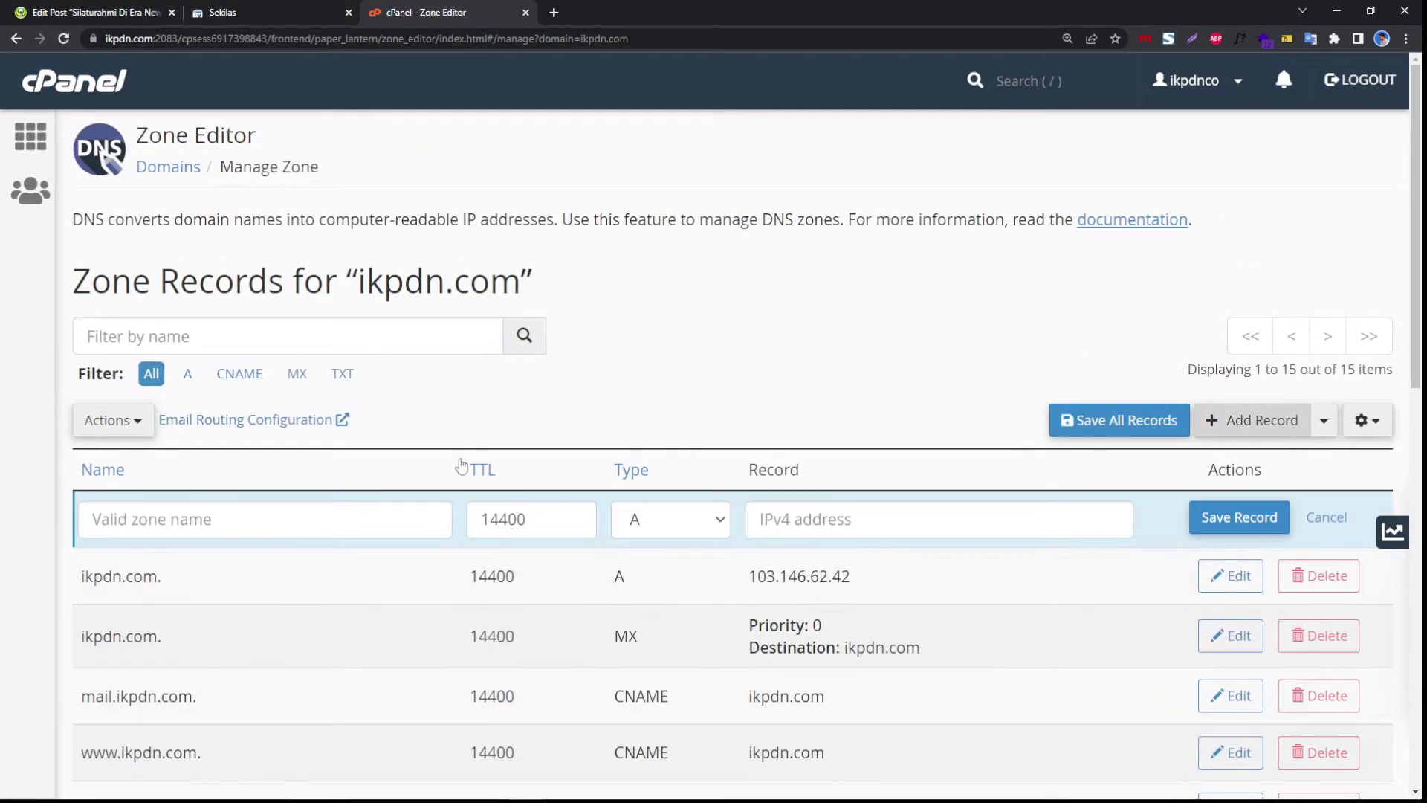
pyautogui.click(205, 521)
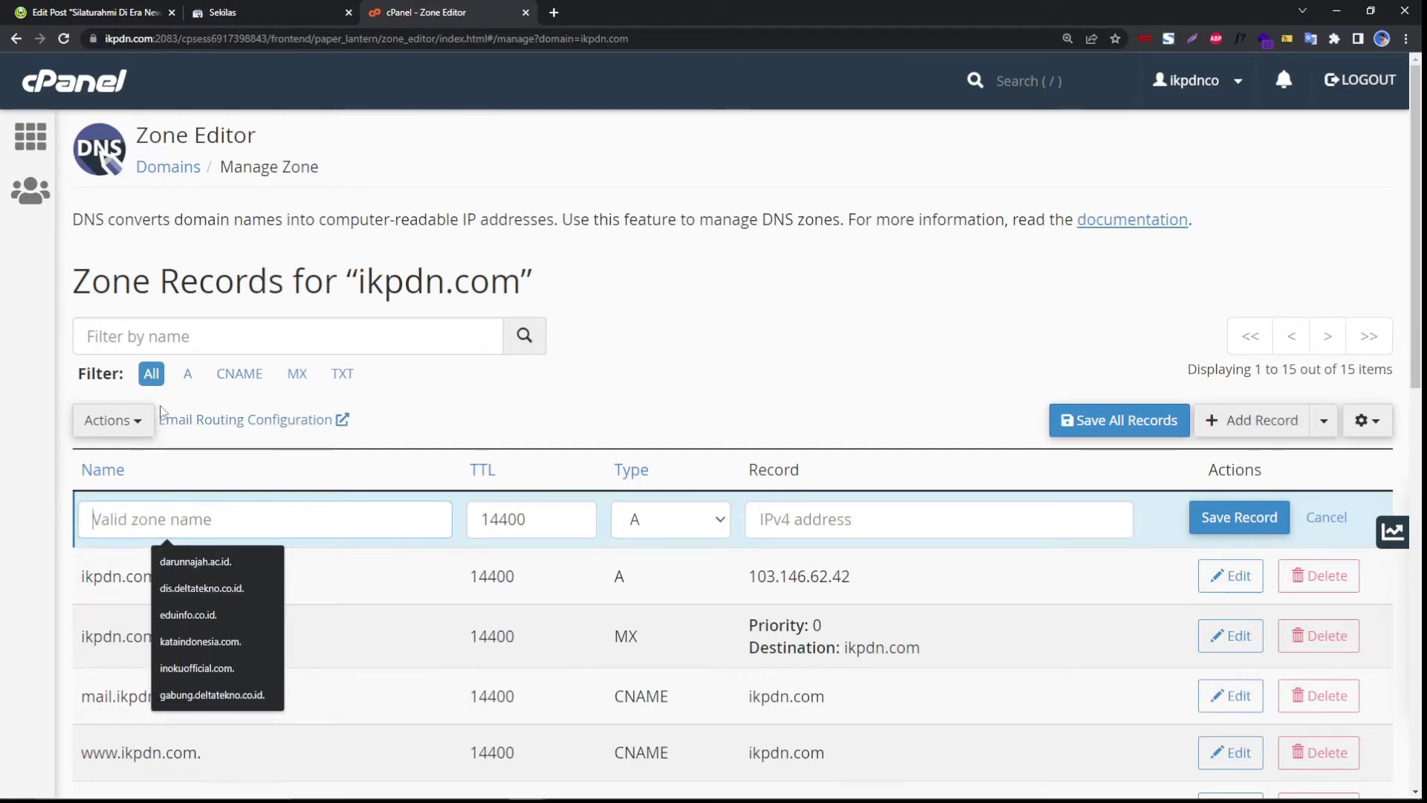
pyautogui.moveTo(82, 576); pyautogui.dragTo(197, 576)
pyautogui.hotkey('ctrl', 'c')
pyautogui.click(141, 526)
pyautogui.hotkey('ctrl', 'v')
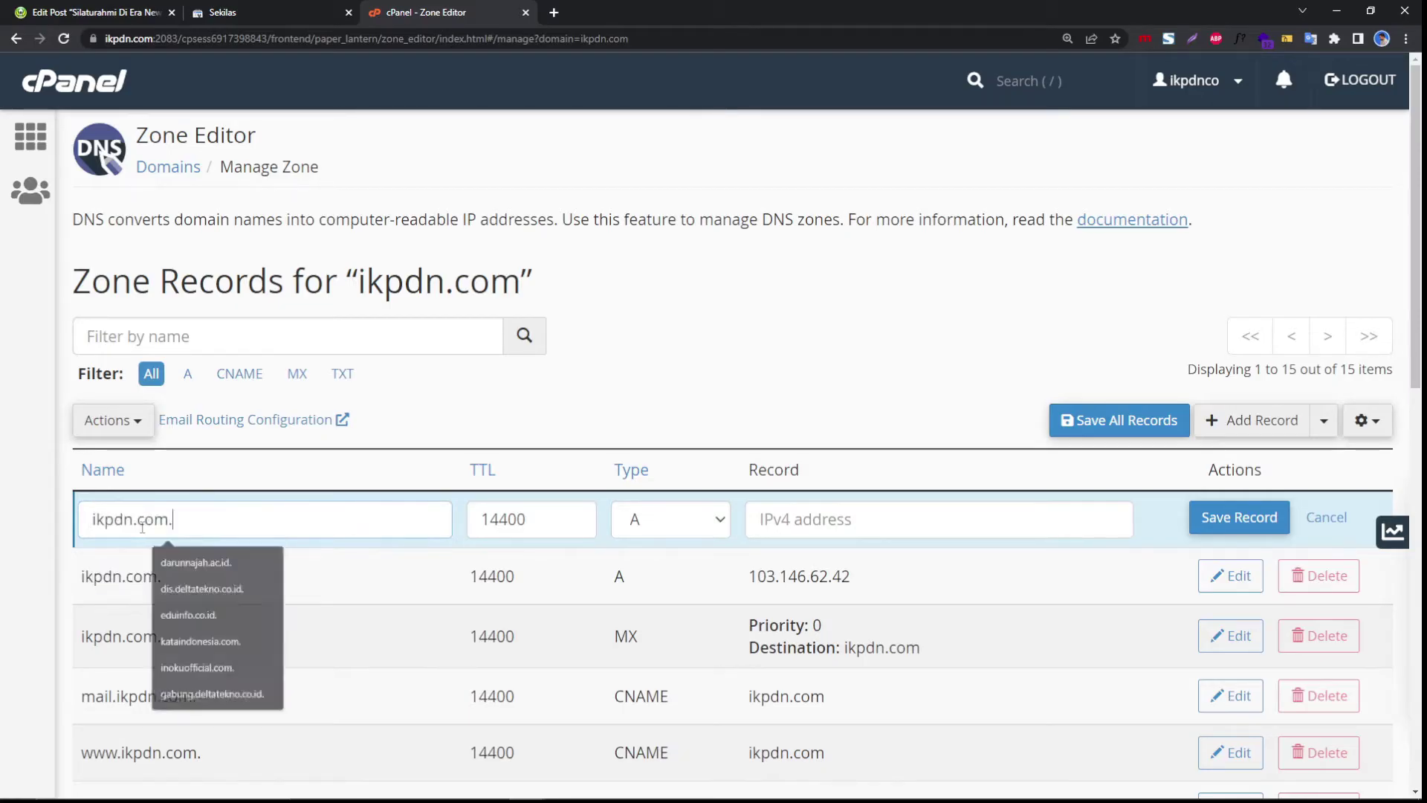
pyautogui.click(632, 526)
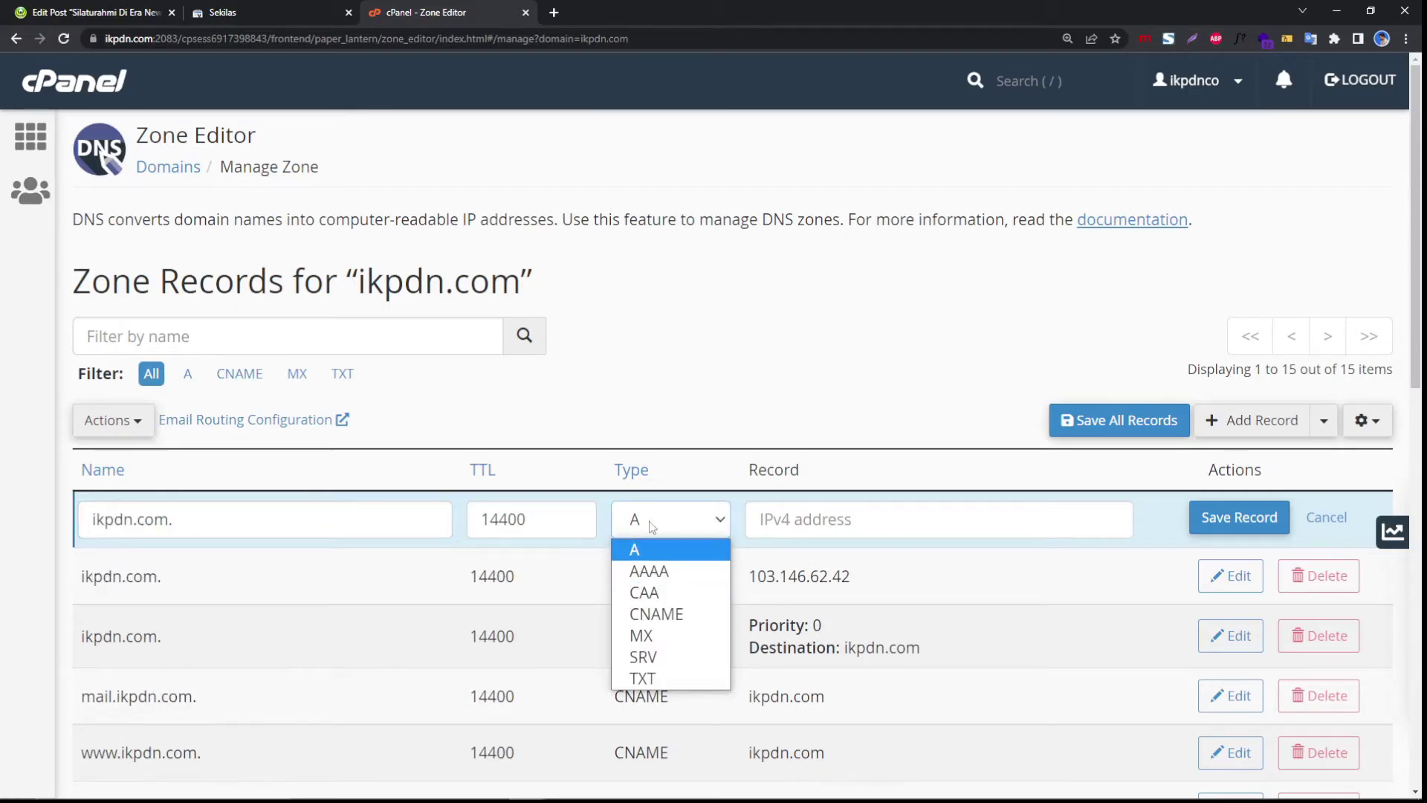
pyautogui.click(643, 677)
# Copy the site verification value from Search Console into the new TXT record's text in cPanel and save the record.
pyautogui.click(252, 12)
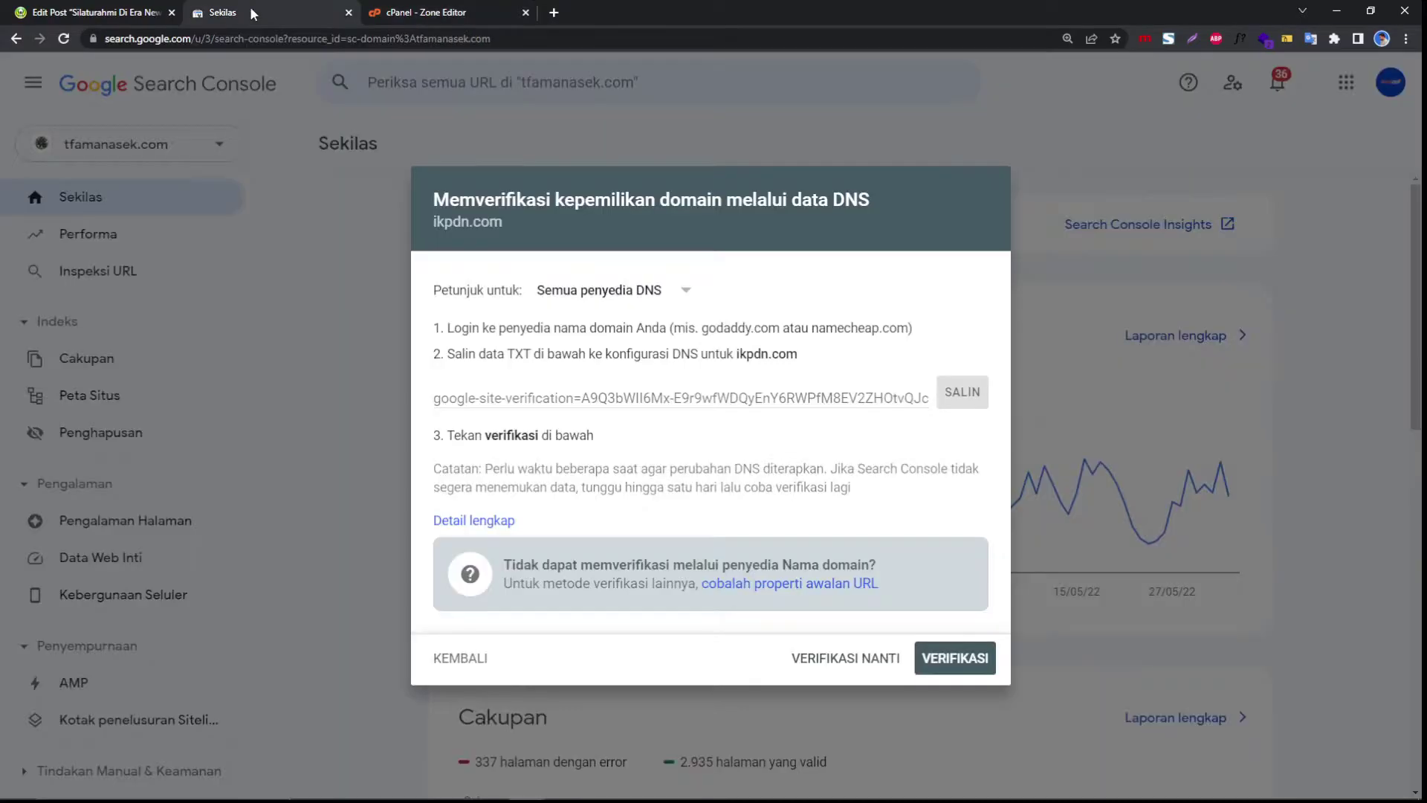
pyautogui.click(955, 394)
pyautogui.click(427, 13)
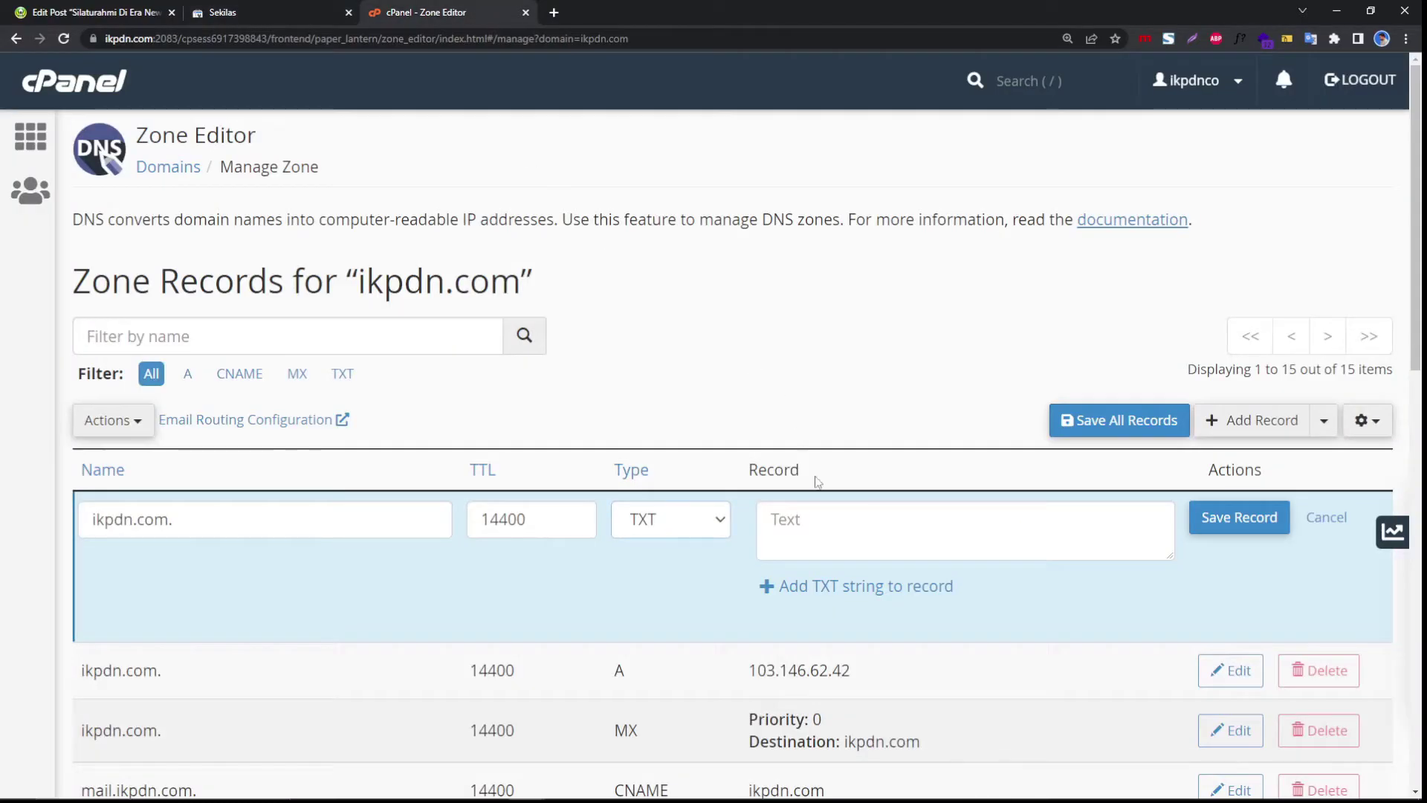
pyautogui.hotkey('ctrl', 'v')
pyautogui.click(1240, 517)
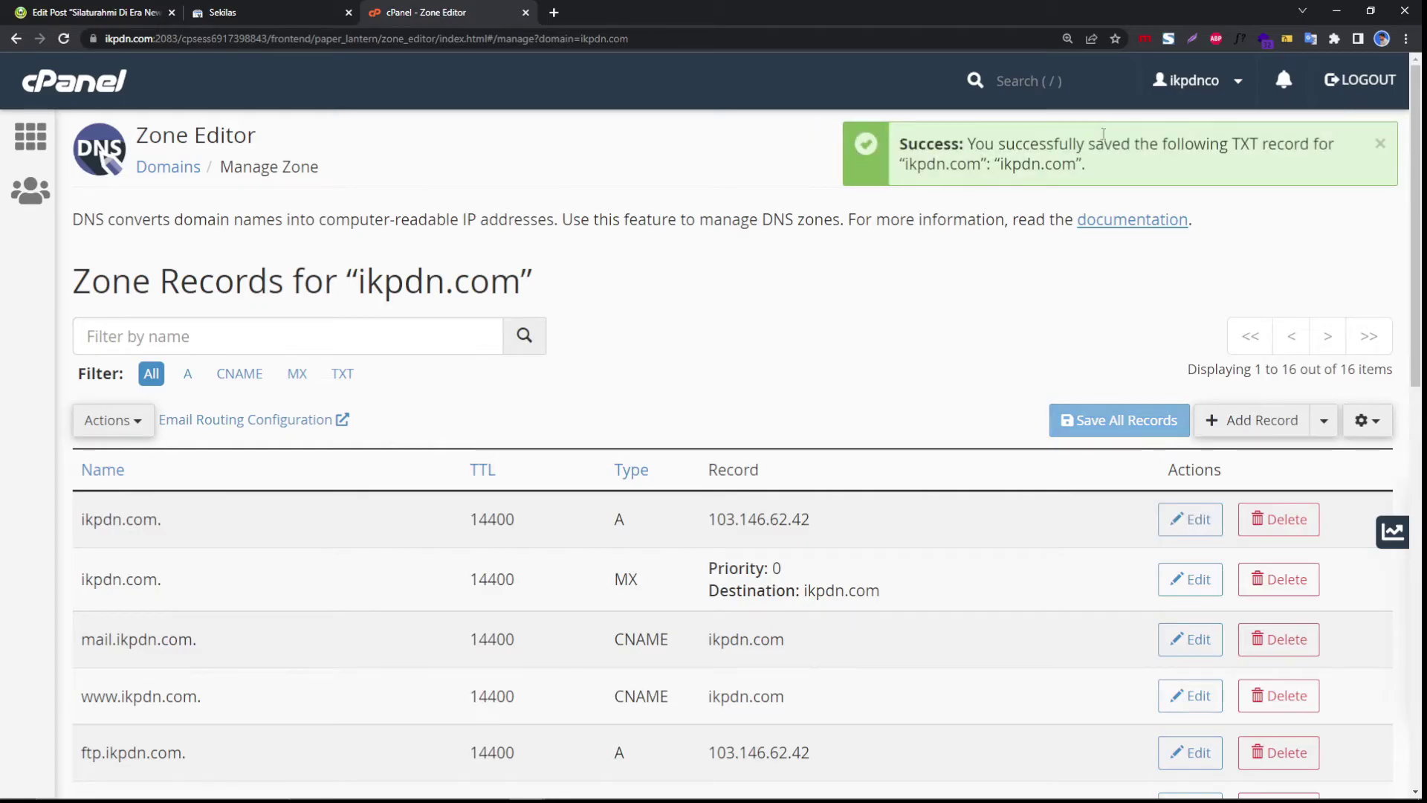
# Verify ownership of ikpdn.com in Search Console and open the new property's sitemaps page.
pyautogui.click(260, 7)
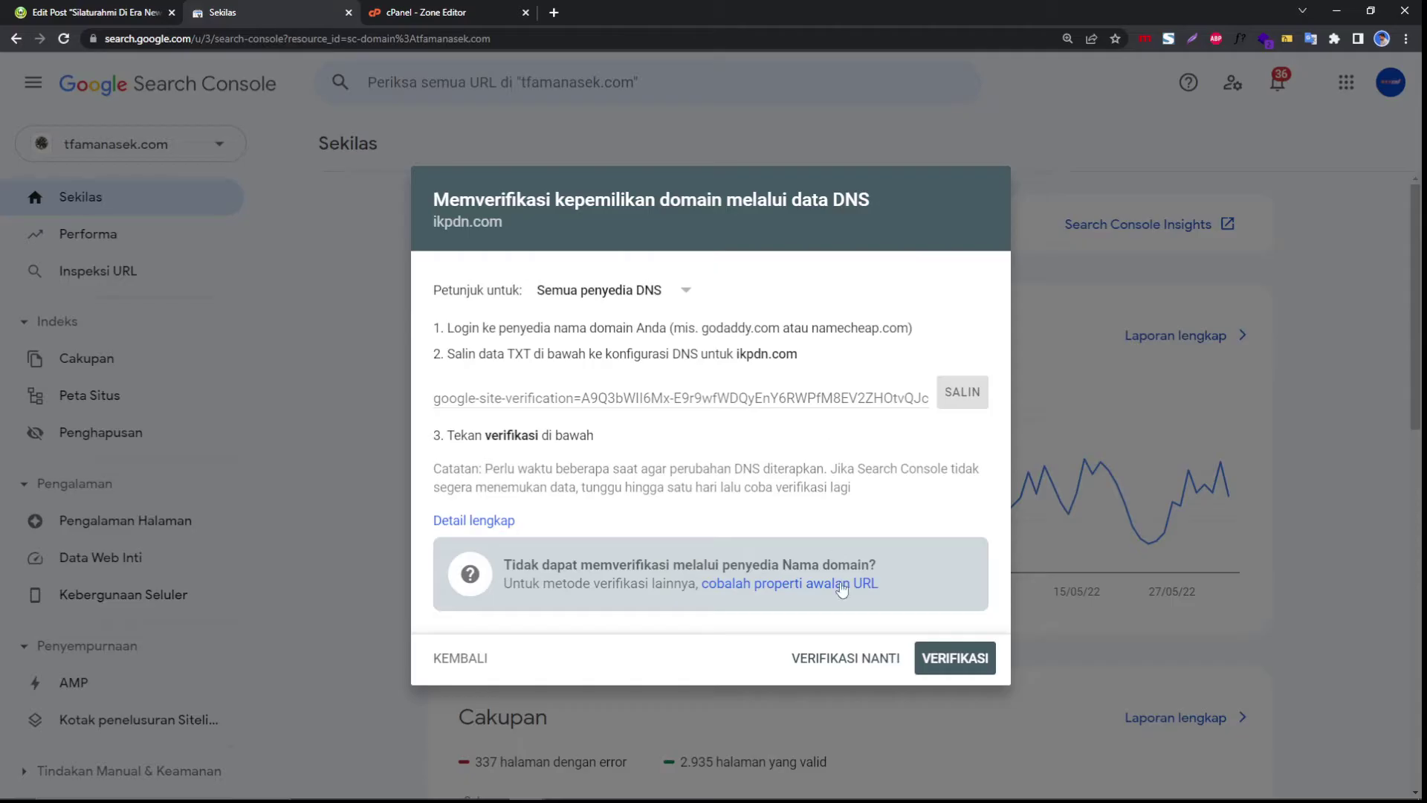
pyautogui.click(944, 662)
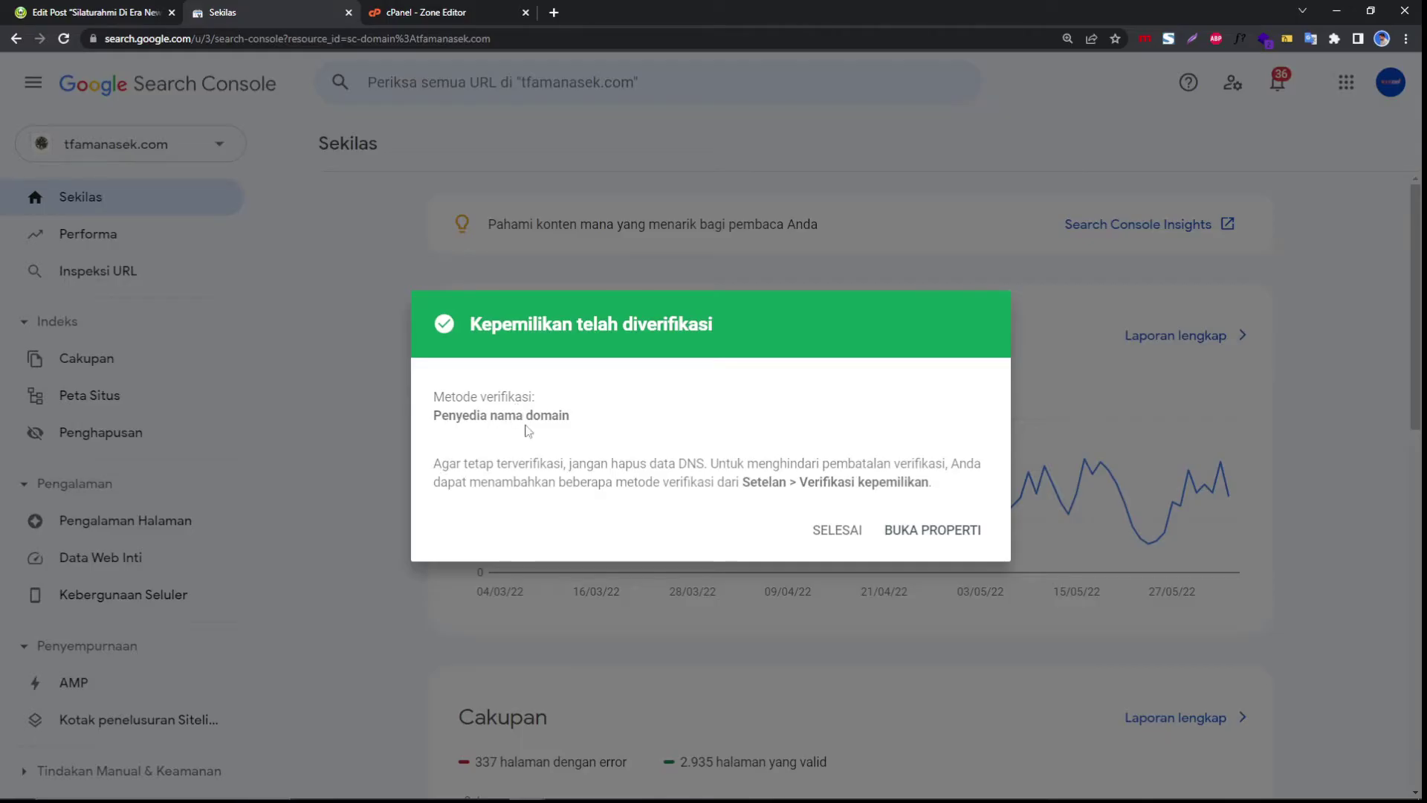
pyautogui.click(924, 529)
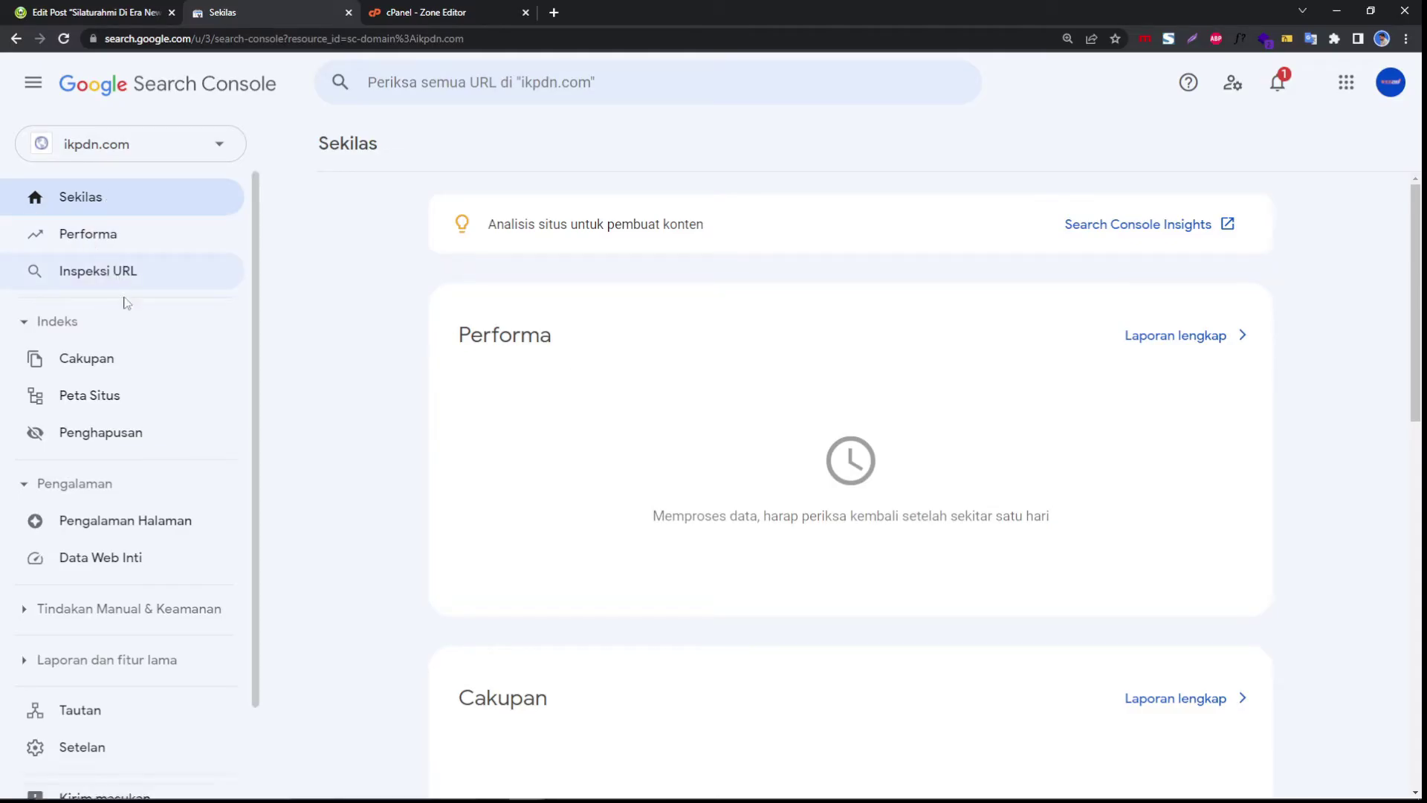
pyautogui.click(88, 400)
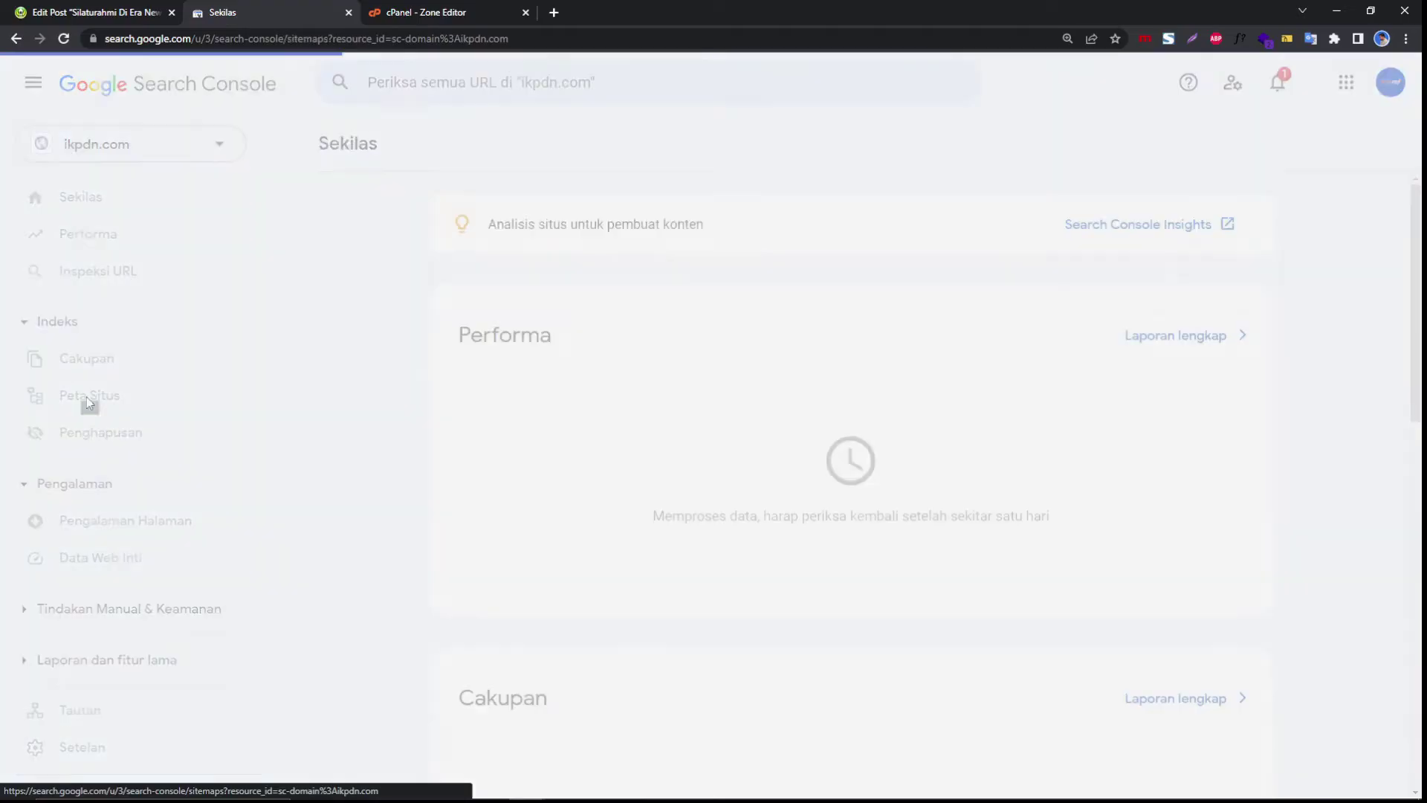
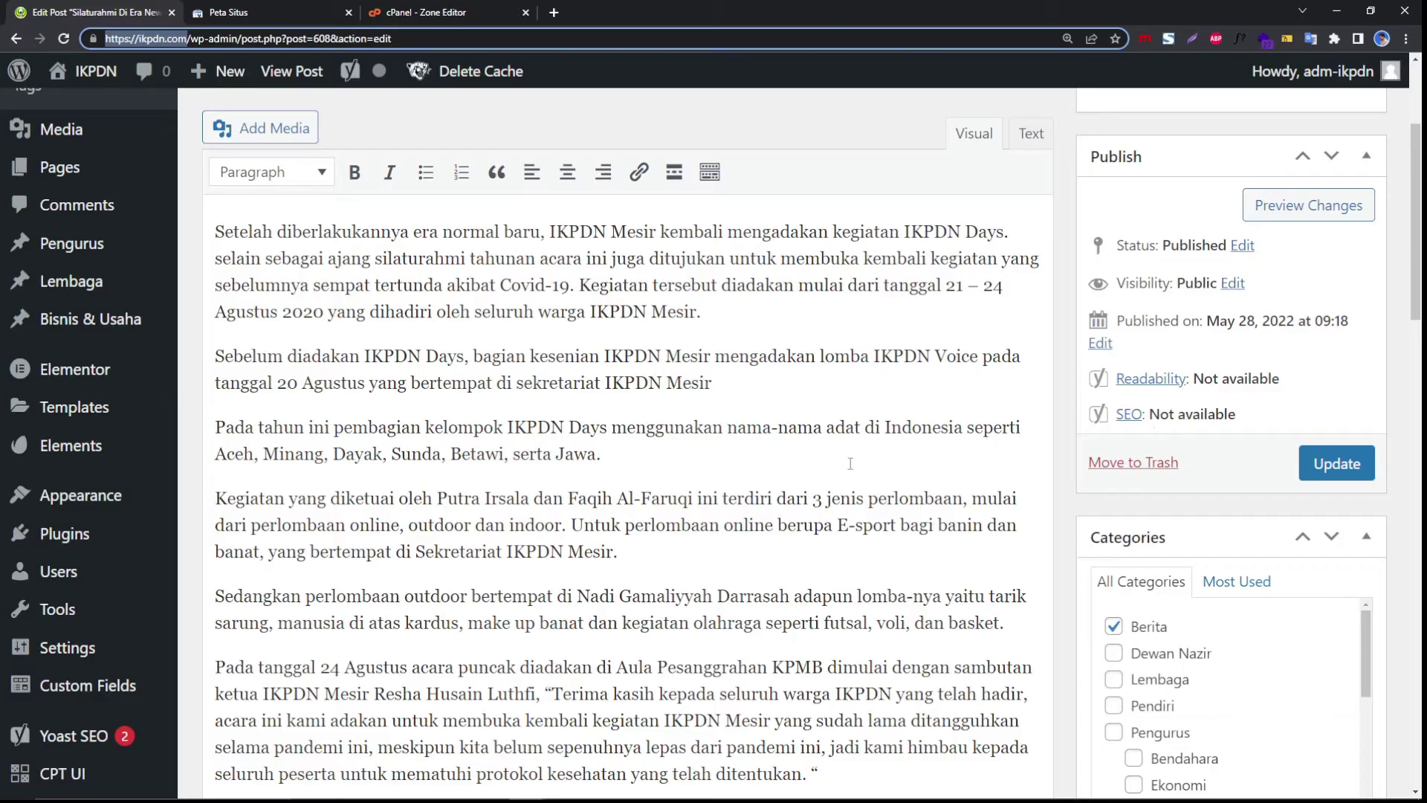
# Go to the empty focus keyphrase field in the WordPress post's Yoast SEO section.
pyautogui.scroll(-10, 817, 461)
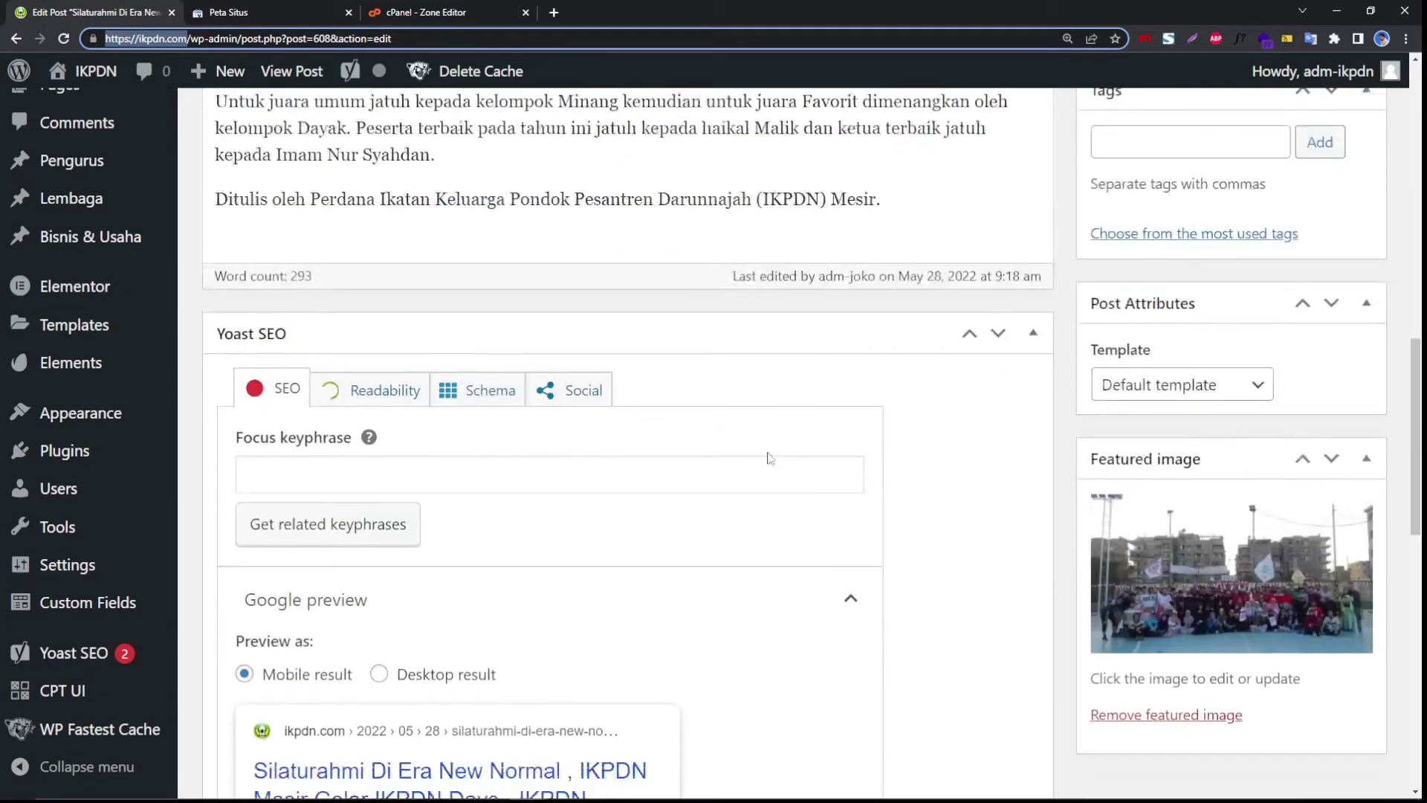
pyautogui.scroll(-2, 594, 455)
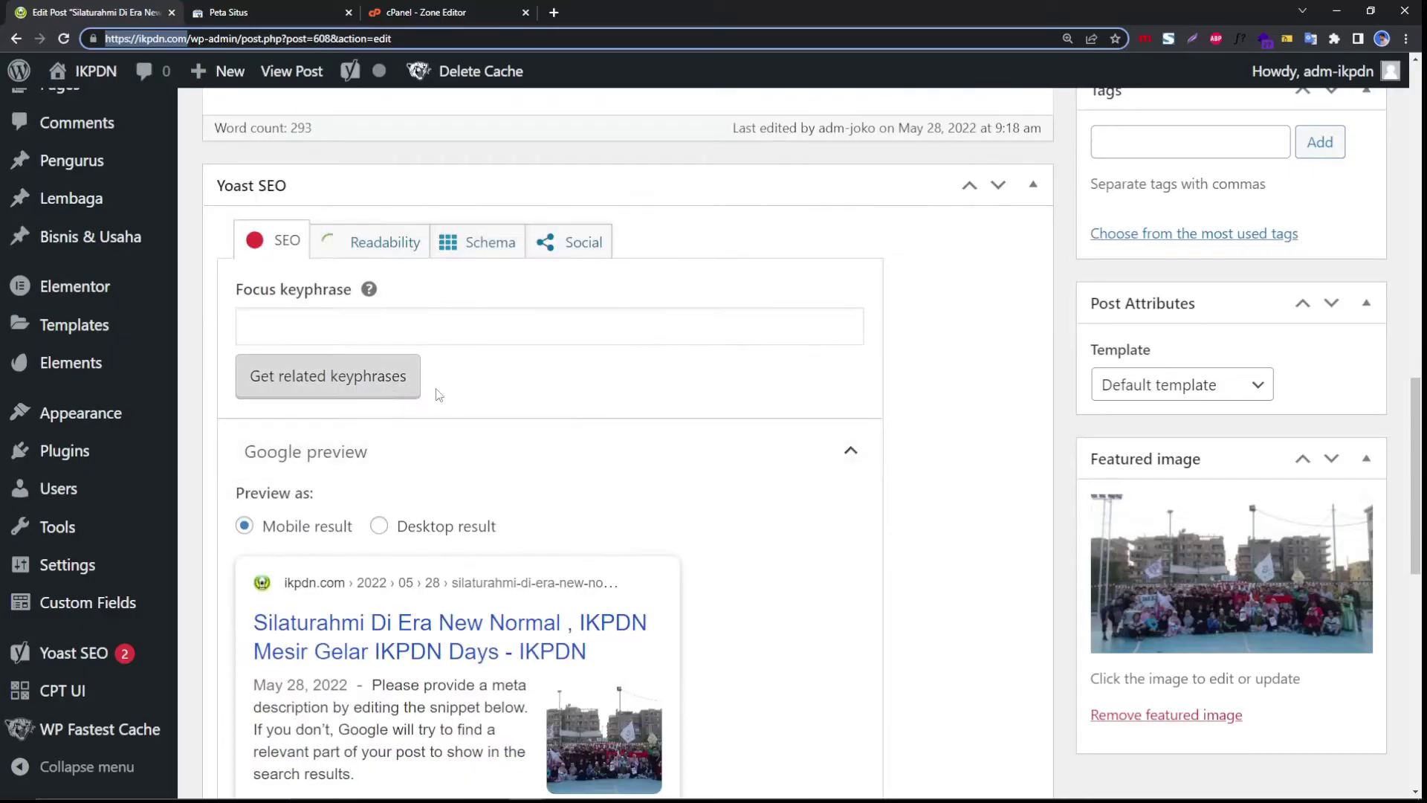
pyautogui.click(290, 333)
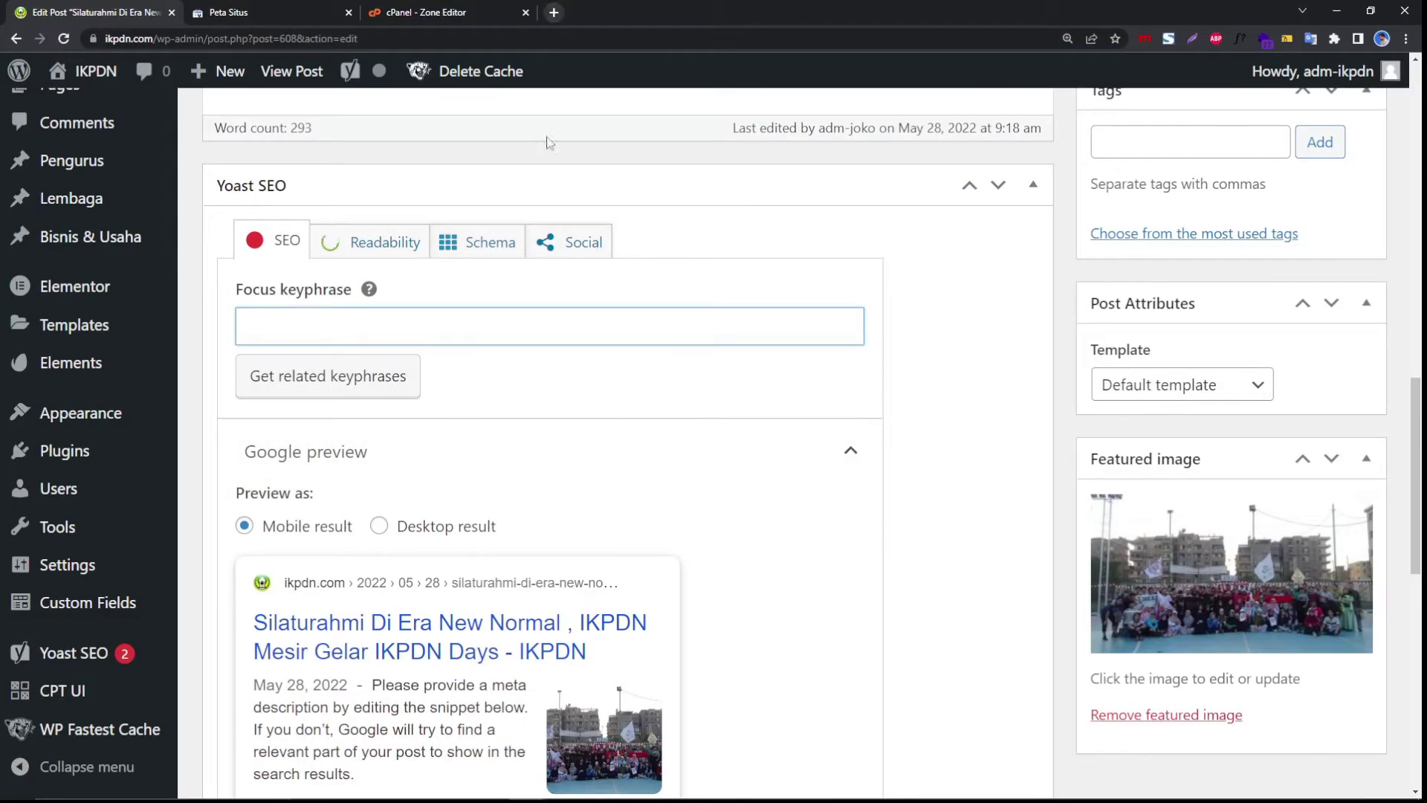
# Collapse the WordPress admin menu and return to the title area of the post.
pyautogui.scroll(15, 548, 142)
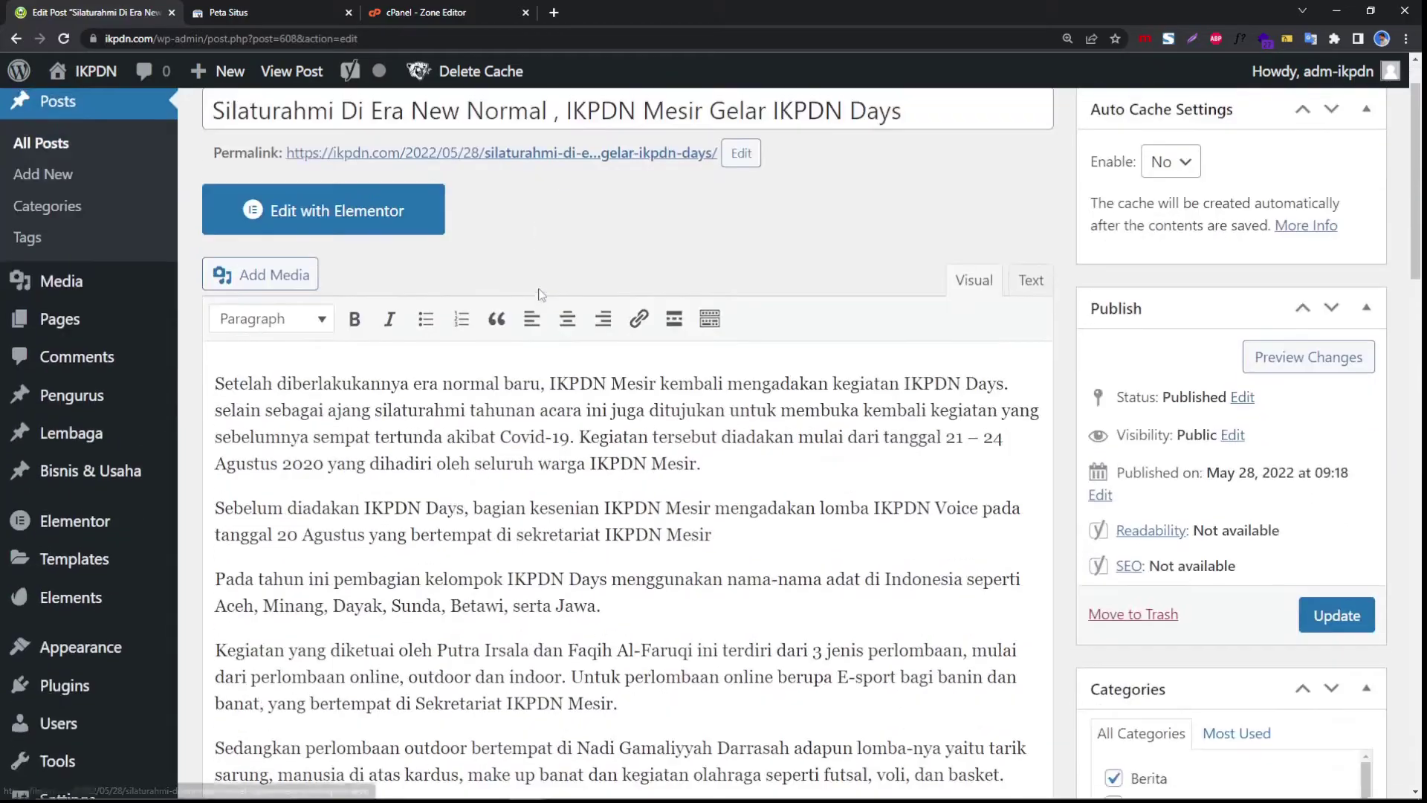
pyautogui.scroll(1, 111, 149)
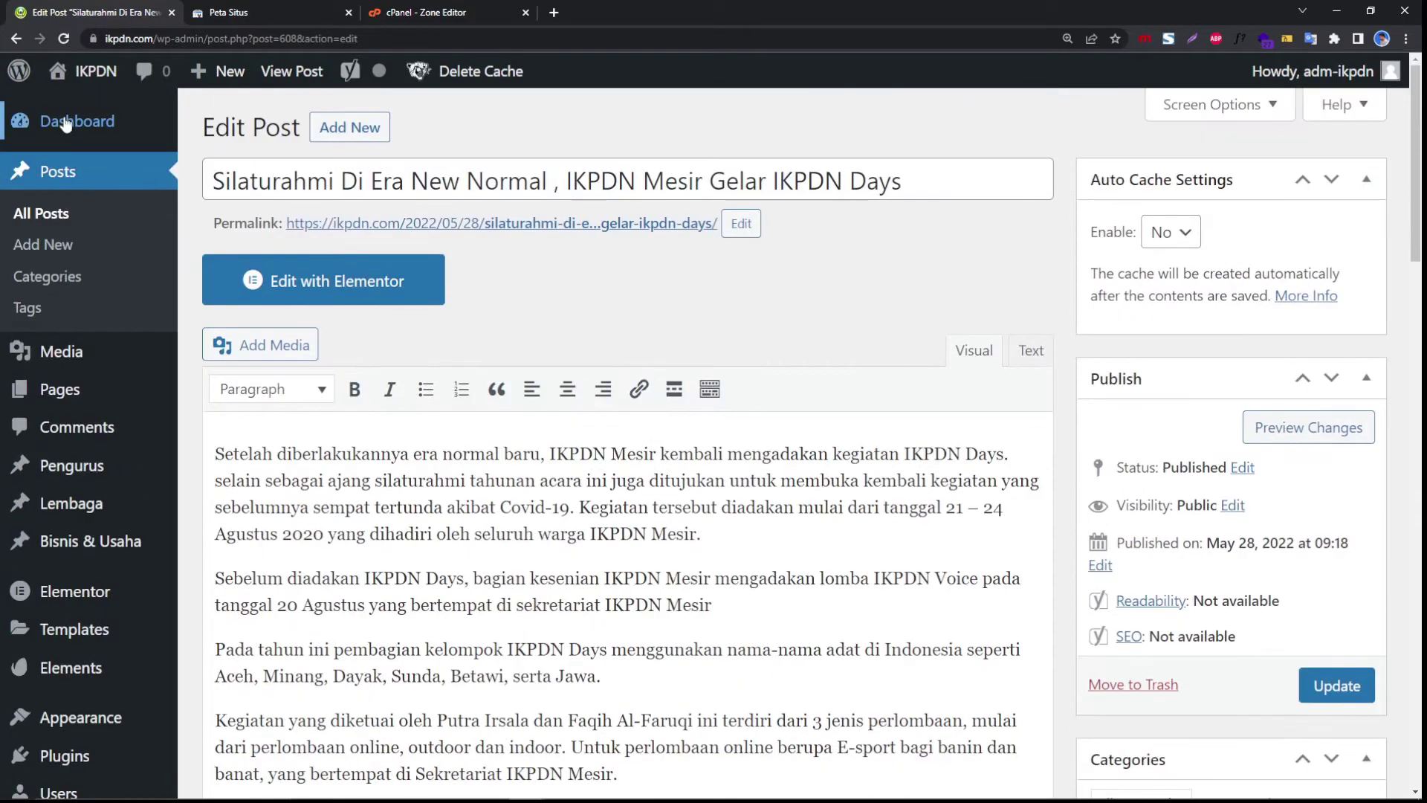
pyautogui.scroll(-8, 158, 729)
pyautogui.click(111, 766)
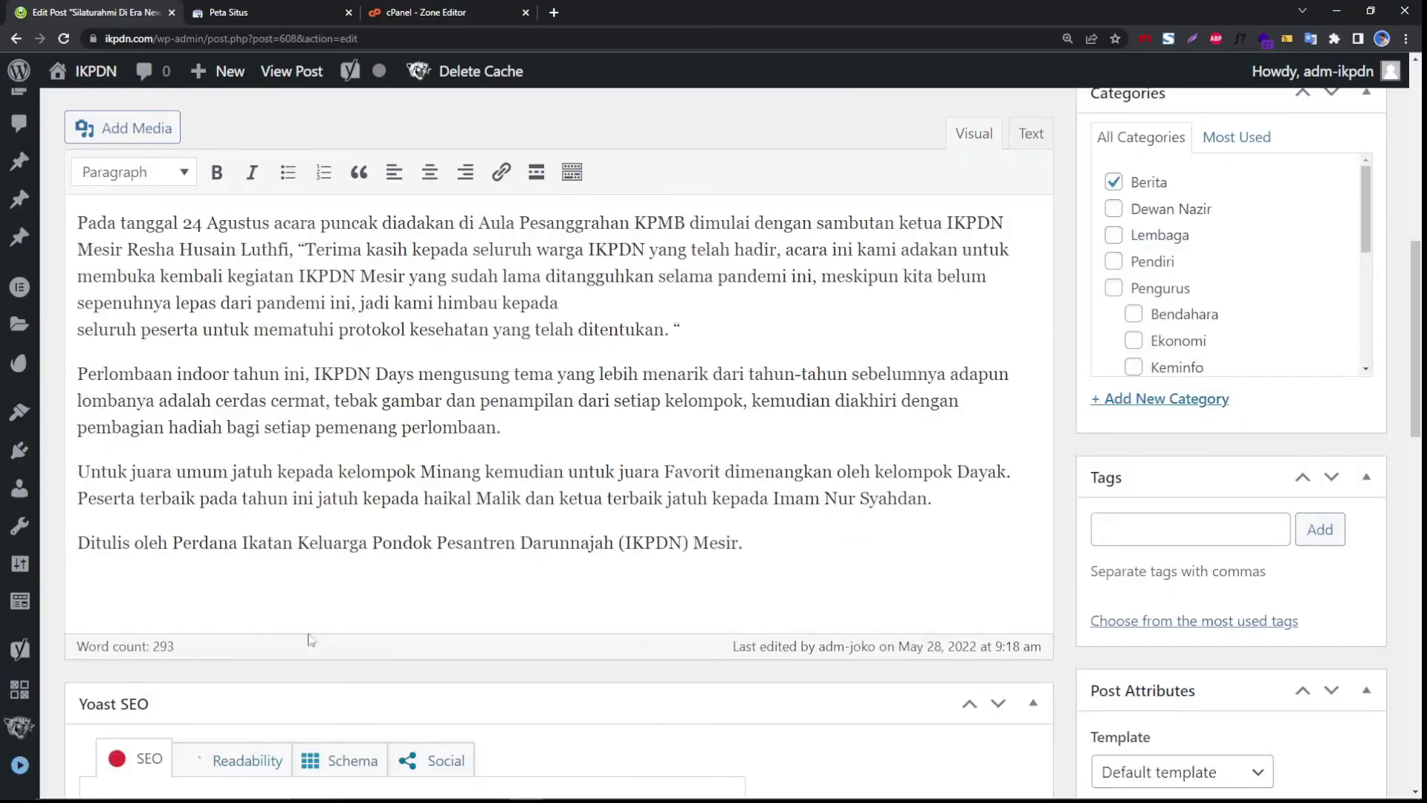
pyautogui.scroll(10, 396, 514)
pyautogui.scroll(-3, 415, 447)
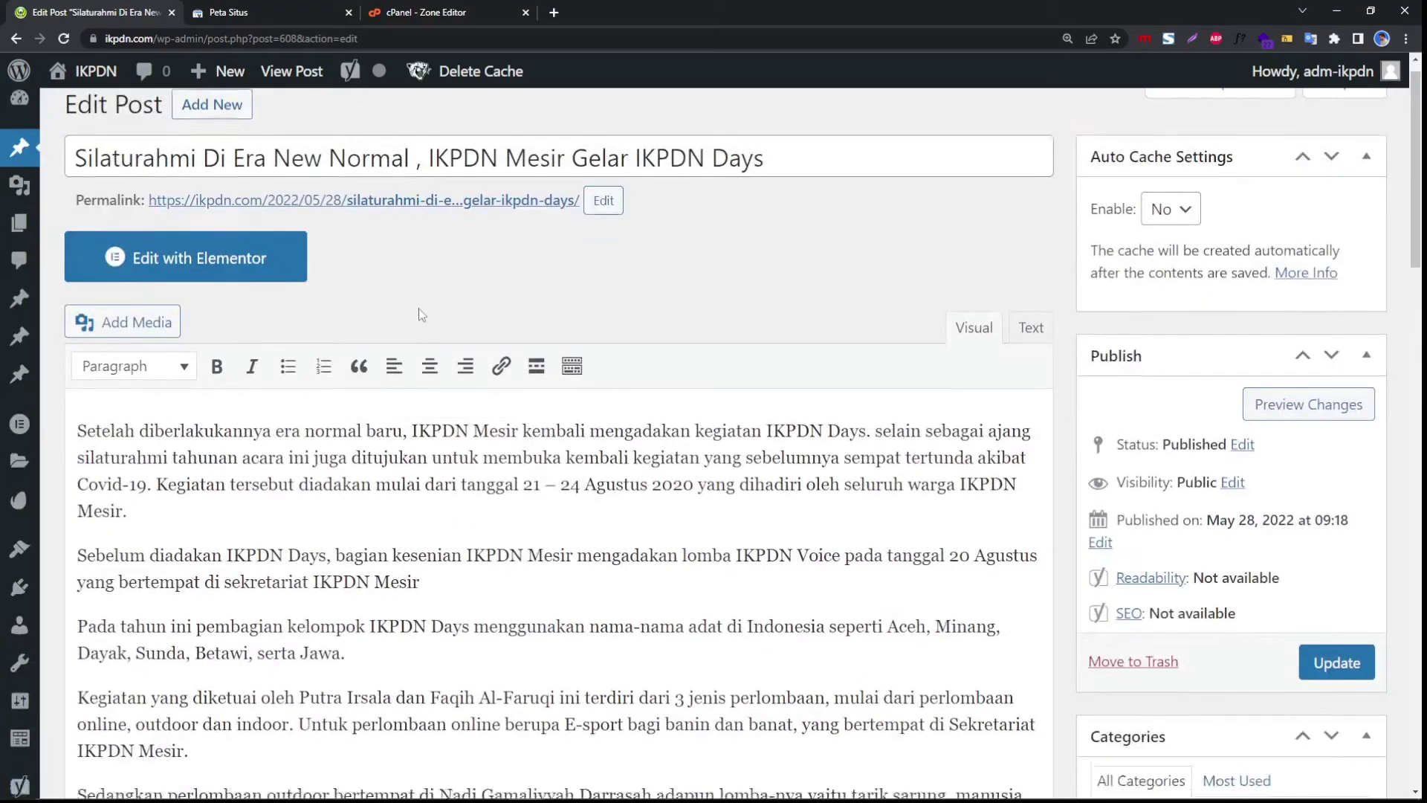
pyautogui.scroll(3, 344, 375)
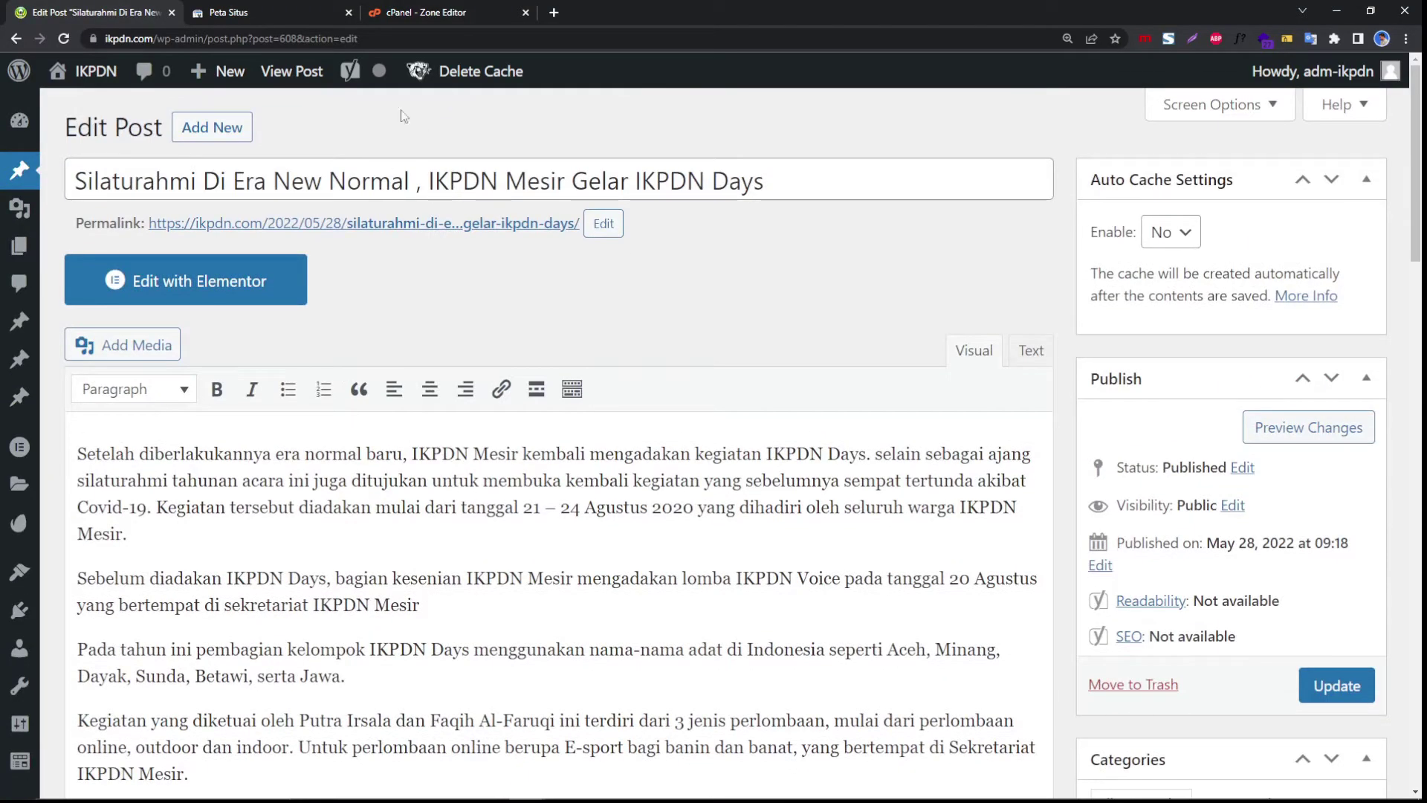
# Open a new browser tab showing the Google search page.
pyautogui.click(553, 12)
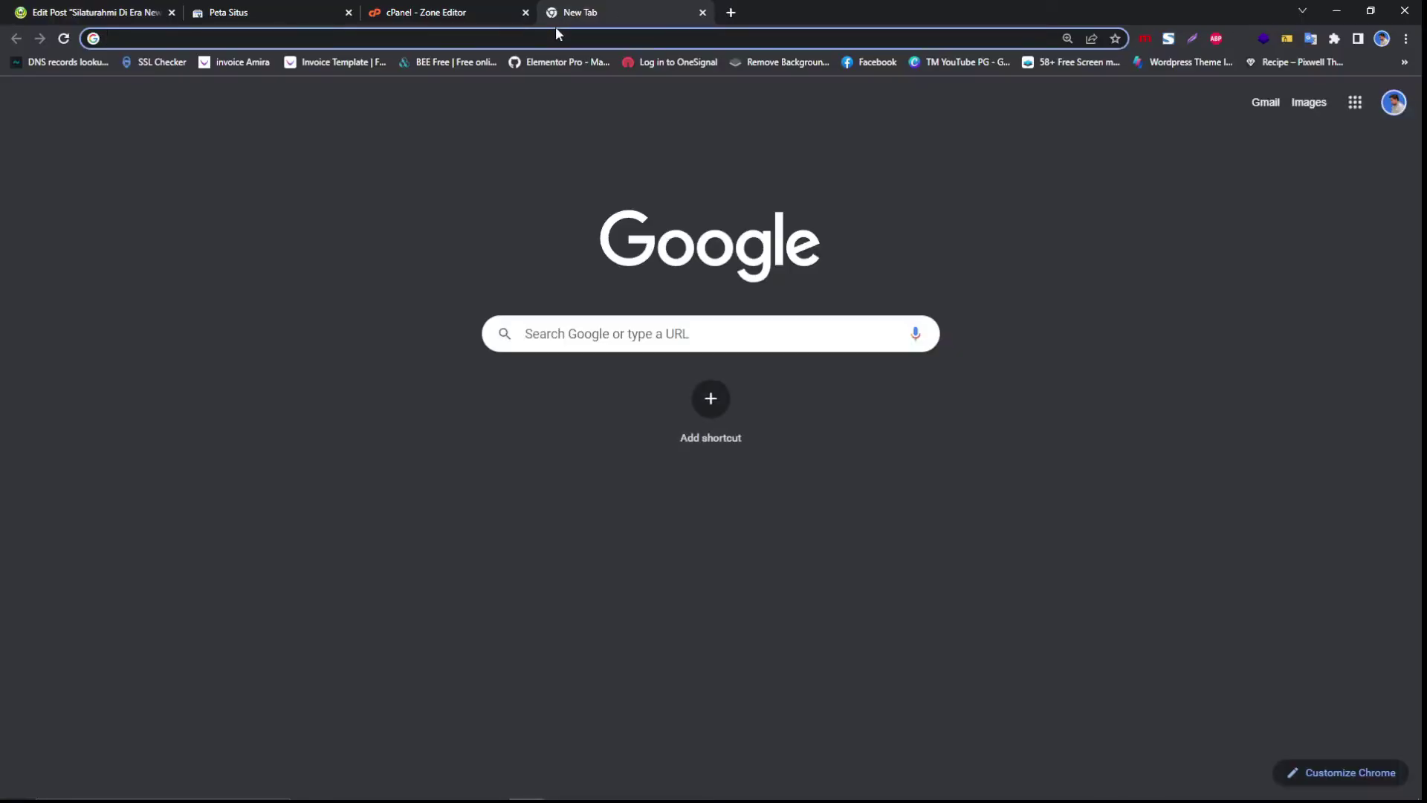
pyautogui.click(582, 327)
pyautogui.click(658, 265)
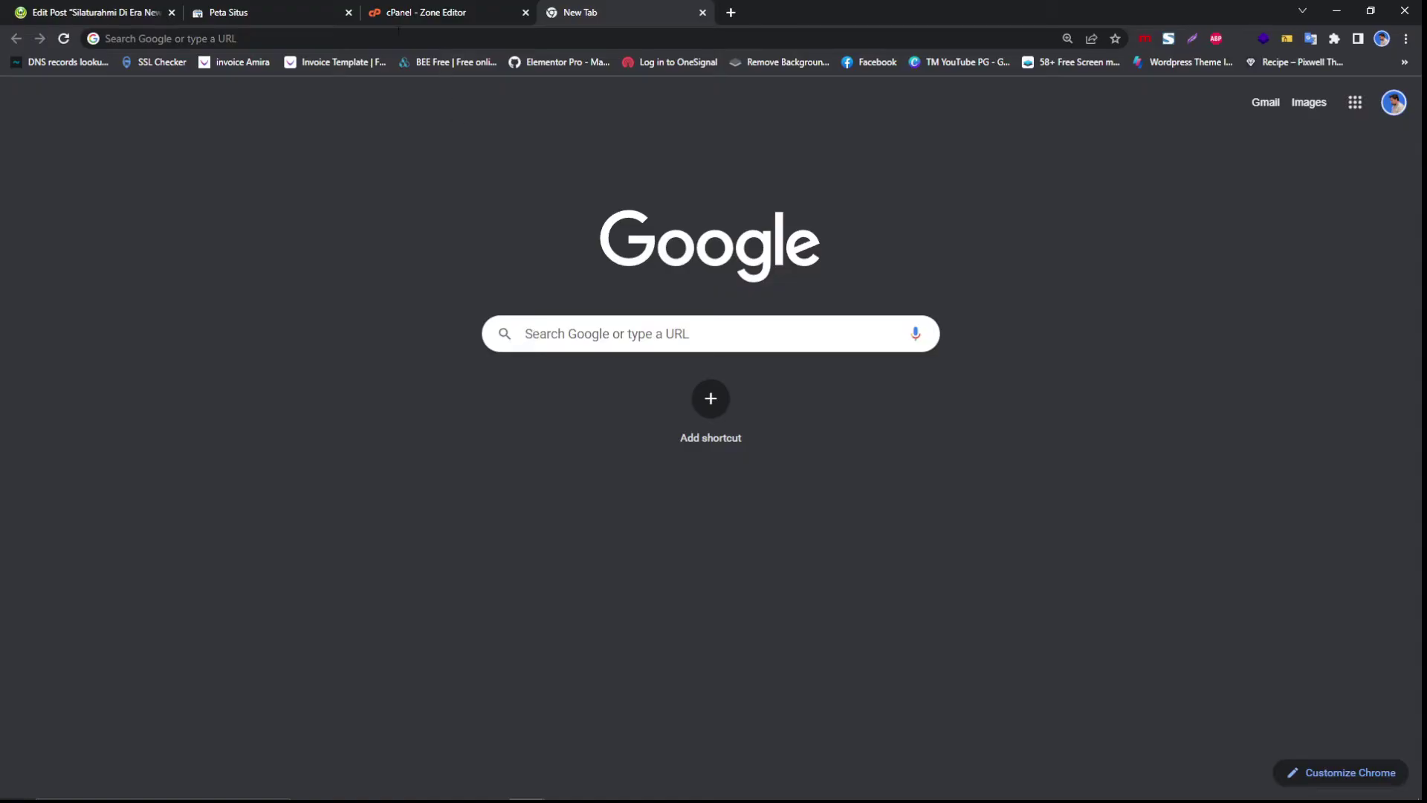
# Return to the post and copy the word "Silaturahmi" from its title into Yoast's focus keyphrase.
pyautogui.click(144, 18)
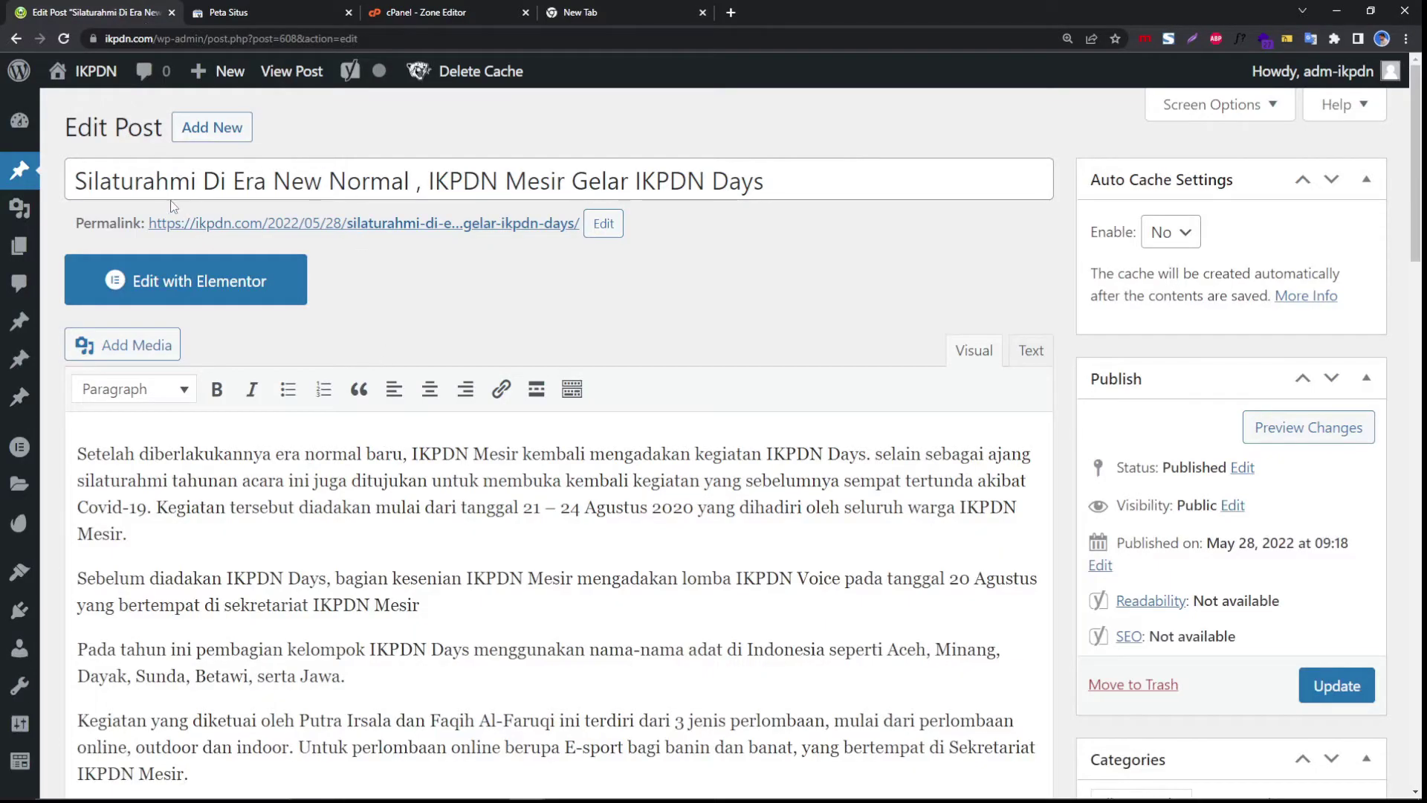
pyautogui.doubleClick(159, 184)
pyautogui.hotkey('ctrl', 'c')
pyautogui.scroll(-15, 159, 184)
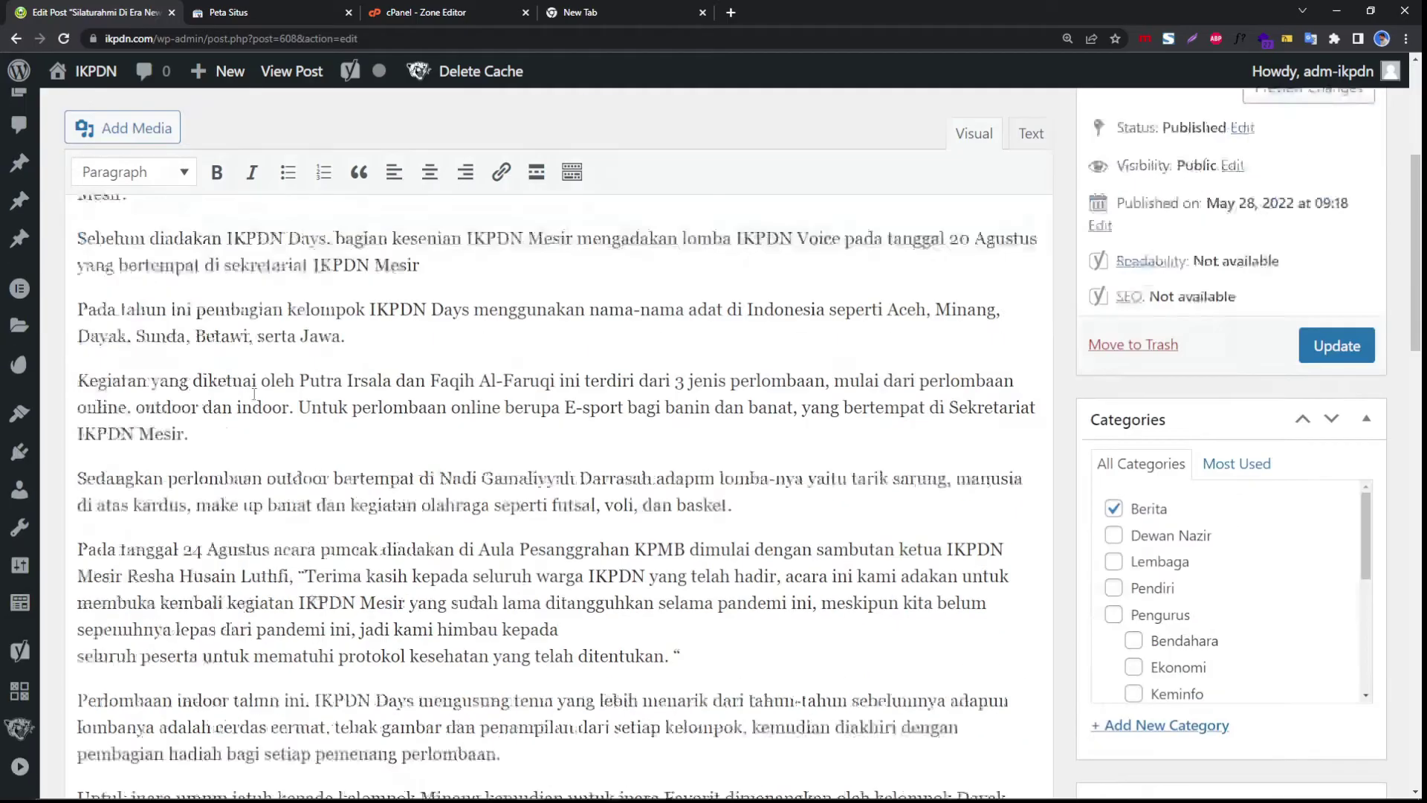
pyautogui.click(177, 255)
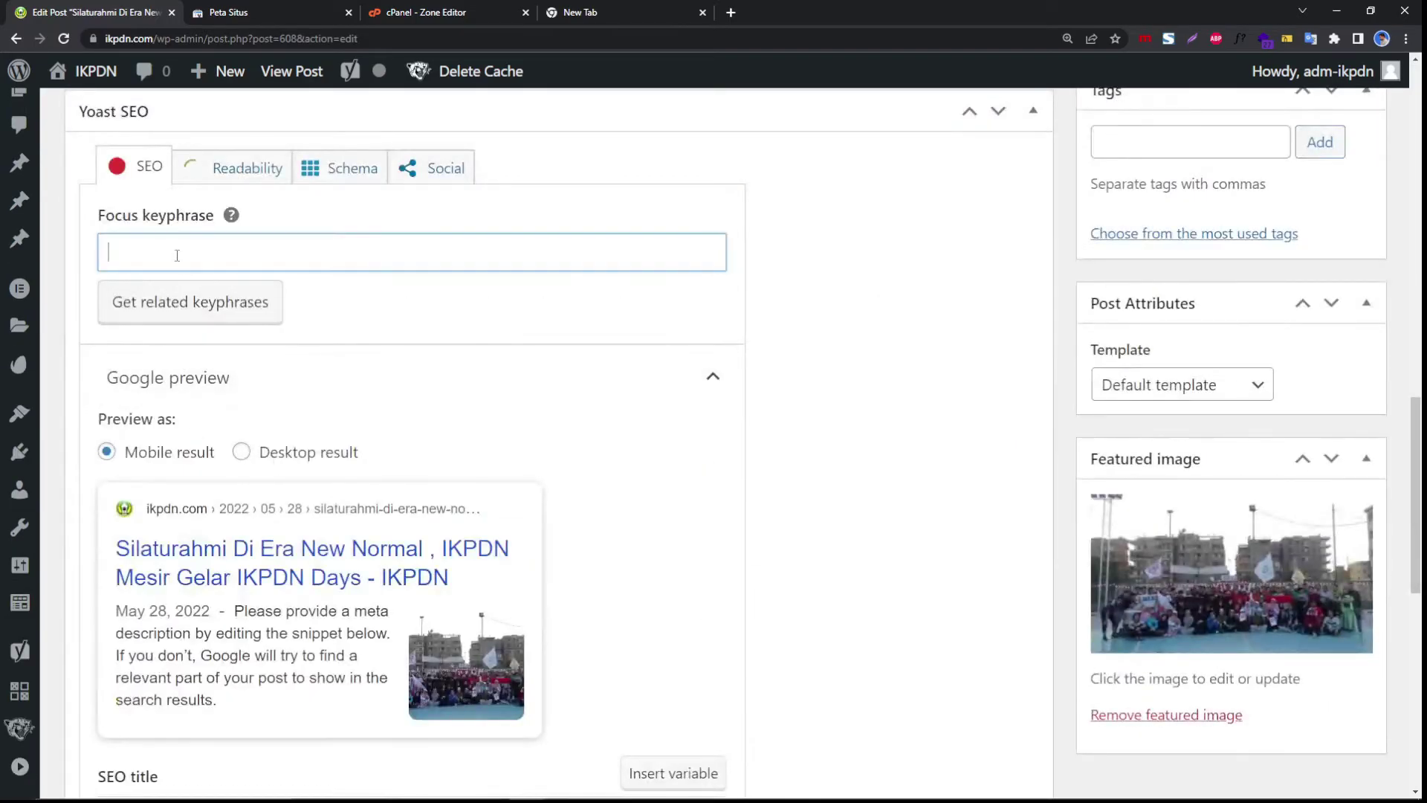
pyautogui.hotkey('ctrl', 'v')
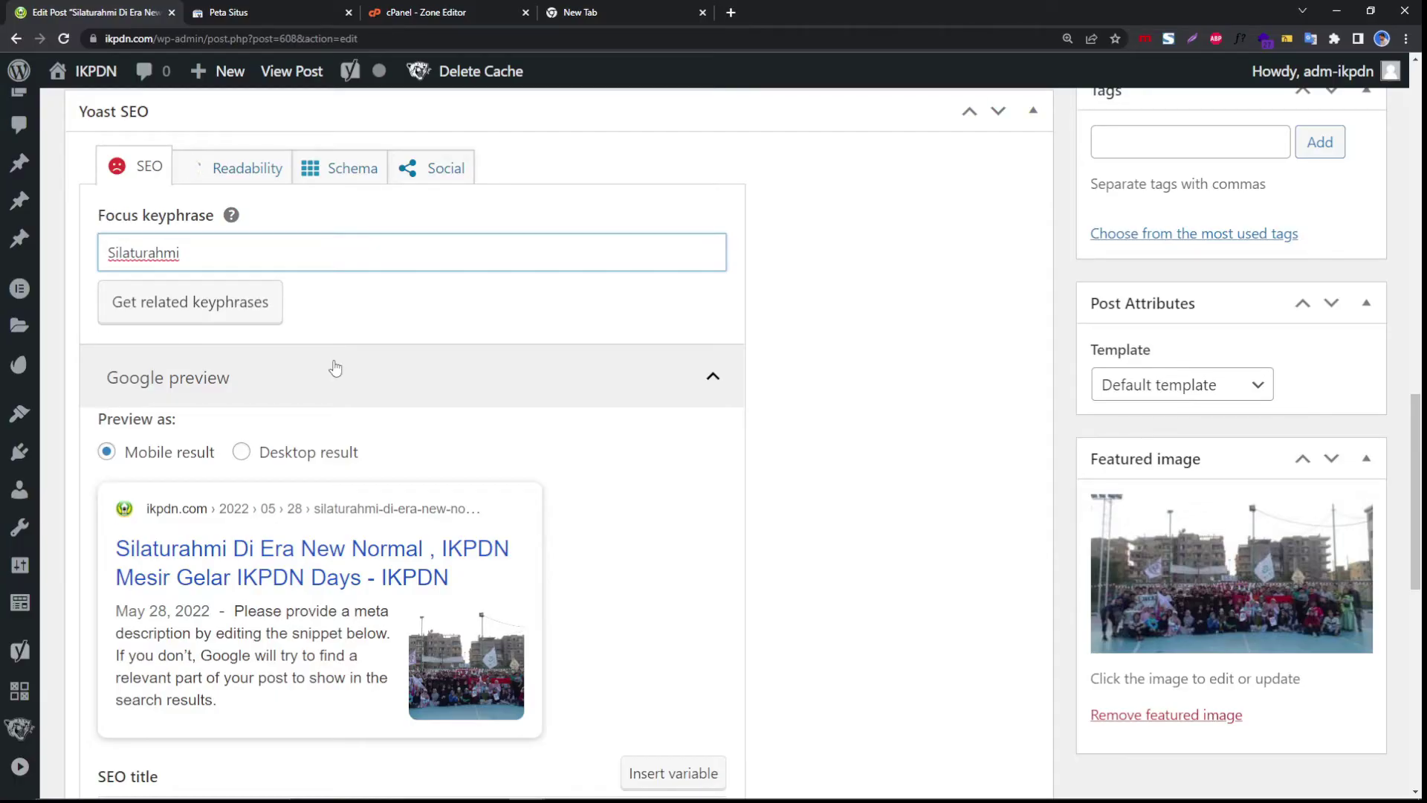
# View the post's Google preview as a desktop result and switch it back to the mobile result.
pyautogui.scroll(-2, 310, 346)
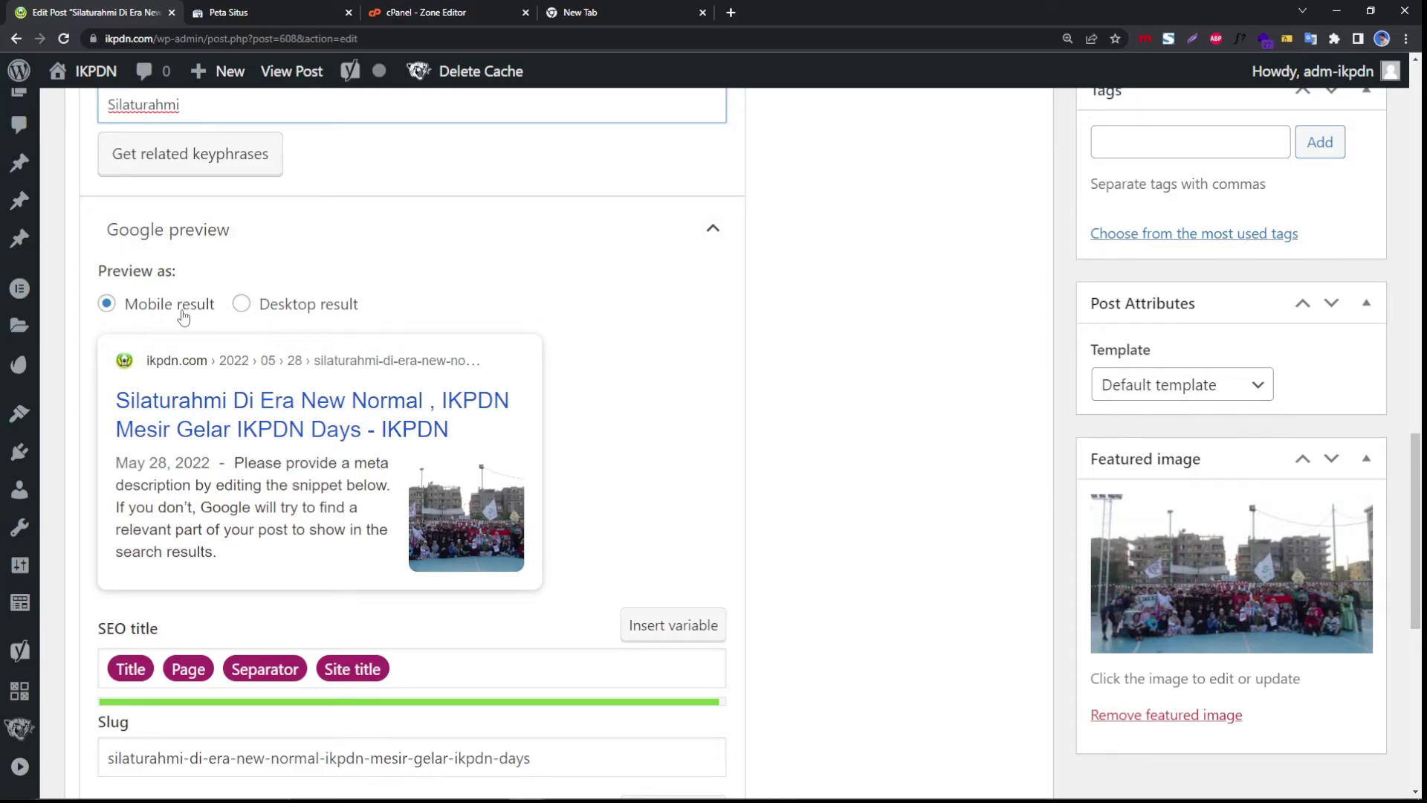
pyautogui.click(241, 304)
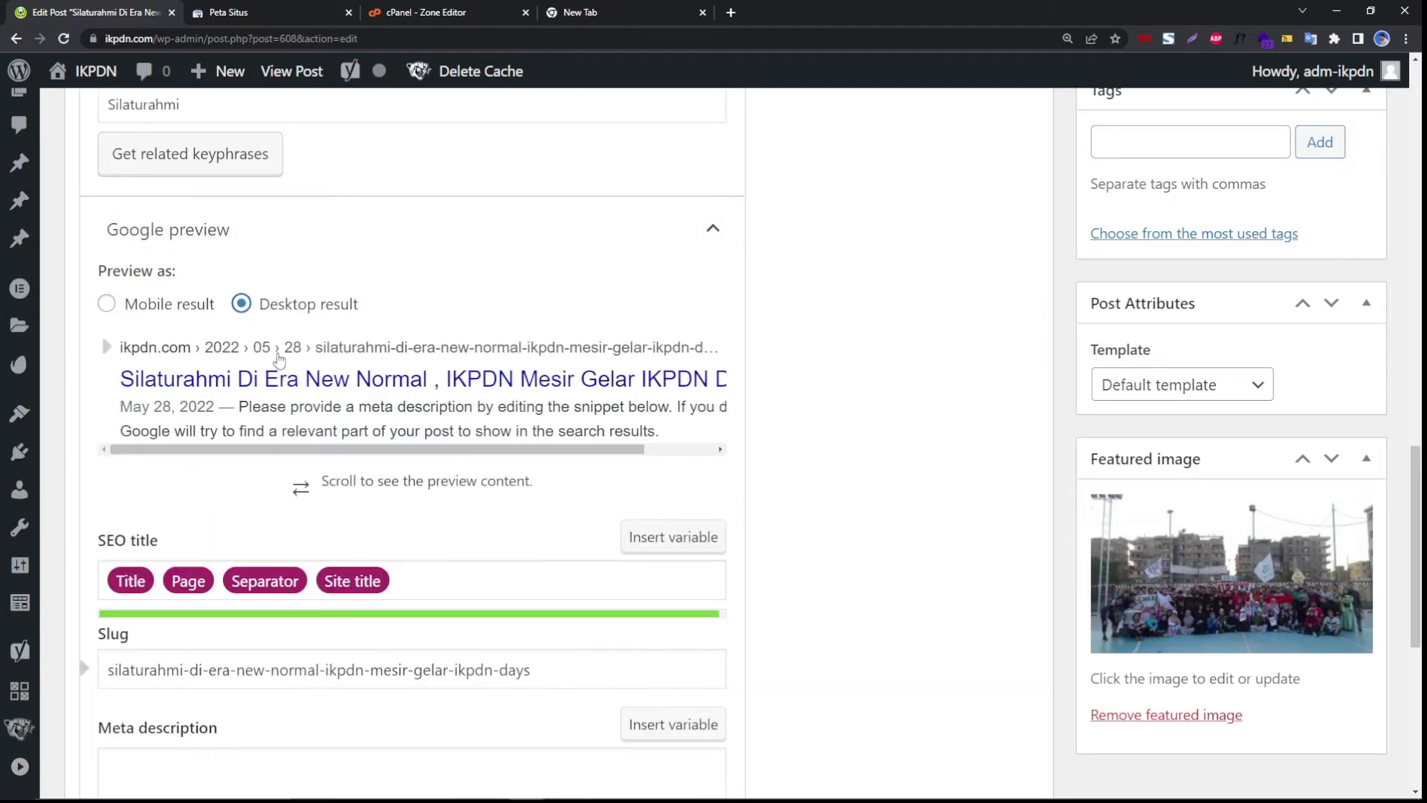
pyautogui.click(163, 306)
pyautogui.scroll(-5, 246, 371)
pyautogui.scroll(5, 260, 429)
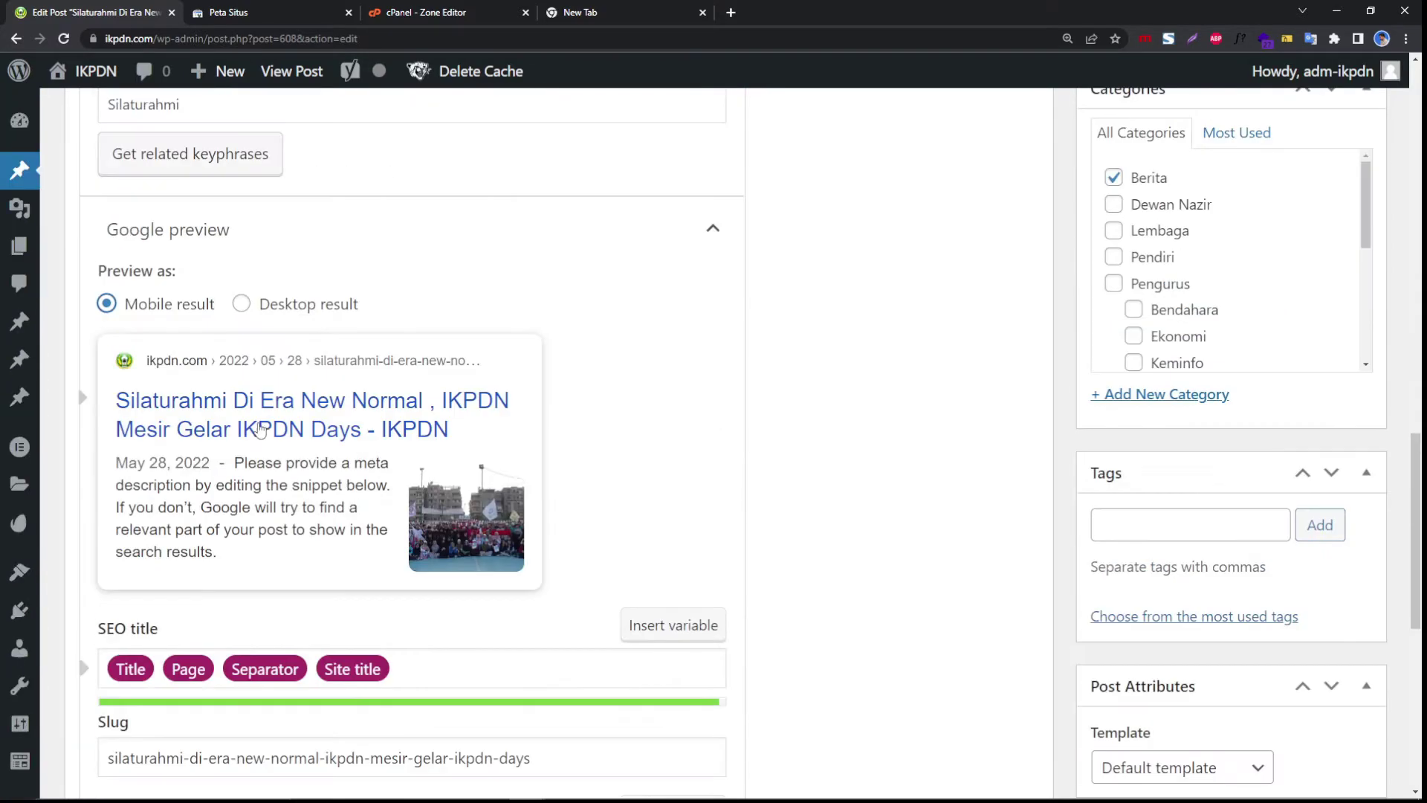
# Examine the post content together with Yoast's Google preview, SEO title, slug, meta description and SEO analysis sections.
pyautogui.scroll(10, 260, 429)
pyautogui.scroll(-12, 319, 456)
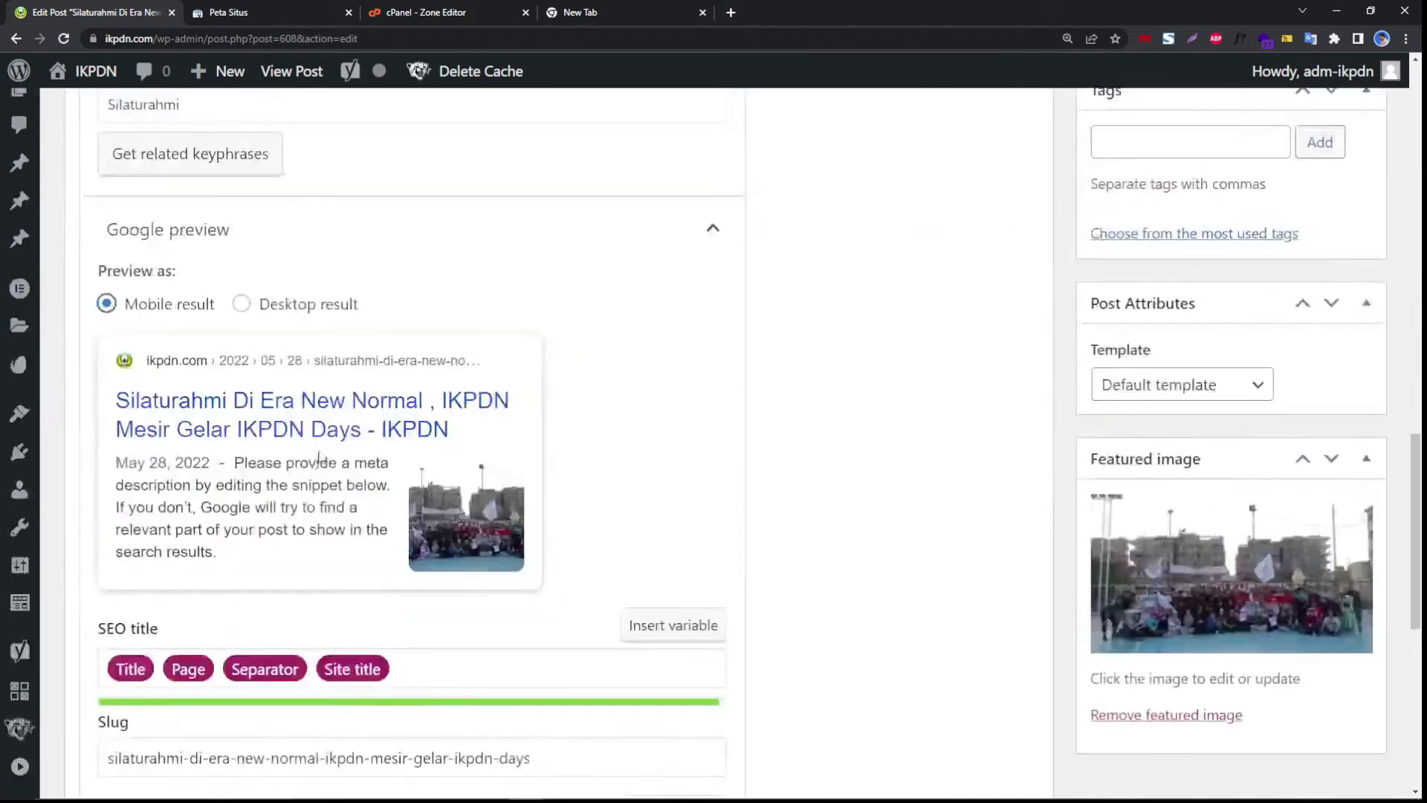
pyautogui.scroll(-8, 318, 456)
pyautogui.scroll(3, 321, 455)
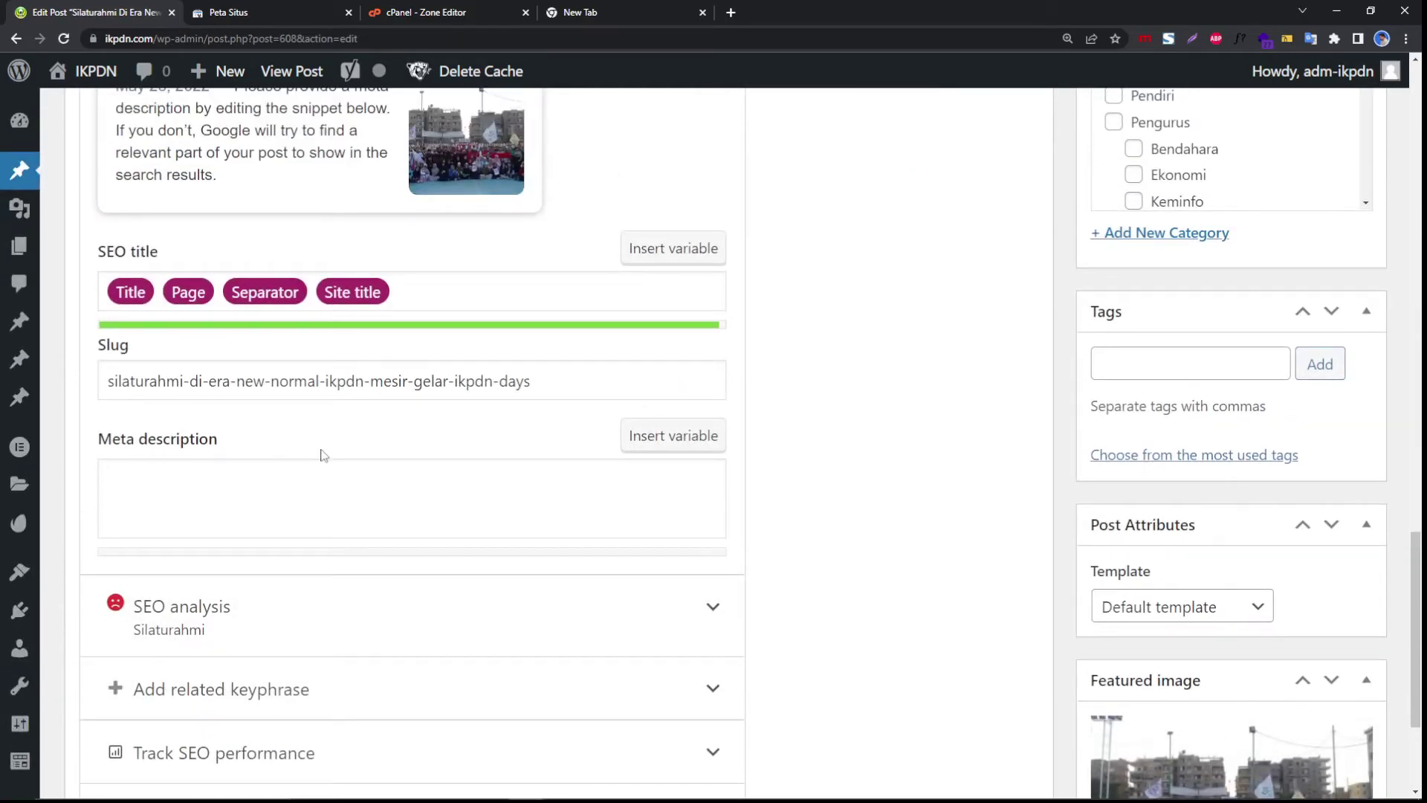
pyautogui.scroll(3, 424, 424)
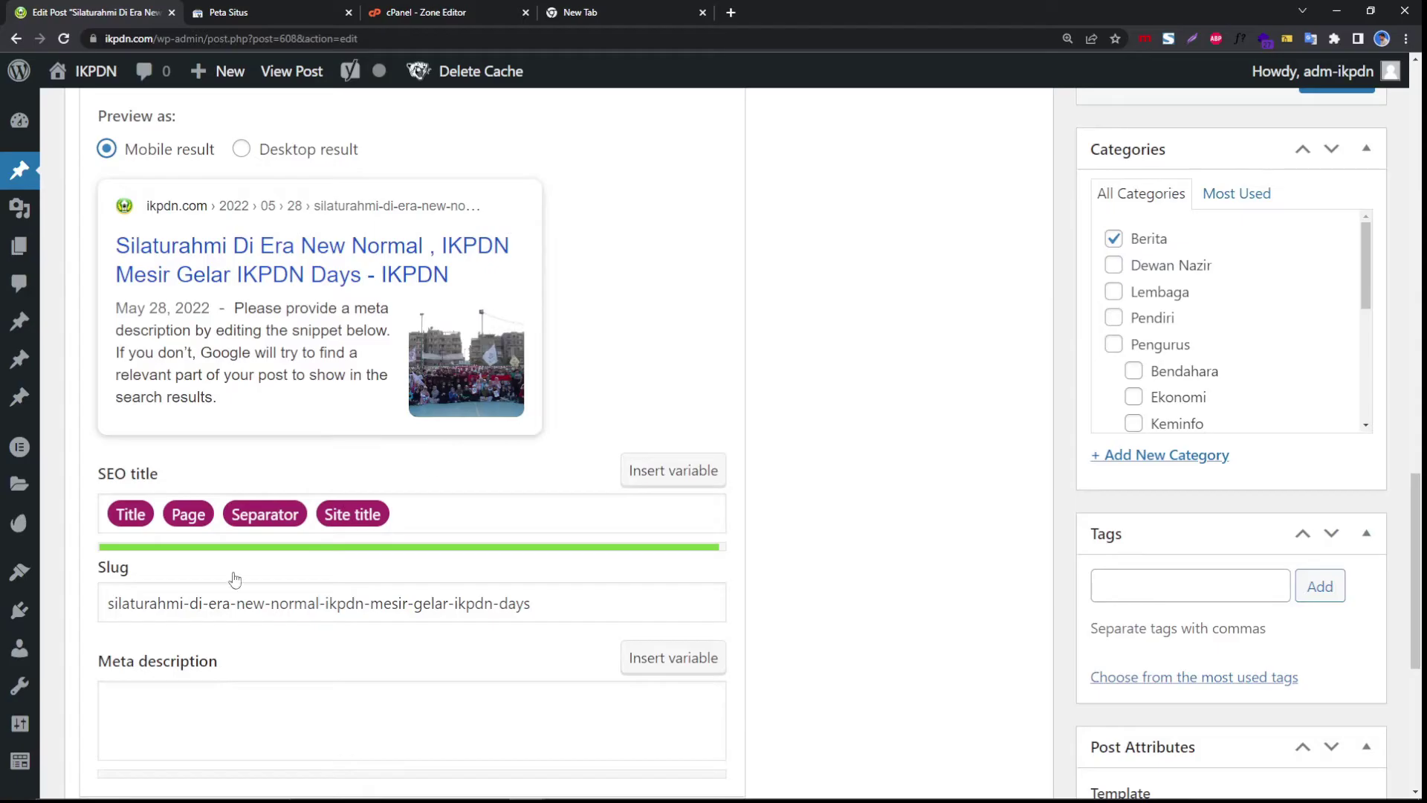
pyautogui.scroll(12, 205, 599)
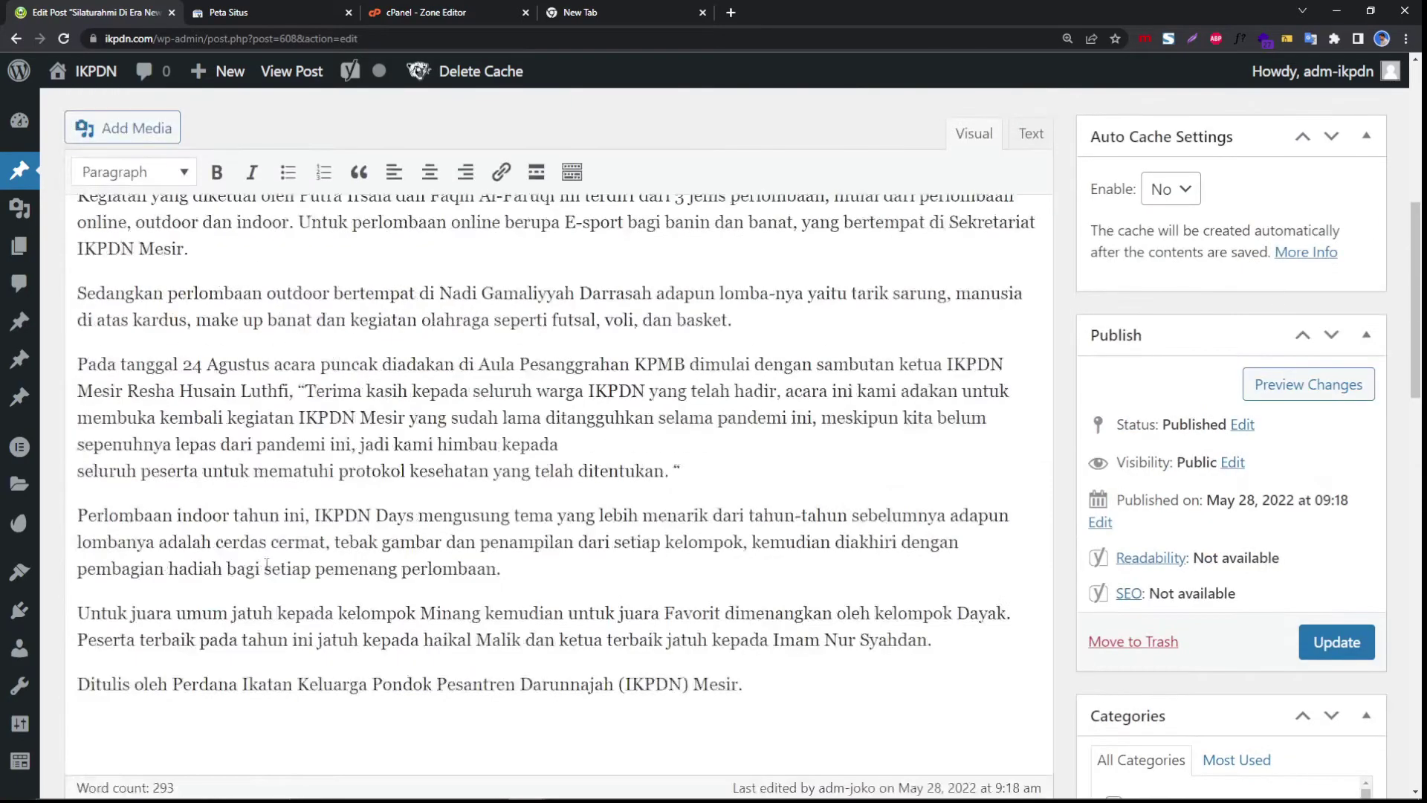
pyautogui.scroll(-15, 162, 215)
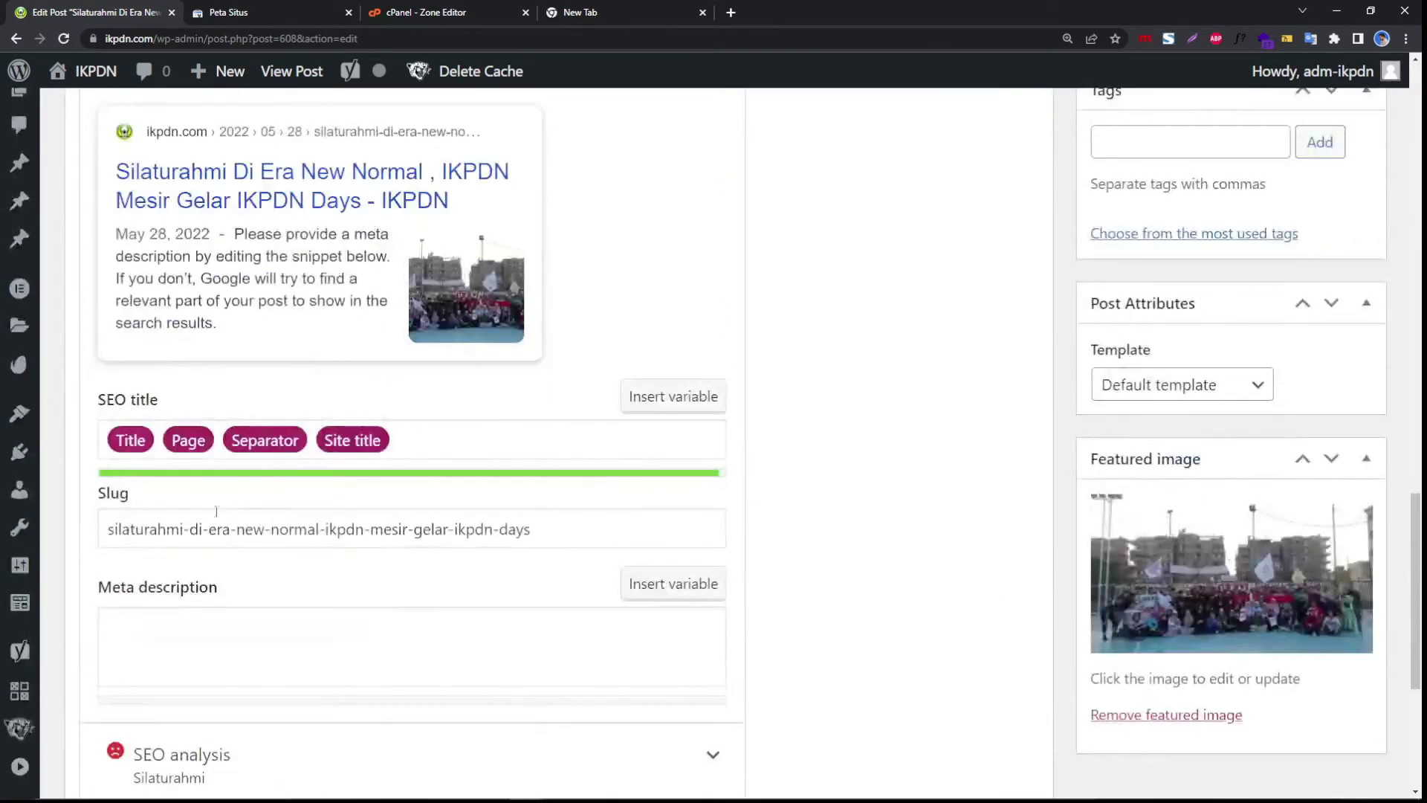
pyautogui.scroll(-5, 302, 455)
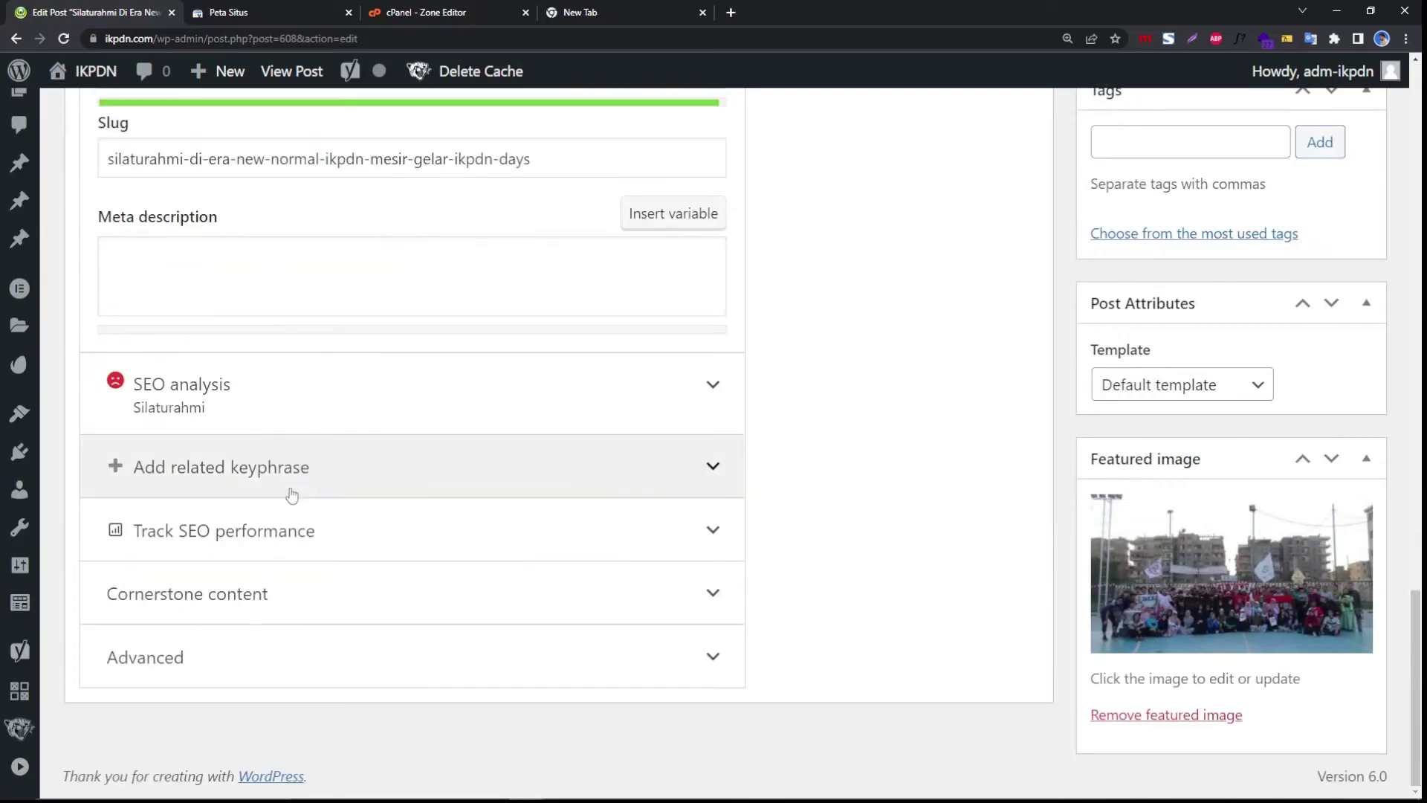
pyautogui.scroll(6, 296, 494)
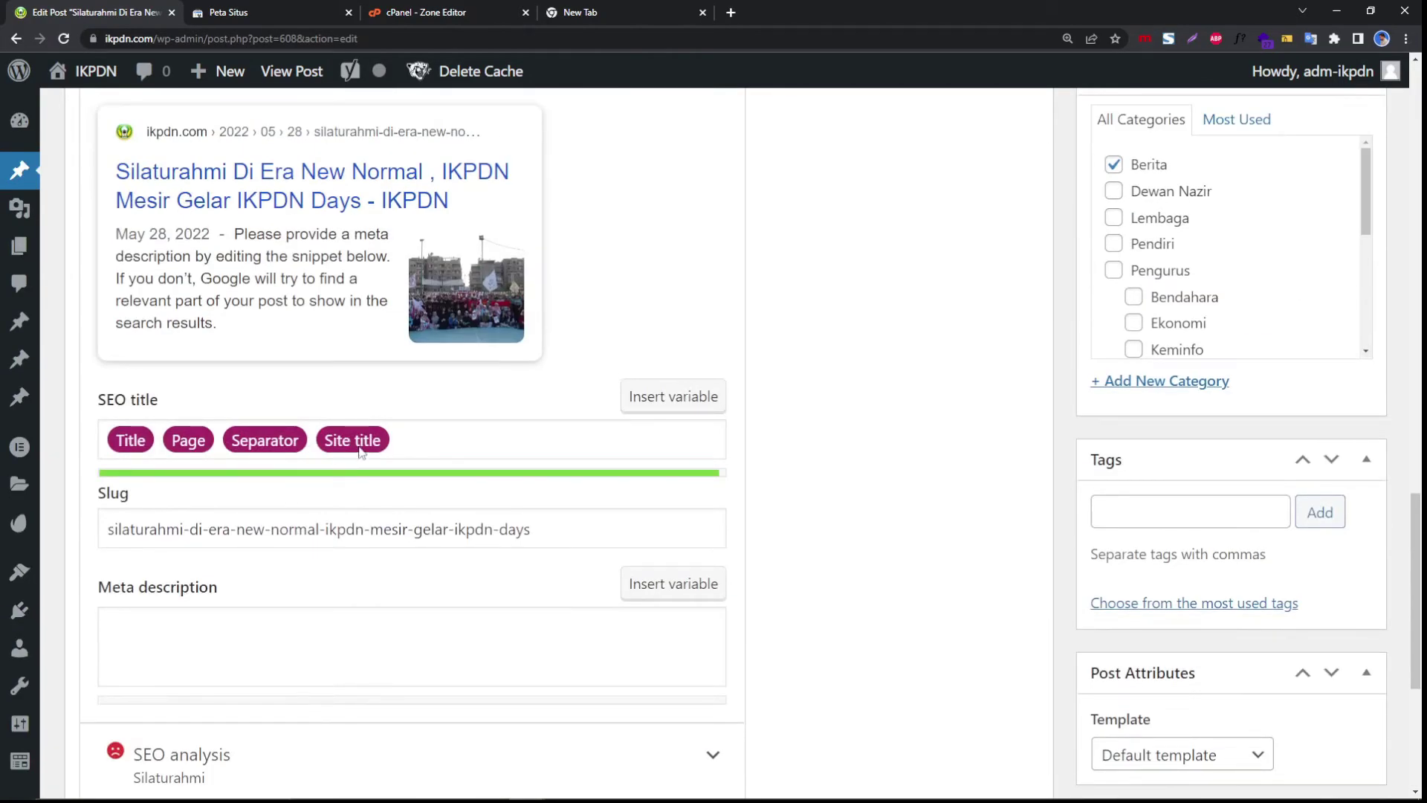
# Try clearing all variables from the post's SEO title, and undo the deletion.
pyautogui.click(417, 438)
pyautogui.press('BackSpace')
pyautogui.press('BackSpace')
pyautogui.press('BackSpace')
pyautogui.press('BackSpace')
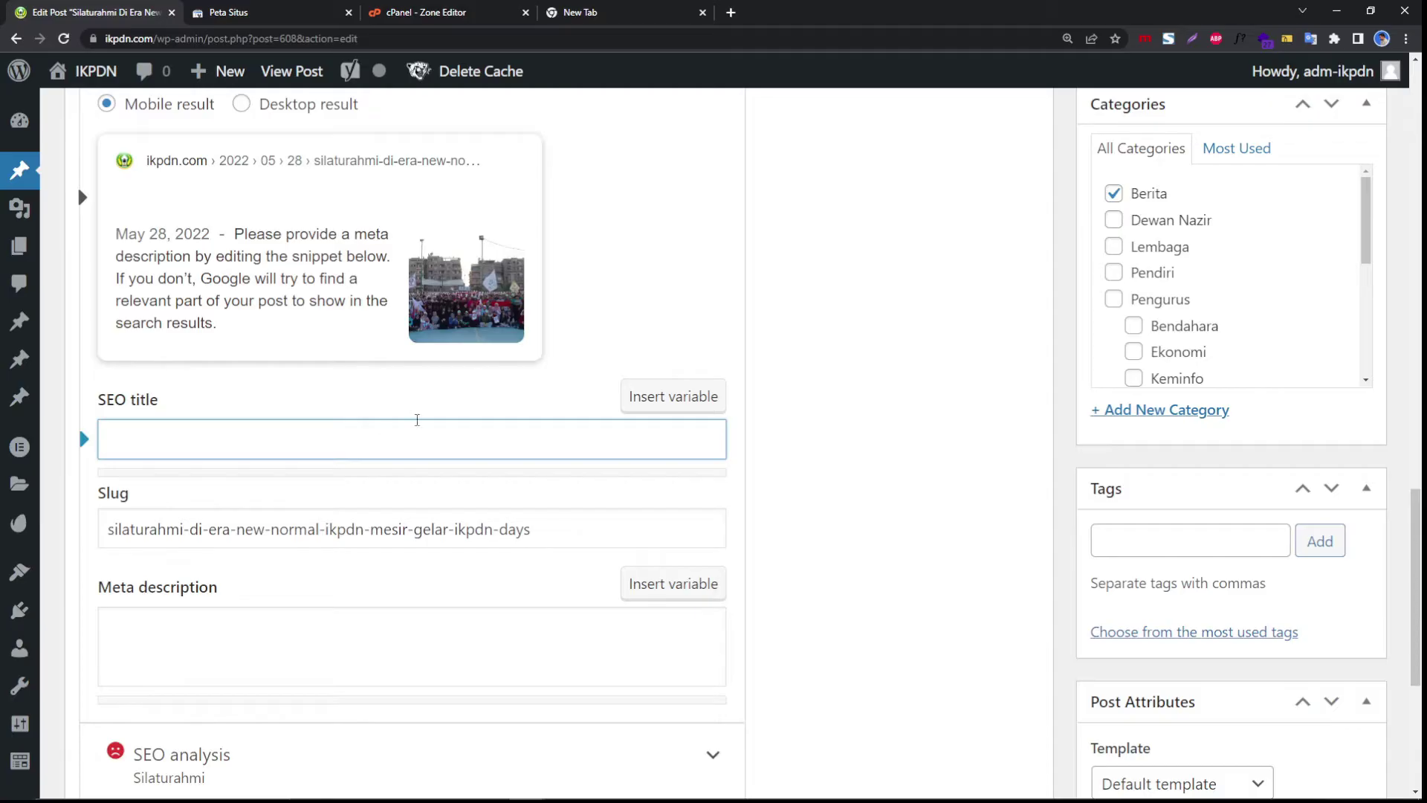
pyautogui.scroll(5, 417, 419)
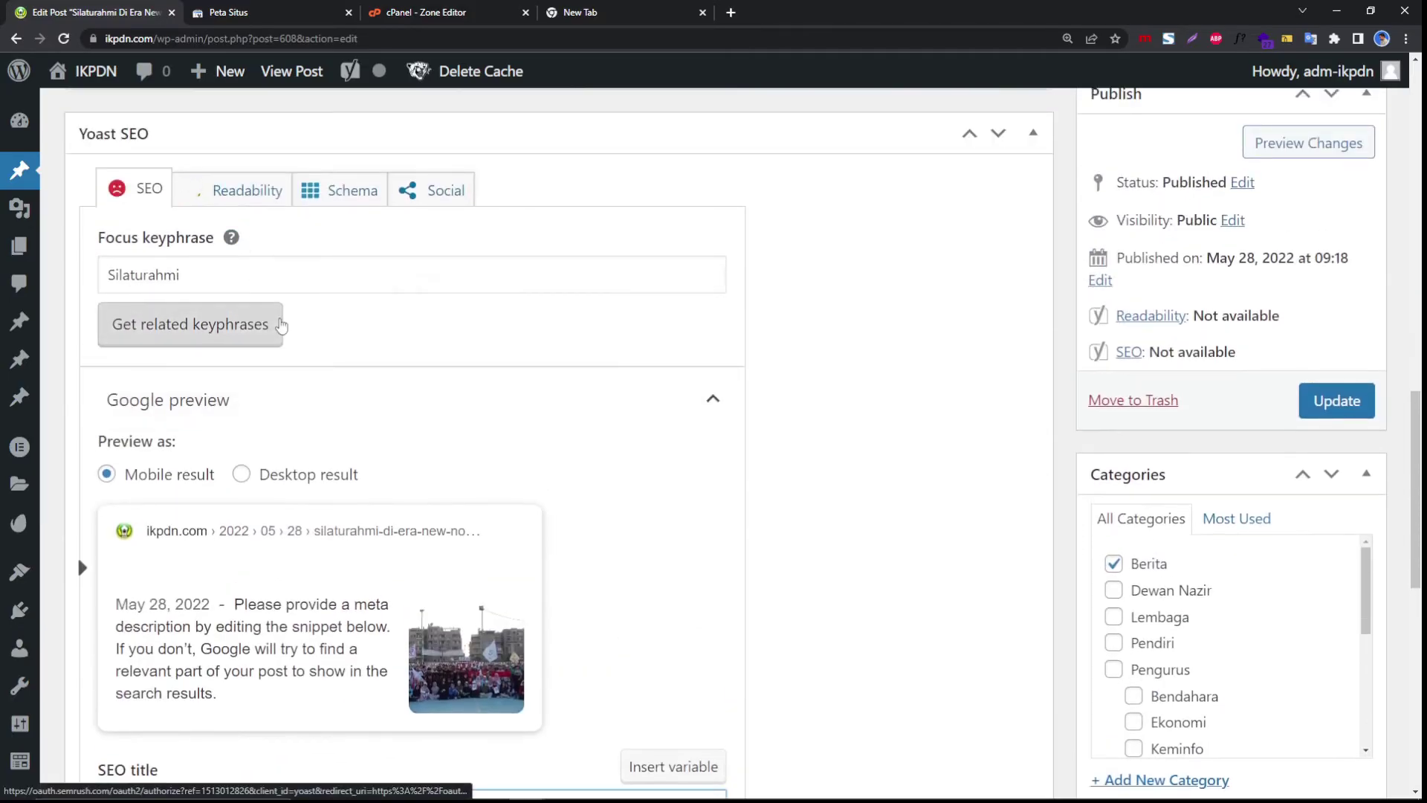
pyautogui.scroll(-8, 286, 408)
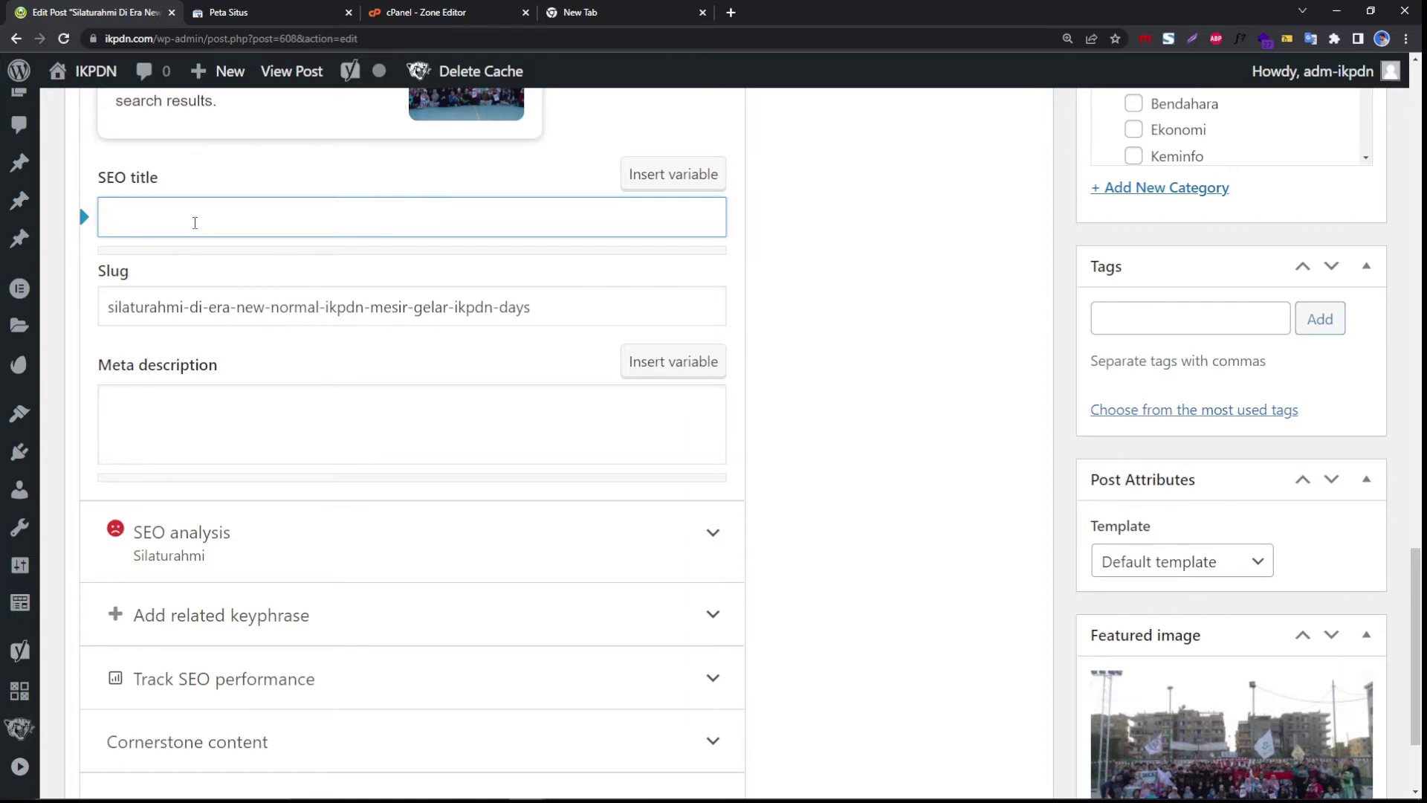
pyautogui.hotkey('ctrl', 'z')
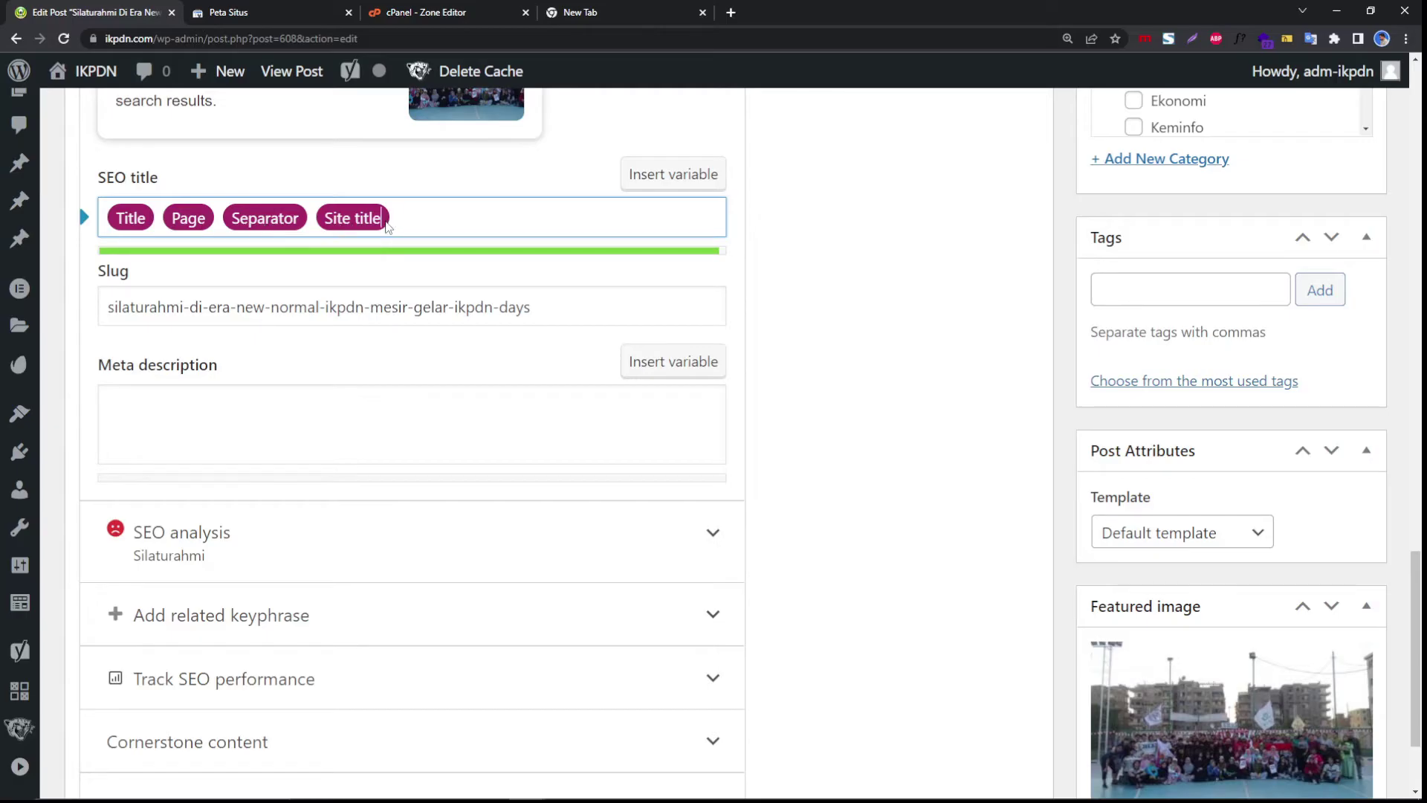
# Remove the Site title and Separator variables from the SEO title and check the title in the Google preview.
pyautogui.press('BackSpace')
pyautogui.press('BackSpace')
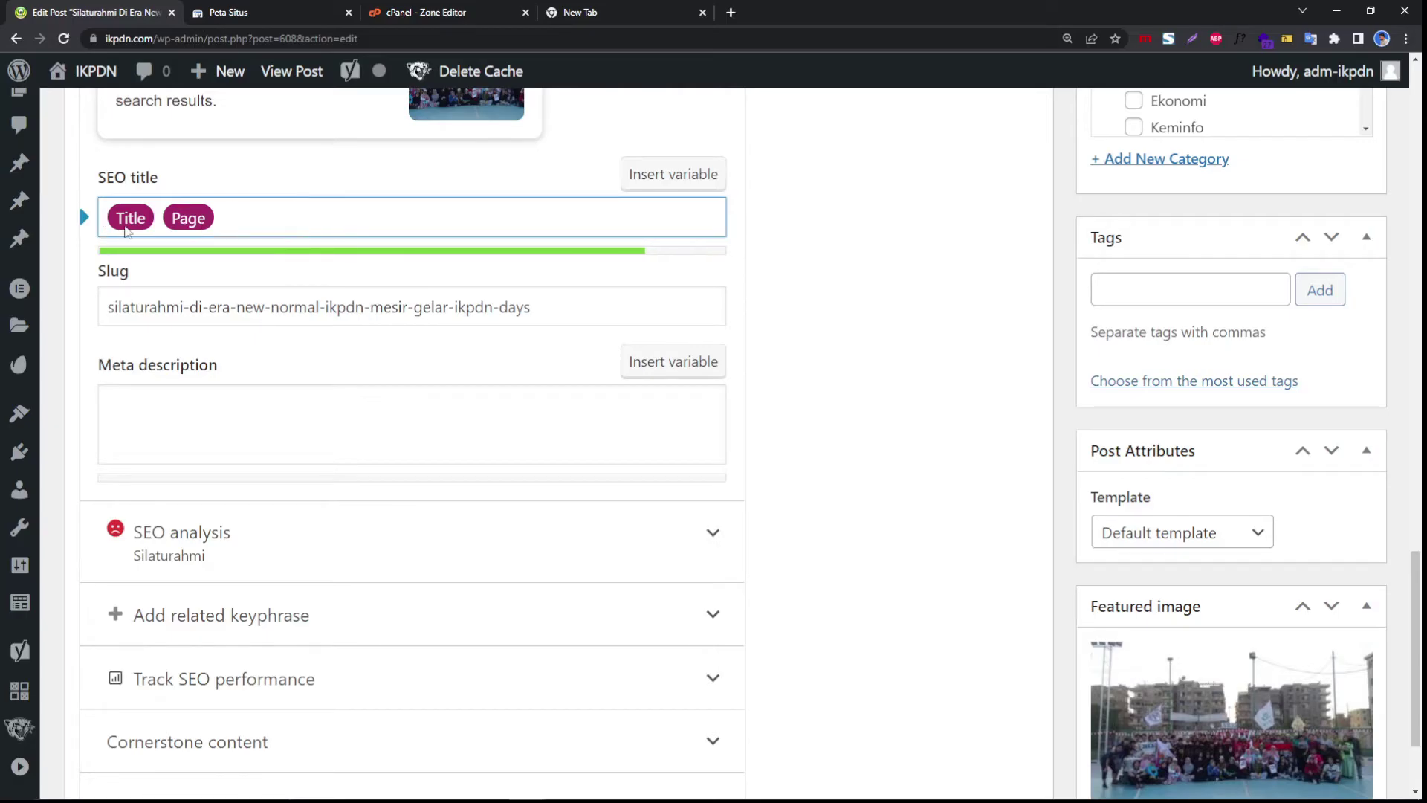
pyautogui.scroll(4, 300, 266)
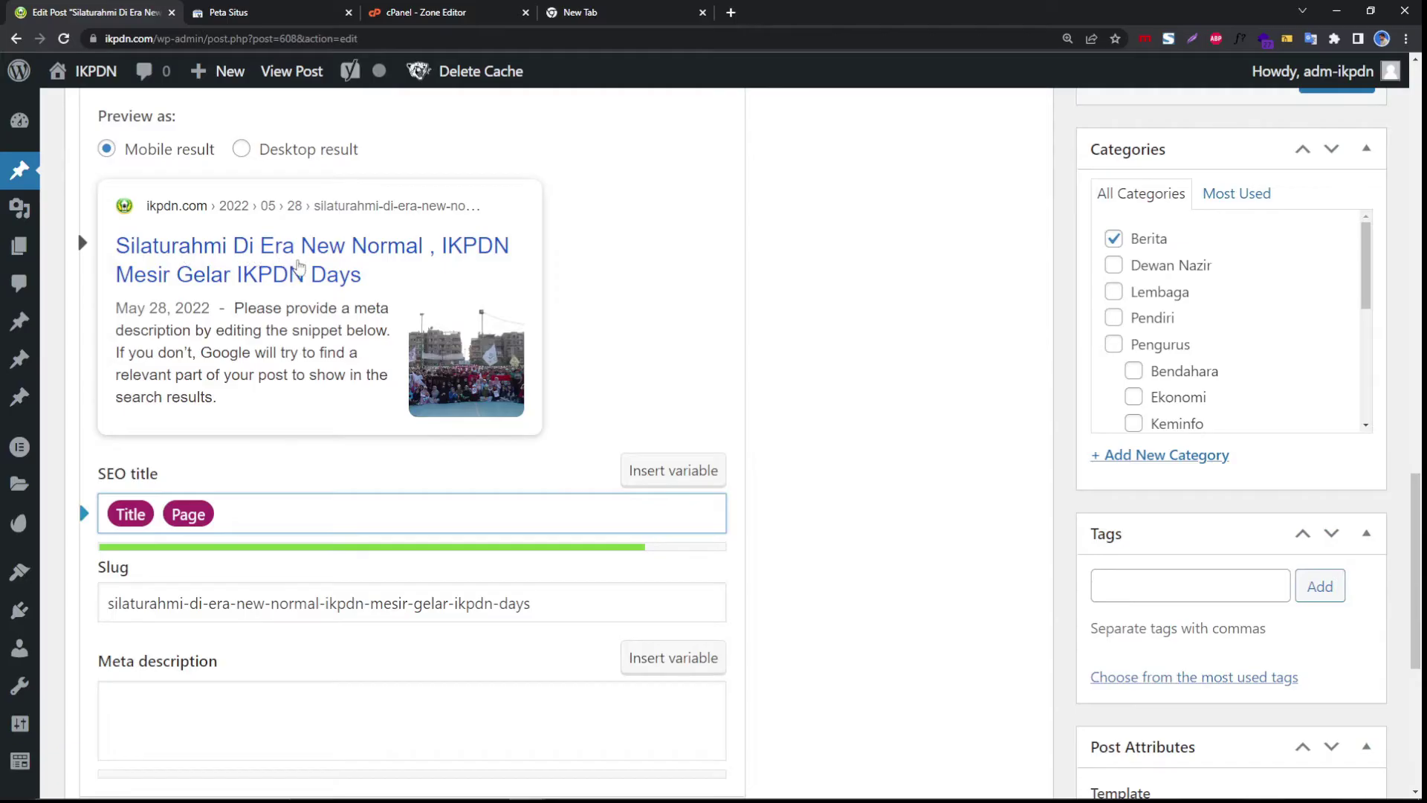
pyautogui.scroll(-4, 300, 266)
pyautogui.scroll(14, 278, 330)
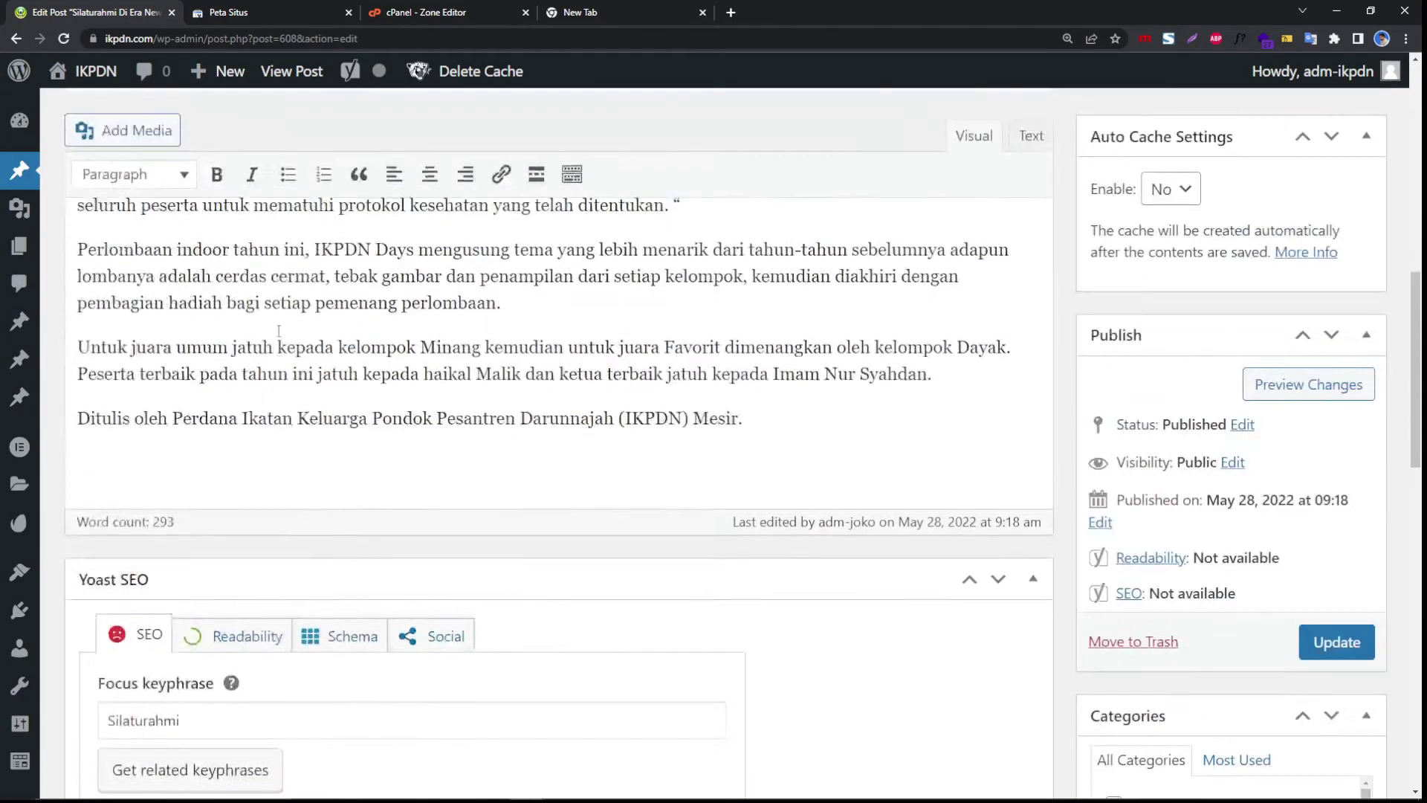
pyautogui.scroll(4, 279, 330)
pyautogui.scroll(-15, 287, 339)
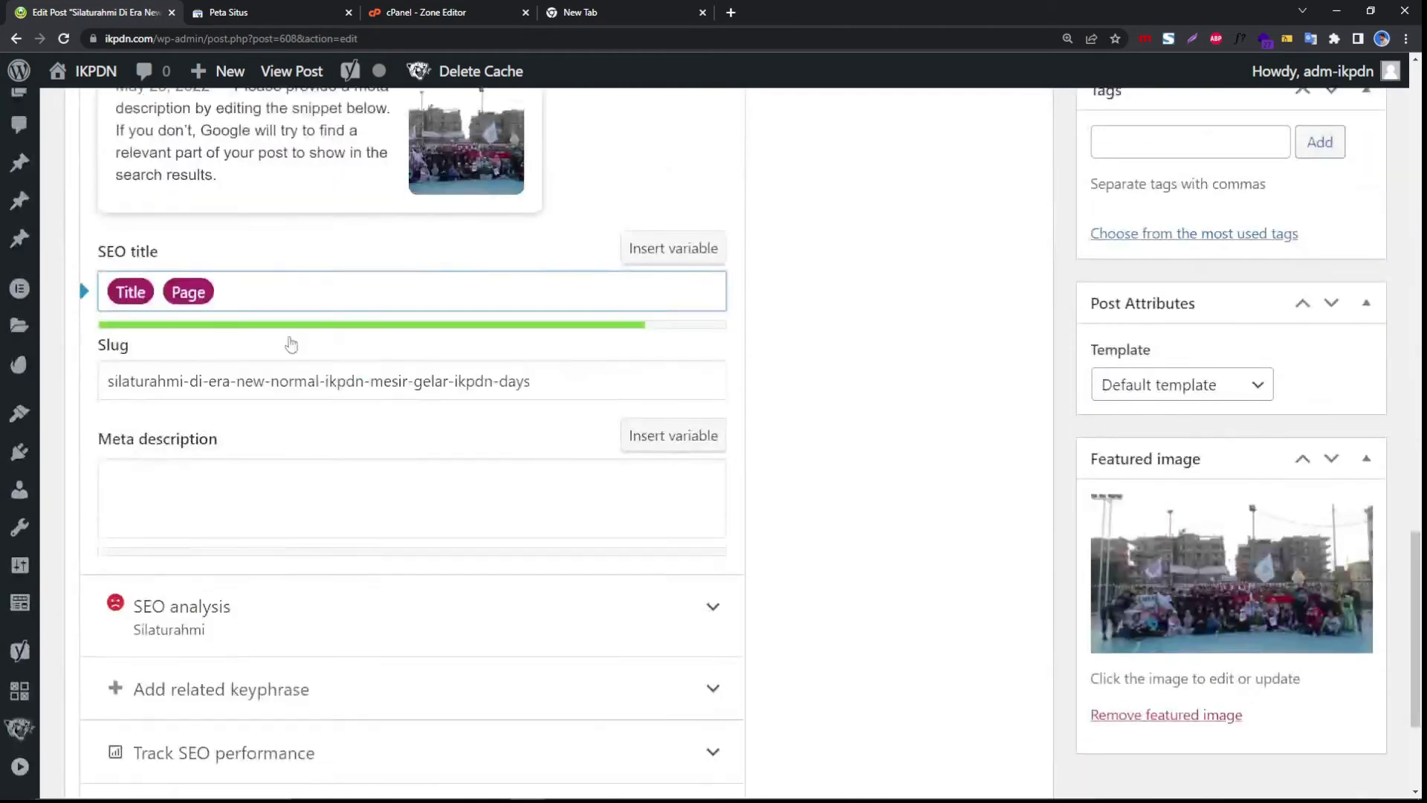
pyautogui.scroll(-1, 290, 344)
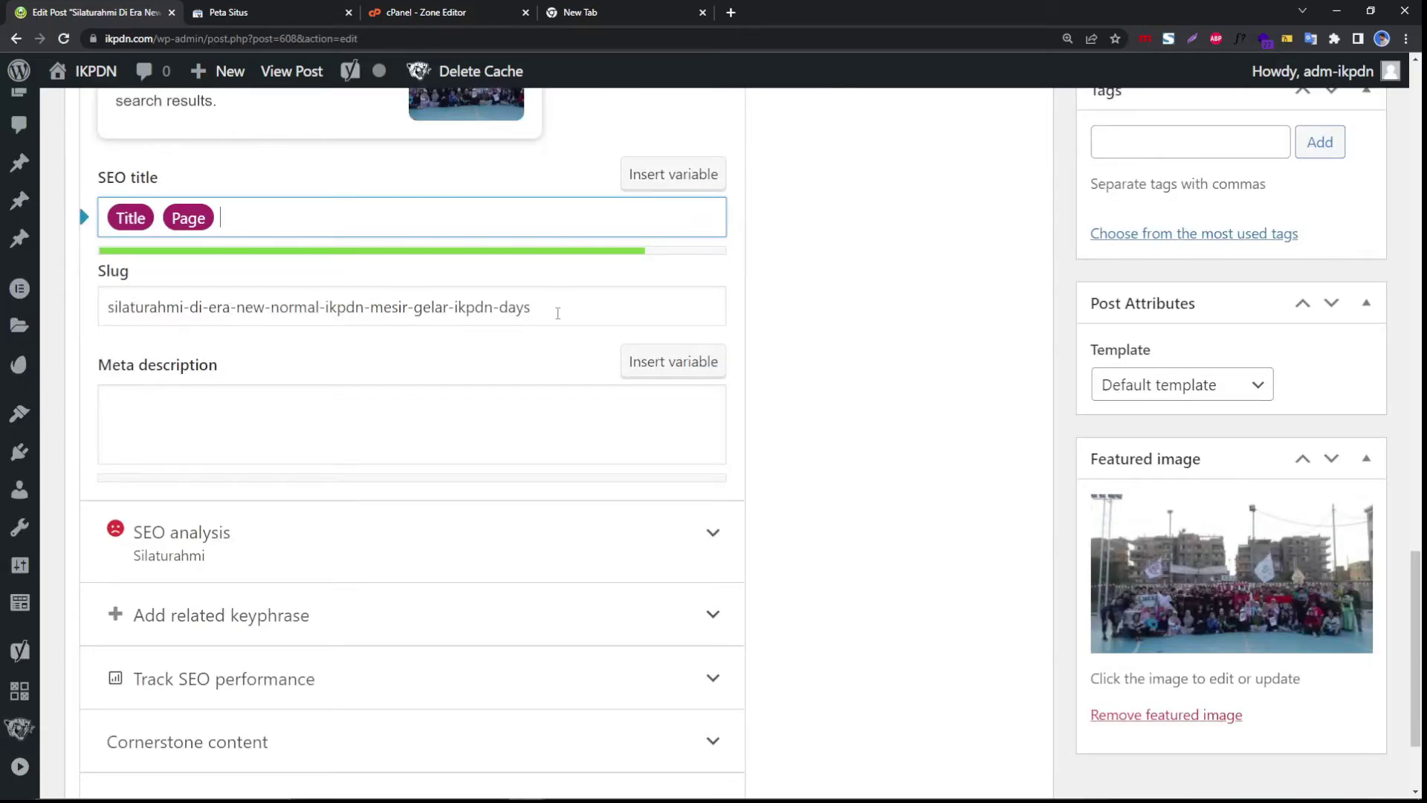
# Try replacing the post's slug with "Silaturahmi", and undo the slug edits.
pyautogui.moveTo(557, 313); pyautogui.dragTo(104, 307)
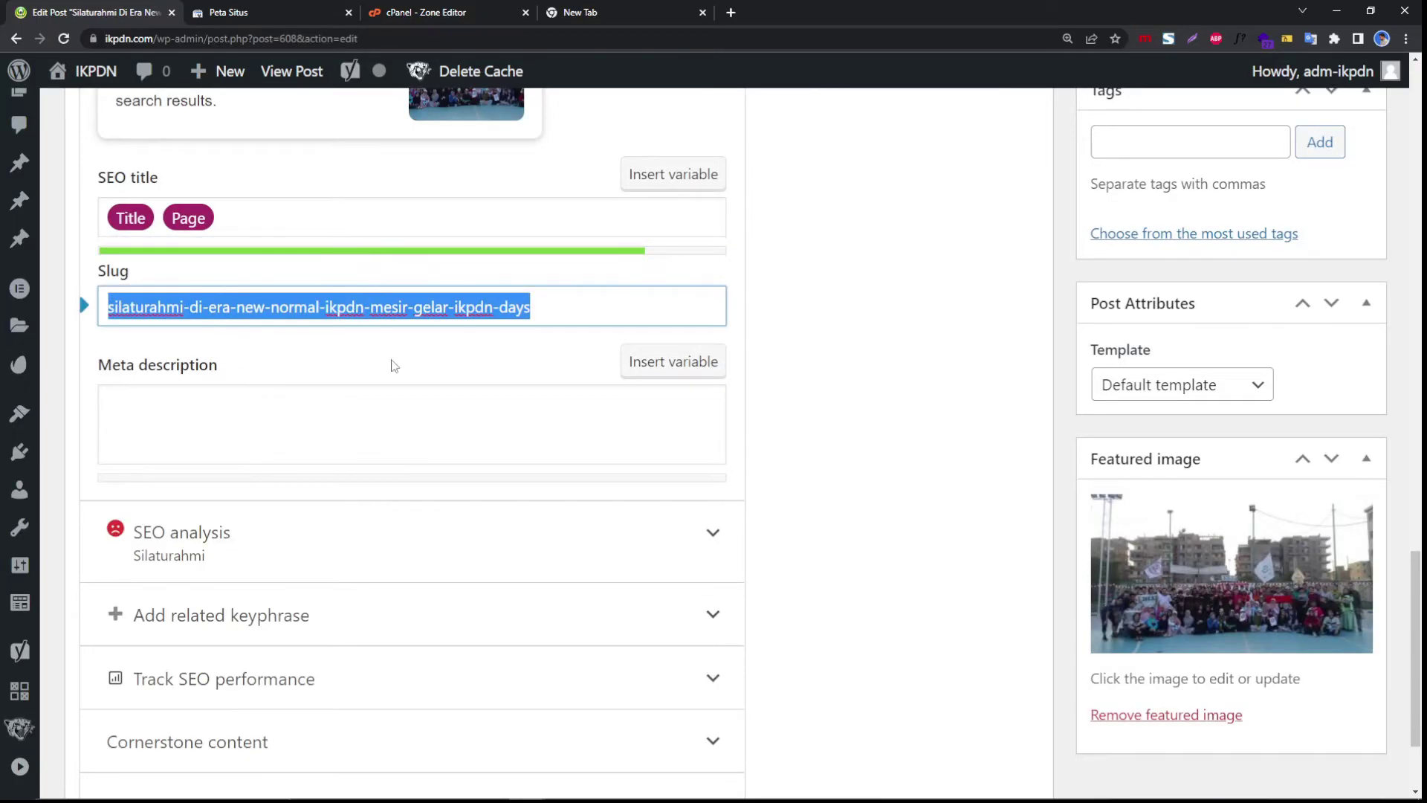
pyautogui.press('BackSpace')
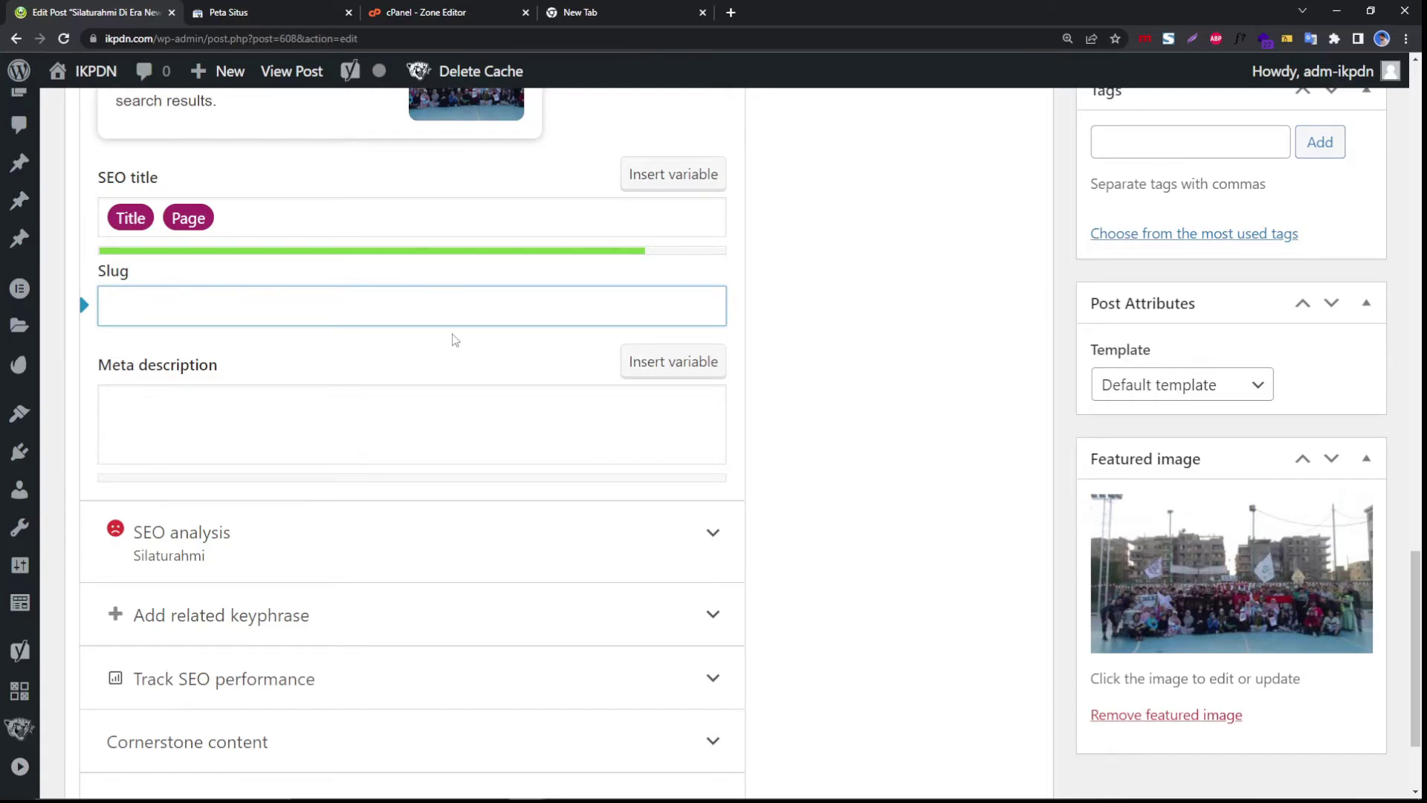
pyautogui.write('Silaturahmi')
pyautogui.press('BackSpace')
pyautogui.press('BackSpace')
pyautogui.press('BackSpace')
pyautogui.hotkey('ctrl', 'z')
pyautogui.hotkey('ctrl', 'z')
pyautogui.hotkey('ctrl', 'z')
pyautogui.hotkey('ctrl', 'z')
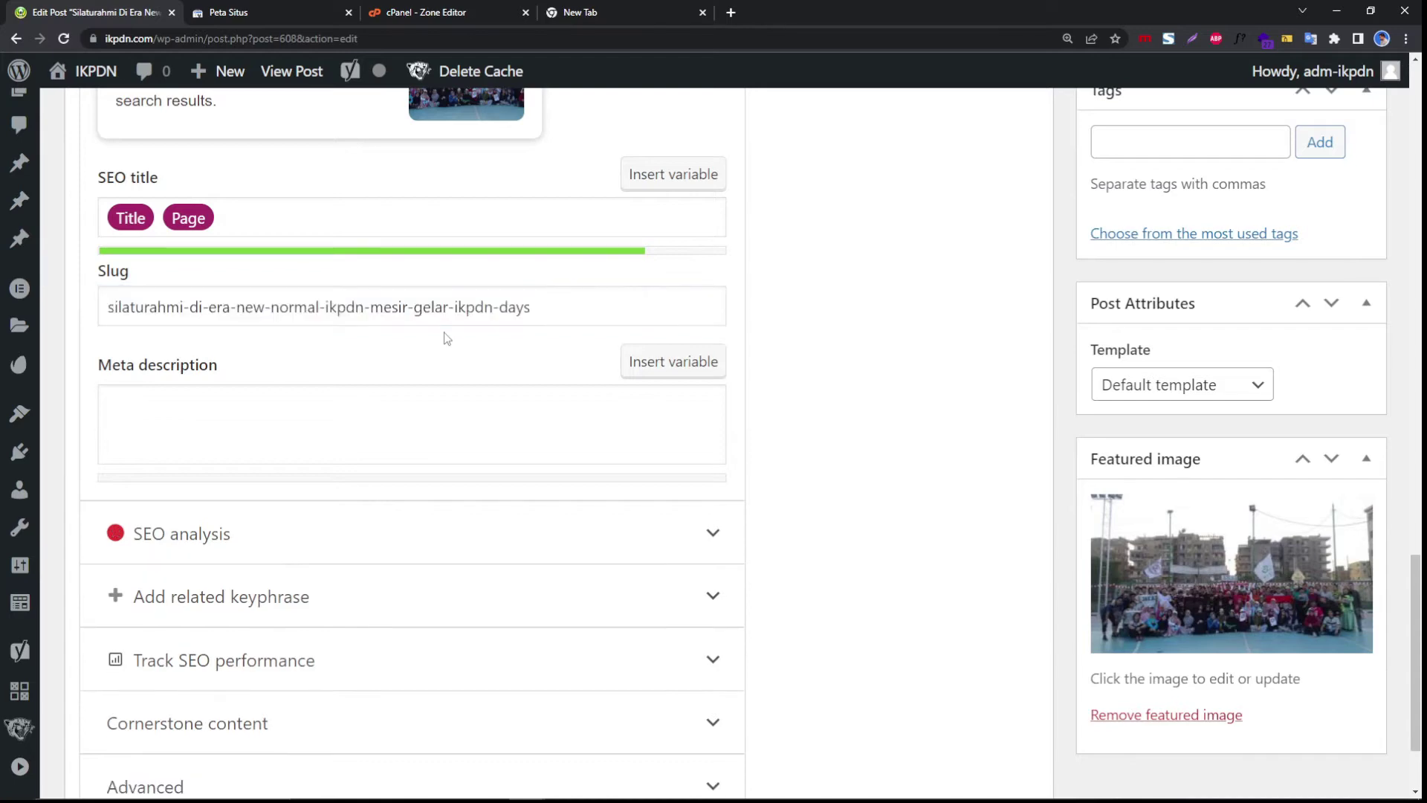
# Examine the post's meta description field together with the Google preview, SEO title and slug.
pyautogui.click(264, 415)
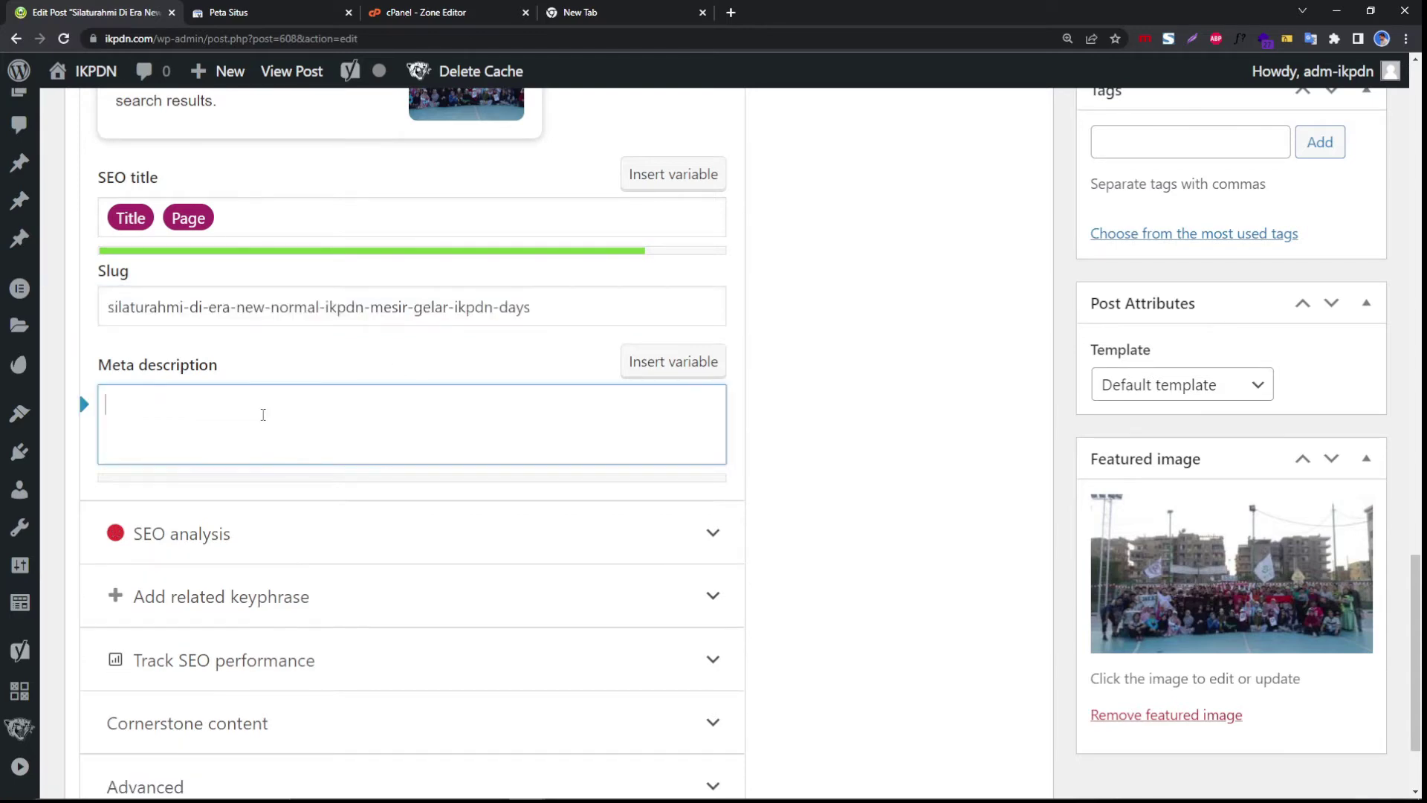
pyautogui.scroll(8, 297, 374)
pyautogui.scroll(-3, 205, 506)
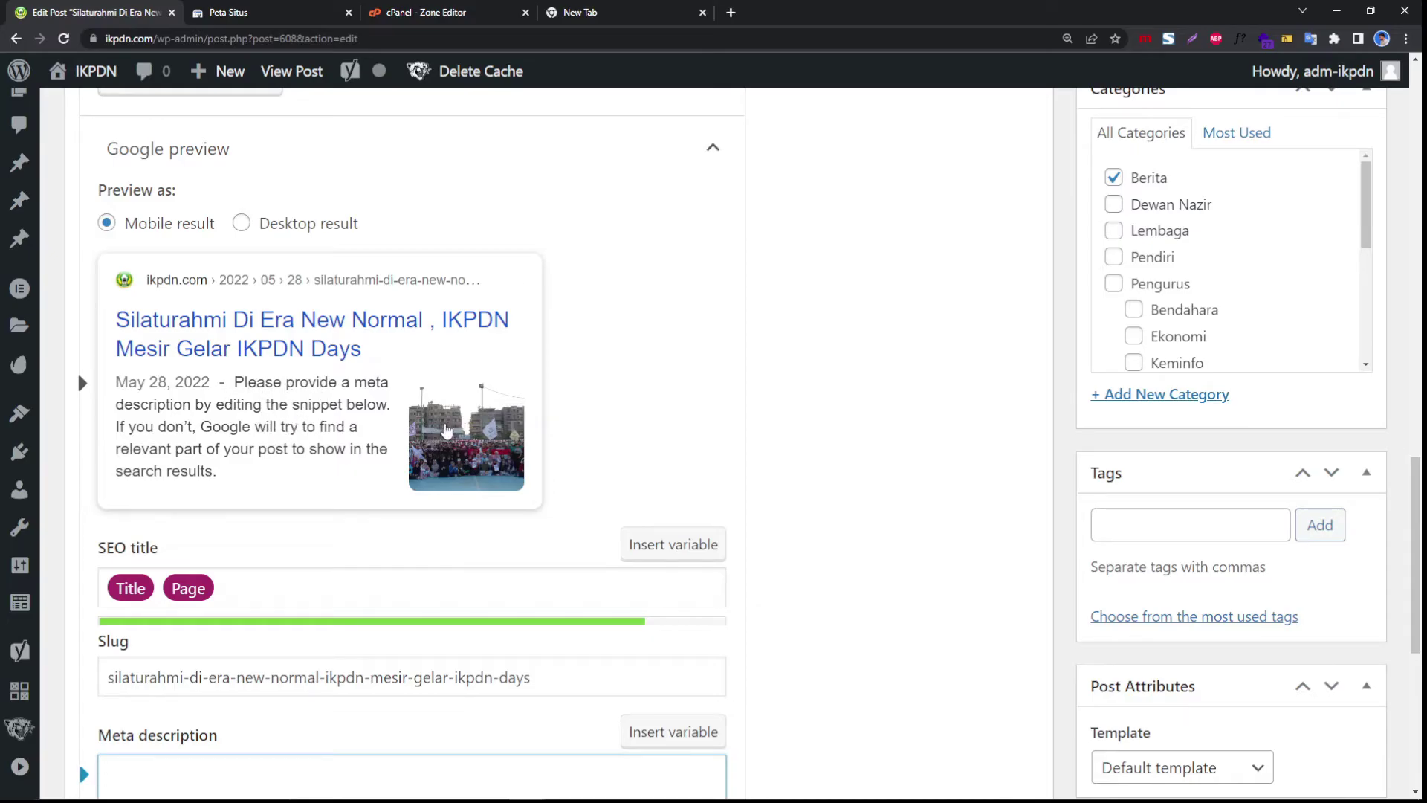
pyautogui.scroll(-2, 1116, 500)
pyautogui.scroll(-3, 1116, 500)
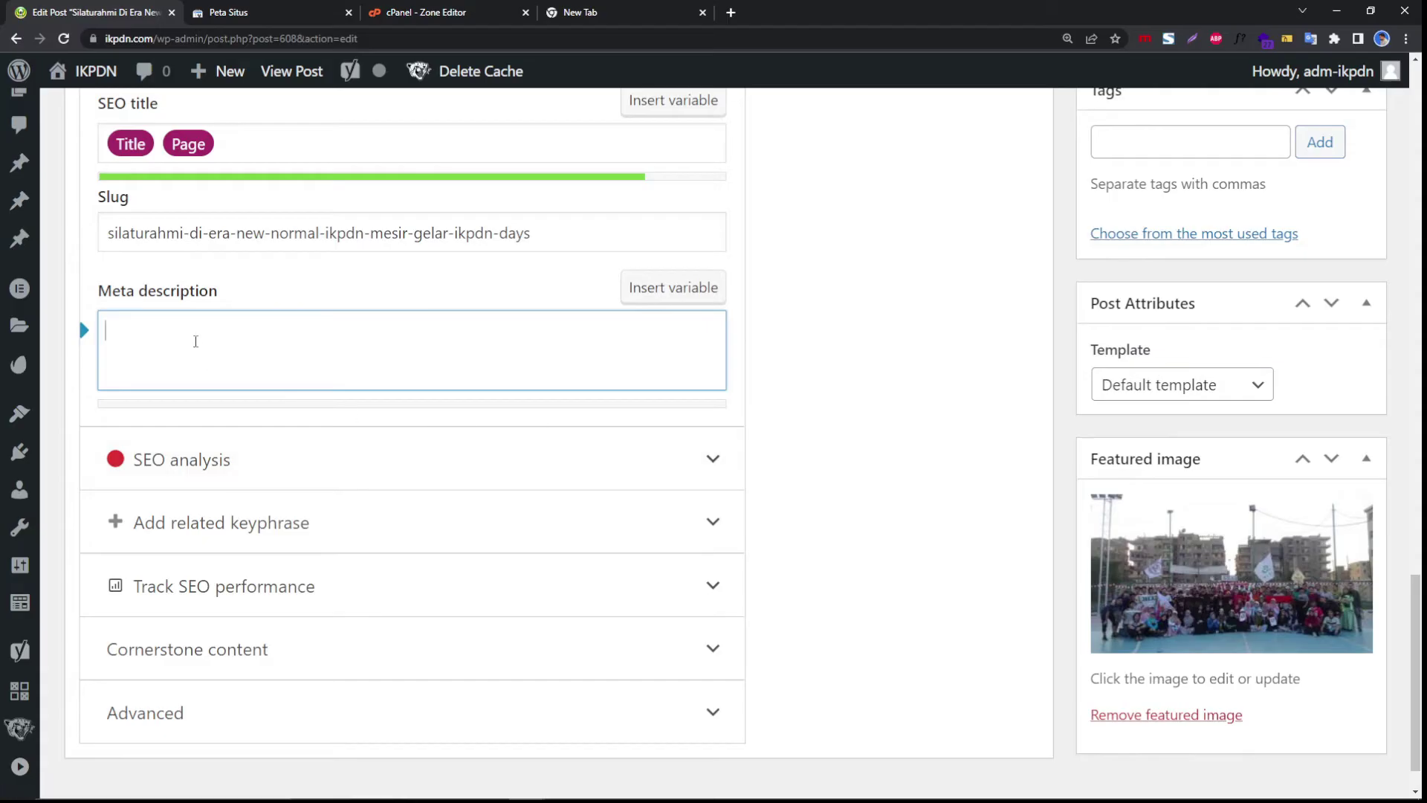
pyautogui.scroll(4, 260, 345)
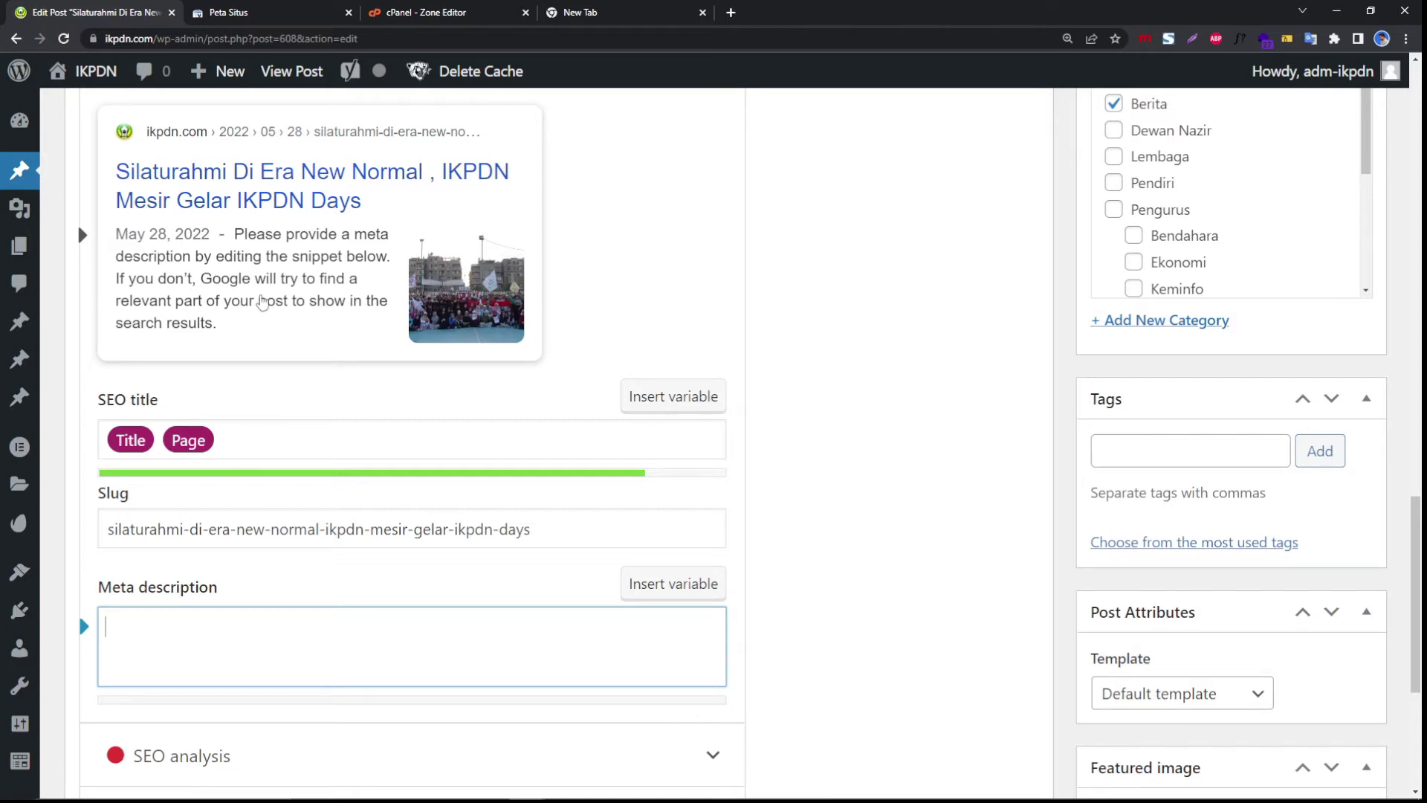
pyautogui.scroll(-1, 262, 301)
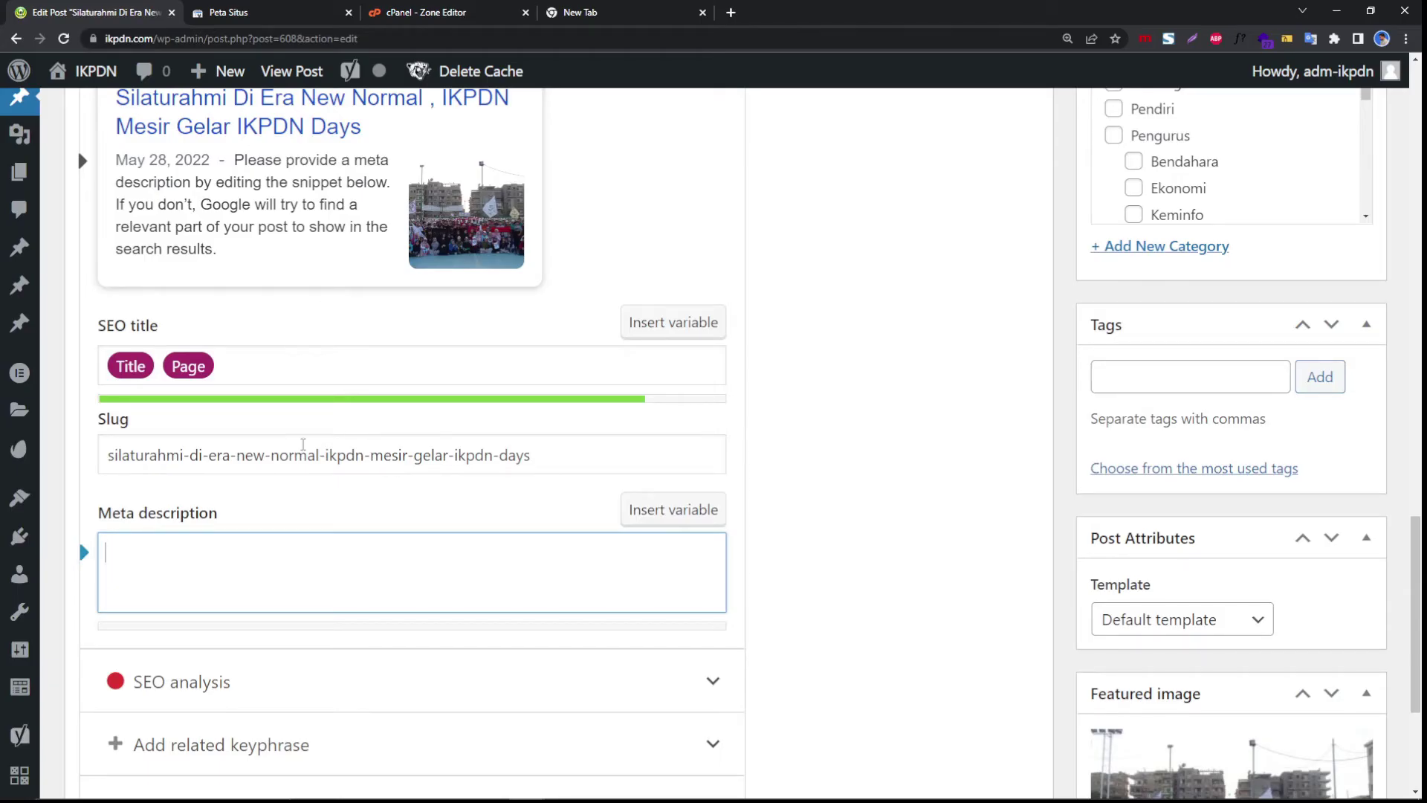
pyautogui.scroll(5, 302, 444)
pyautogui.scroll(3, 779, 352)
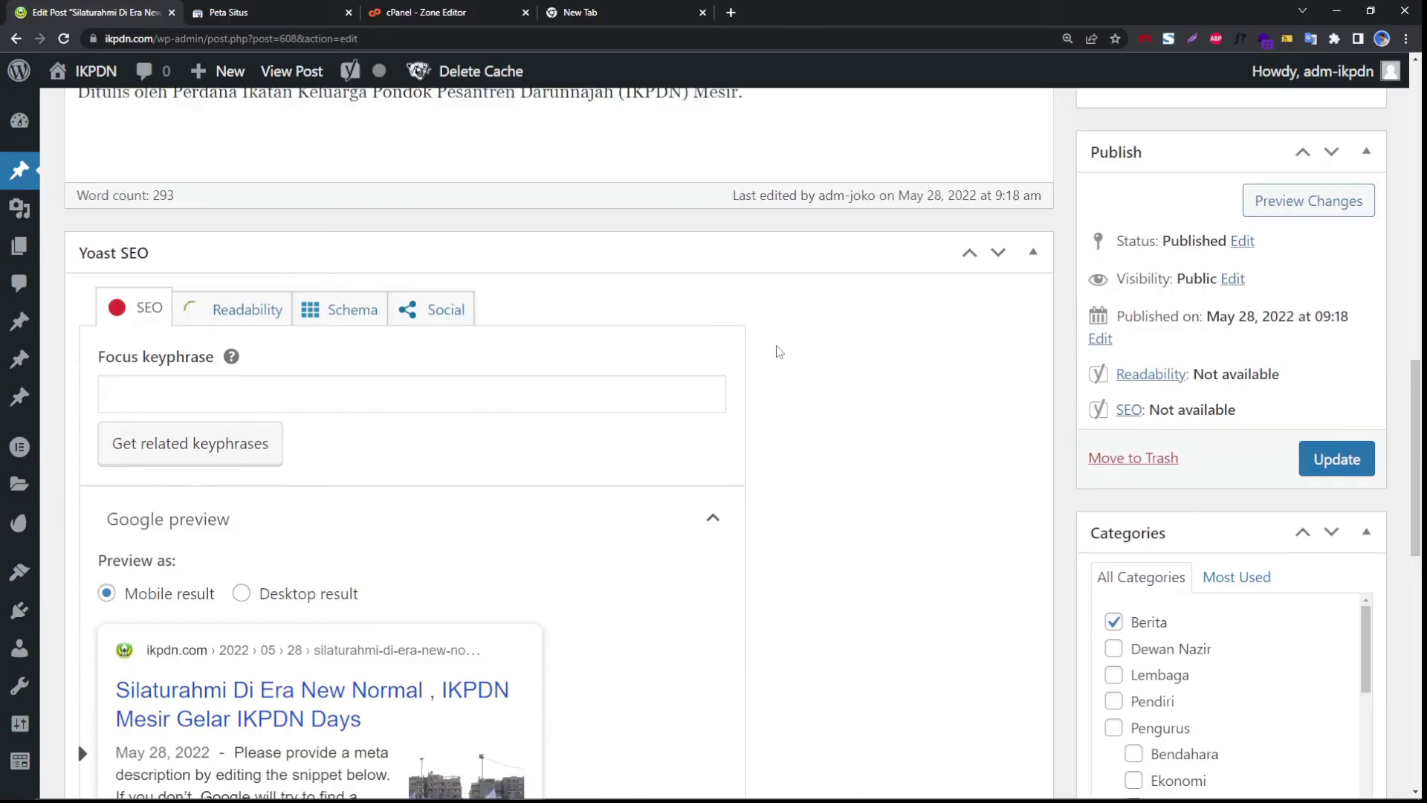
# Set the post's focus keyphrase to "Silaturahmi", checking the article text for it.
pyautogui.scroll(-4, 186, 304)
pyautogui.scroll(3, 186, 304)
pyautogui.click(182, 309)
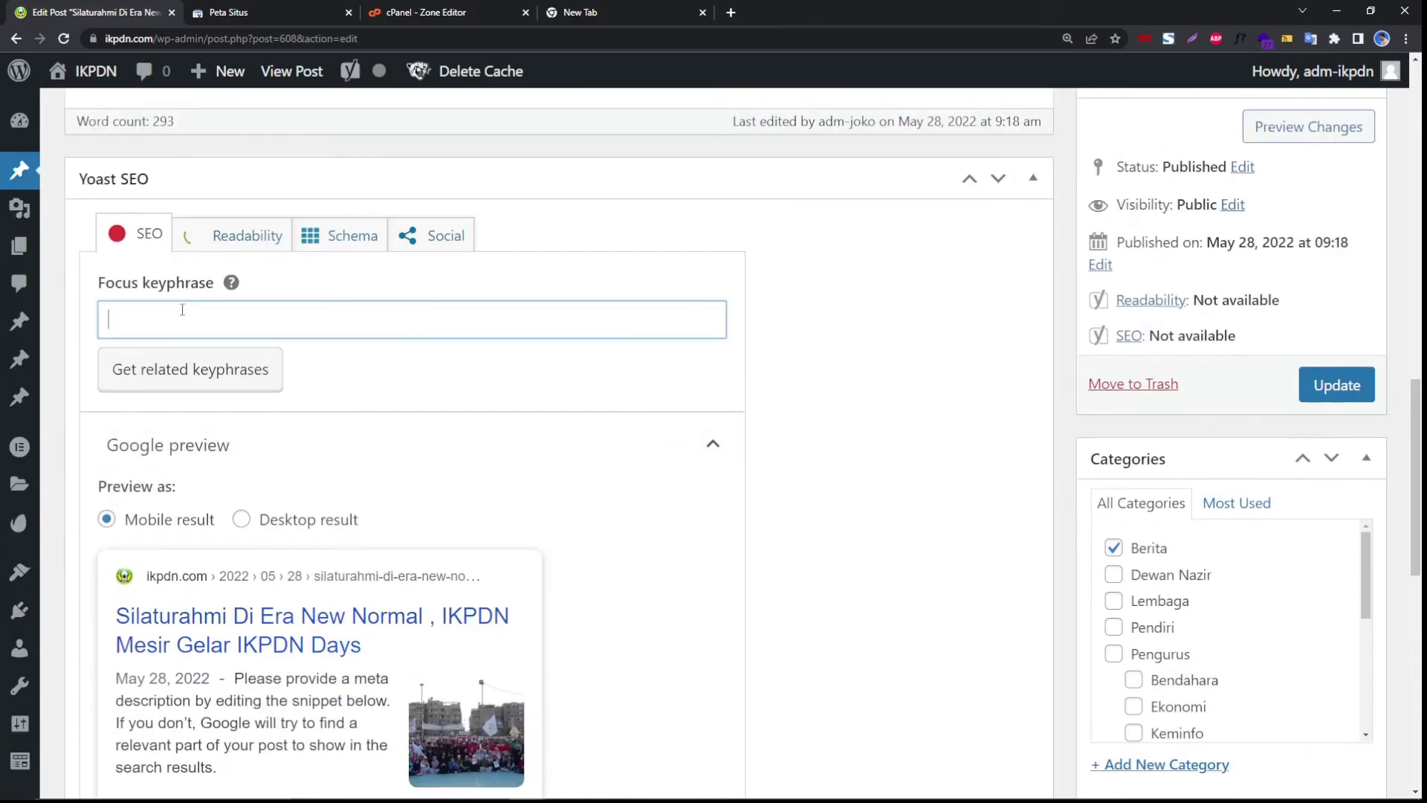
pyautogui.scroll(-1, 182, 309)
pyautogui.scroll(9, 239, 373)
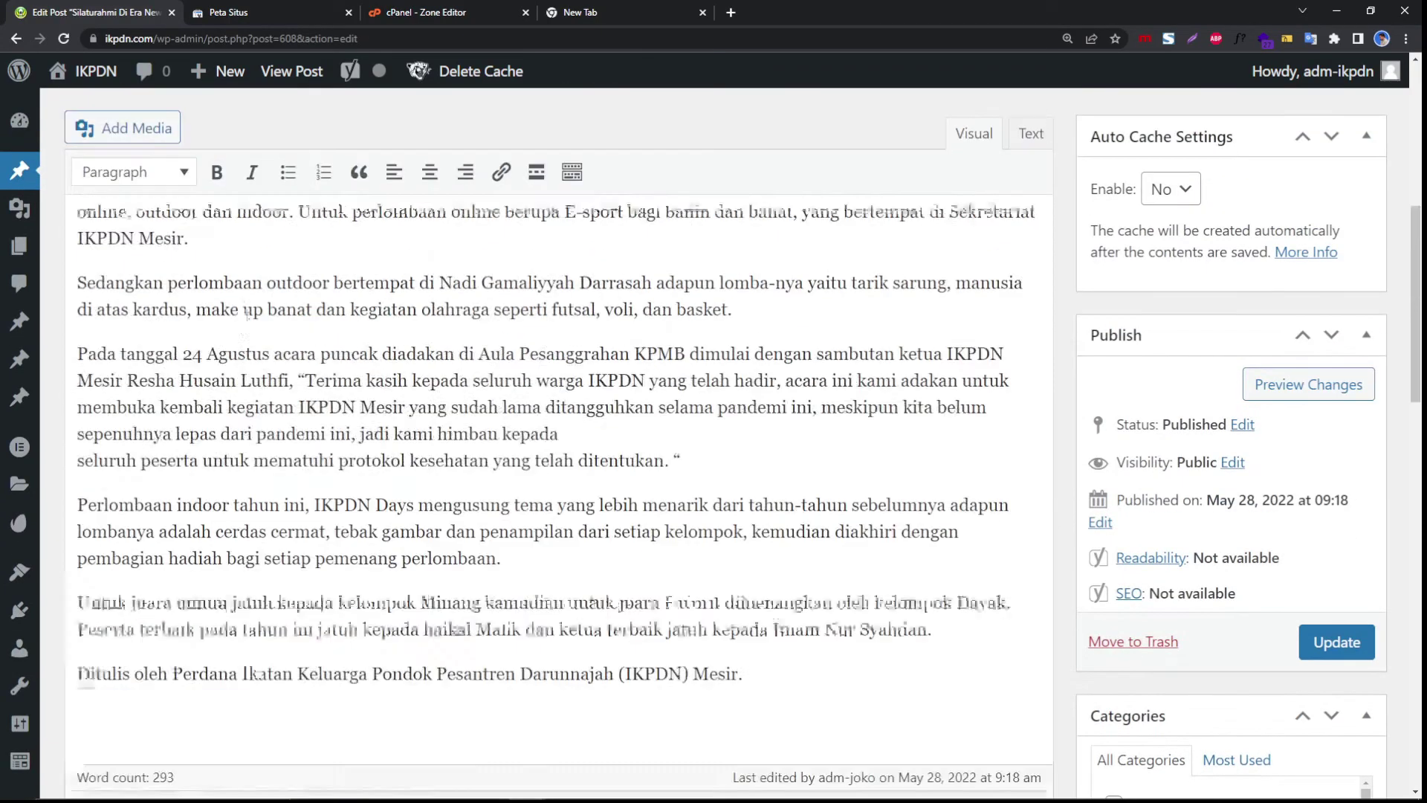
pyautogui.scroll(-5, 247, 314)
pyautogui.write('Silaturahmi')
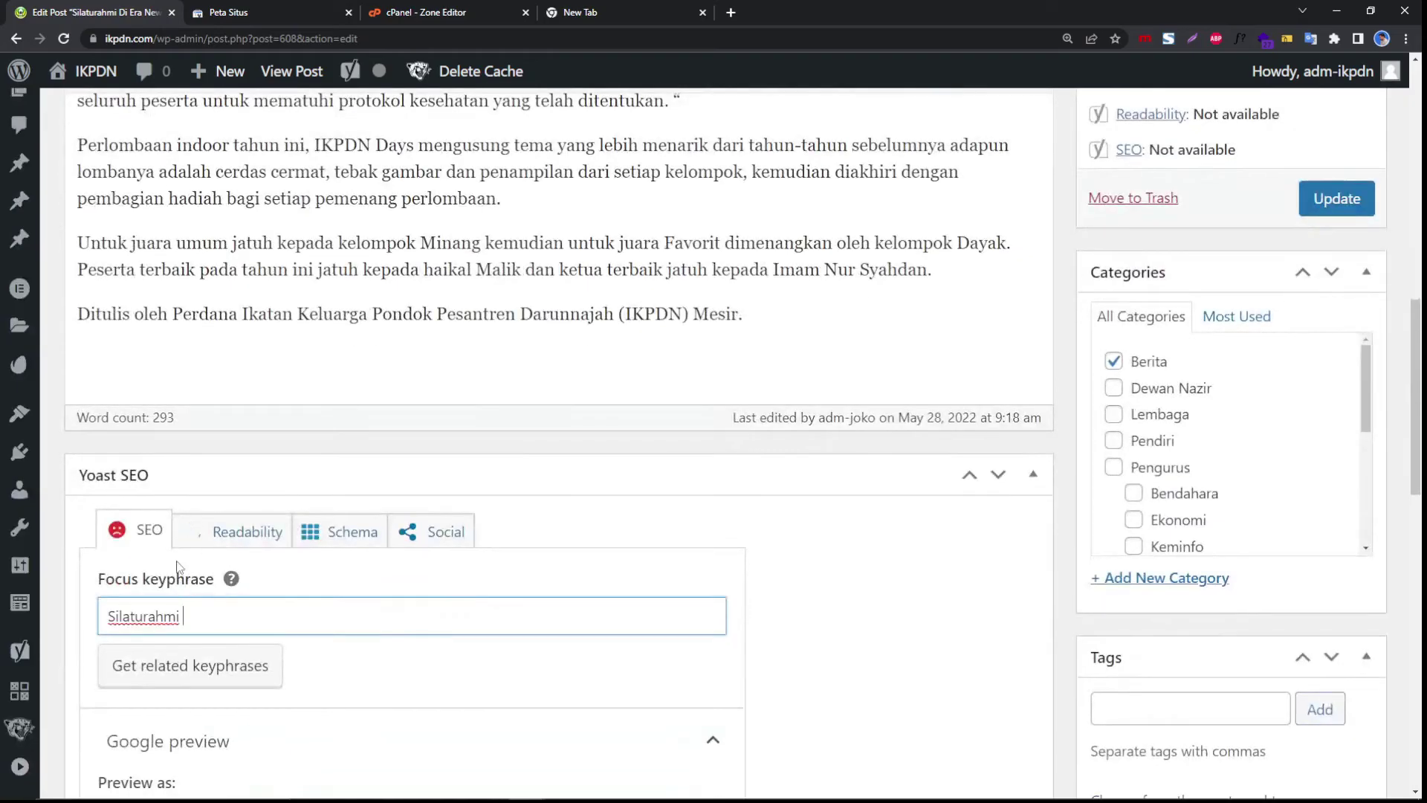
pyautogui.scroll(-5, 178, 567)
pyautogui.scroll(5, 1062, 301)
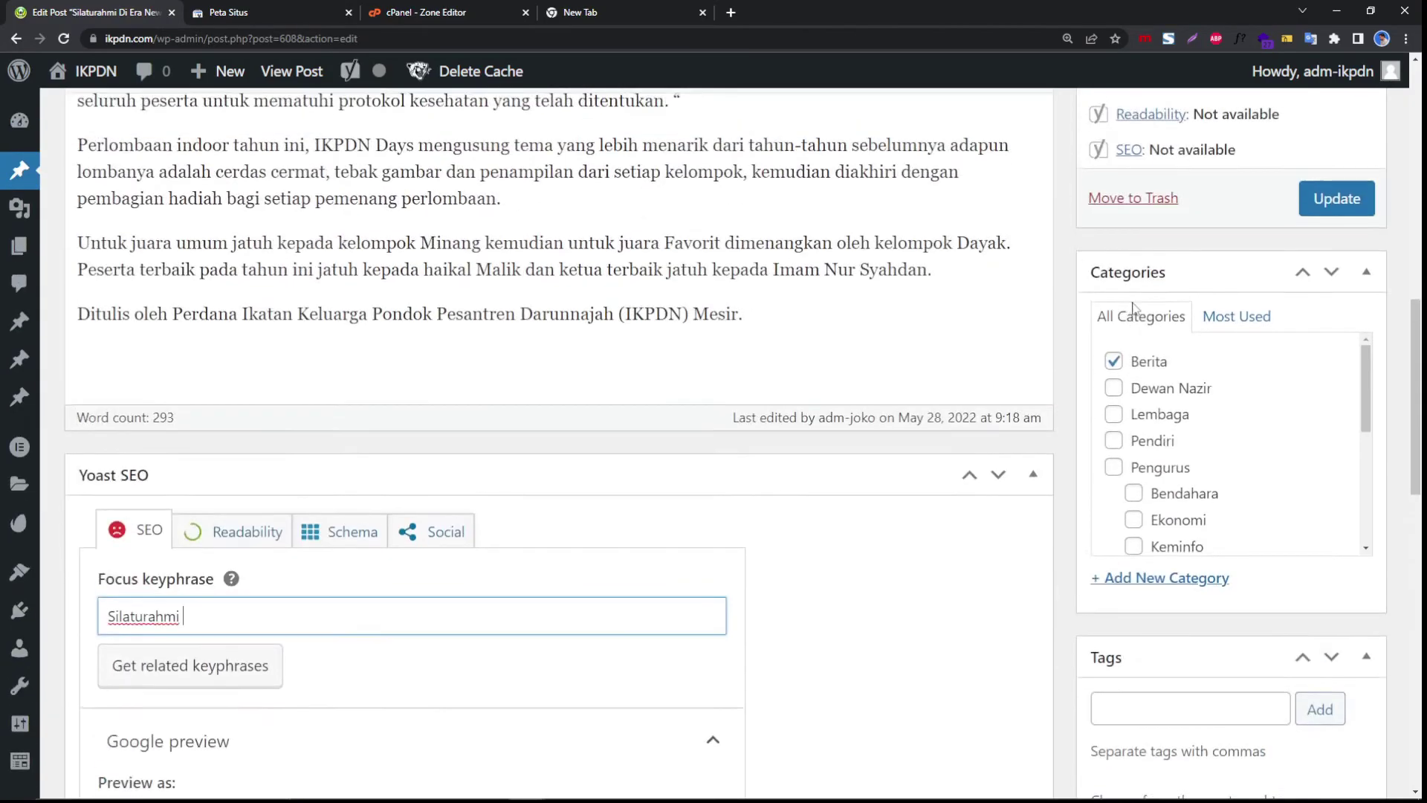
pyautogui.scroll(1, 966, 357)
pyautogui.scroll(-4, 236, 555)
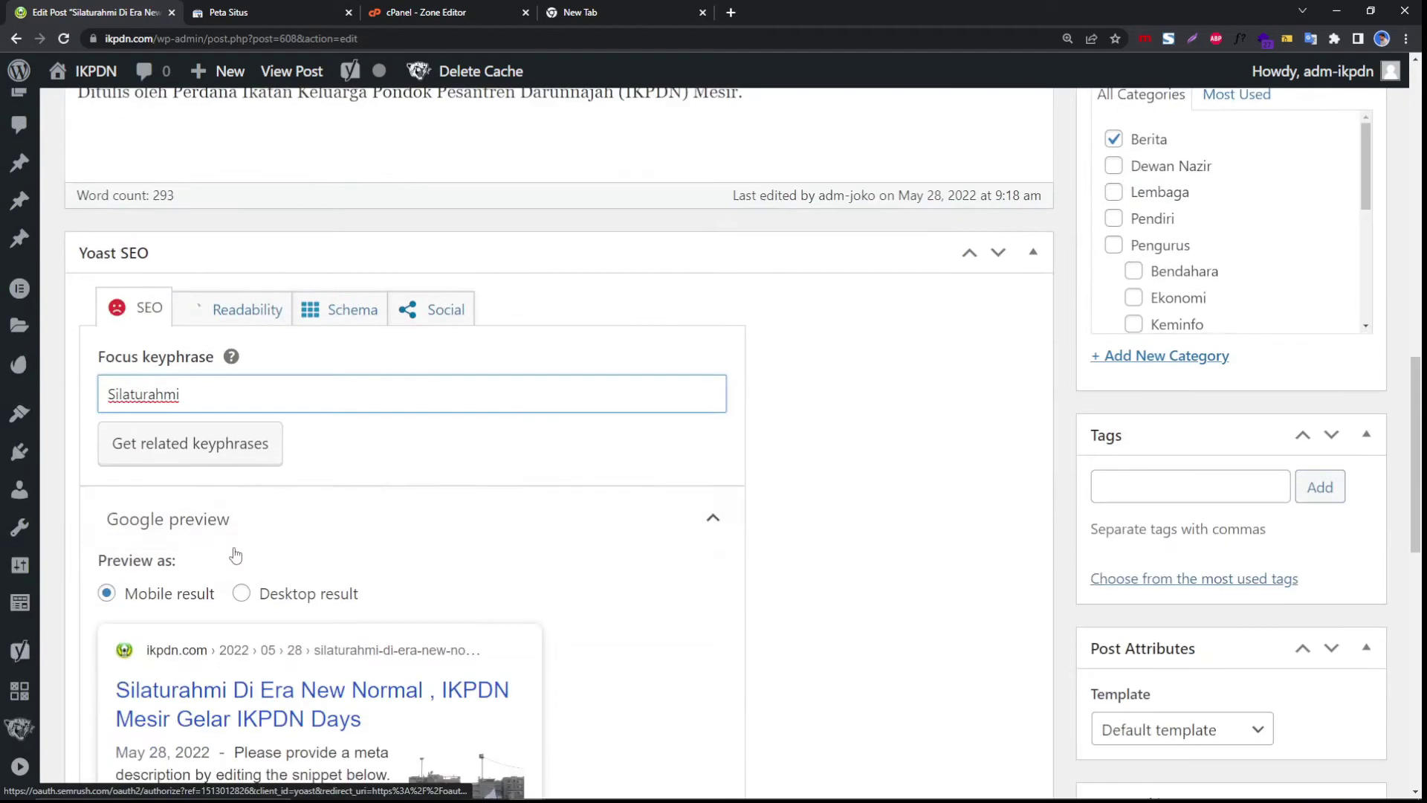
# Expand and examine the post's SEO analysis, Add related keyphrase and Track SEO performance sections.
pyautogui.scroll(-12, 236, 554)
pyautogui.click(260, 392)
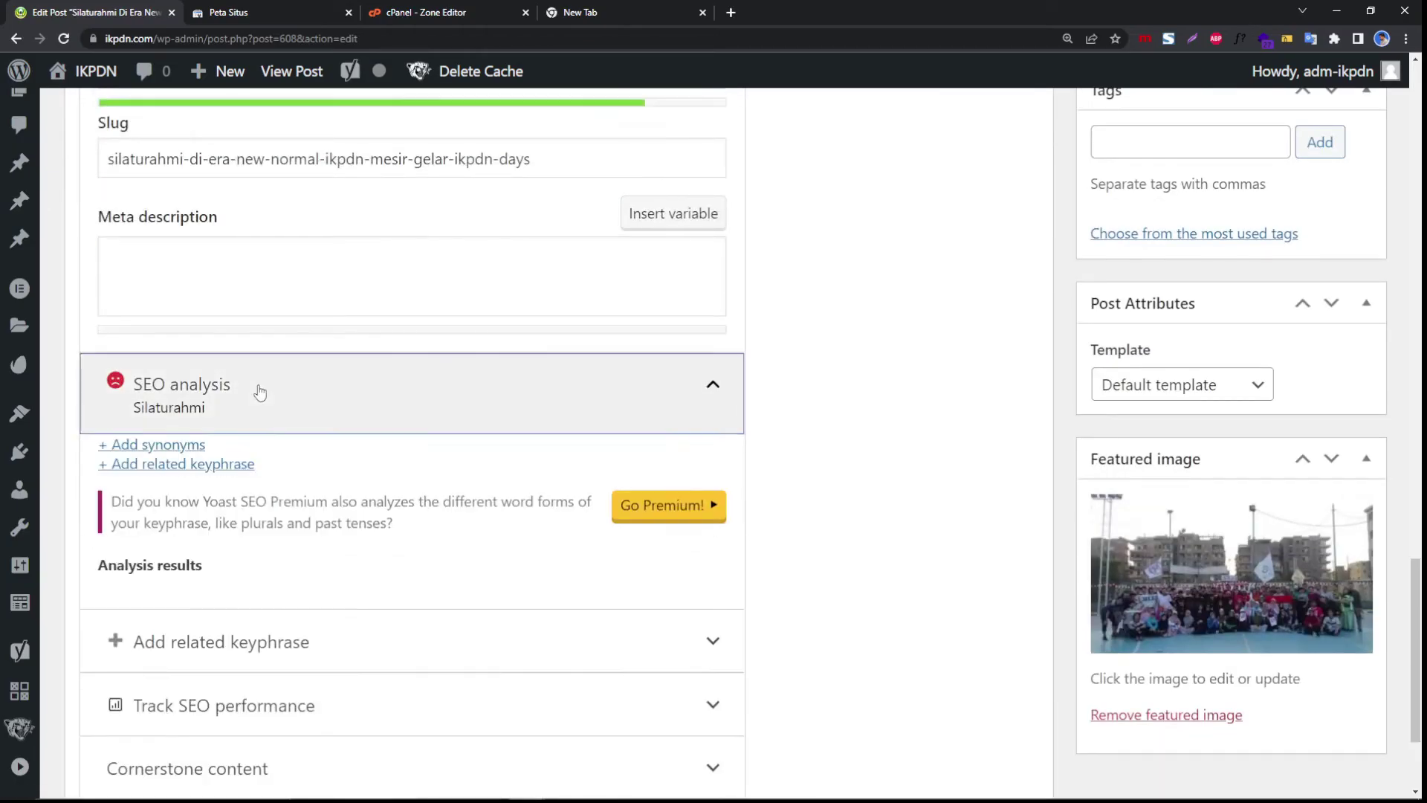
pyautogui.scroll(-1, 231, 431)
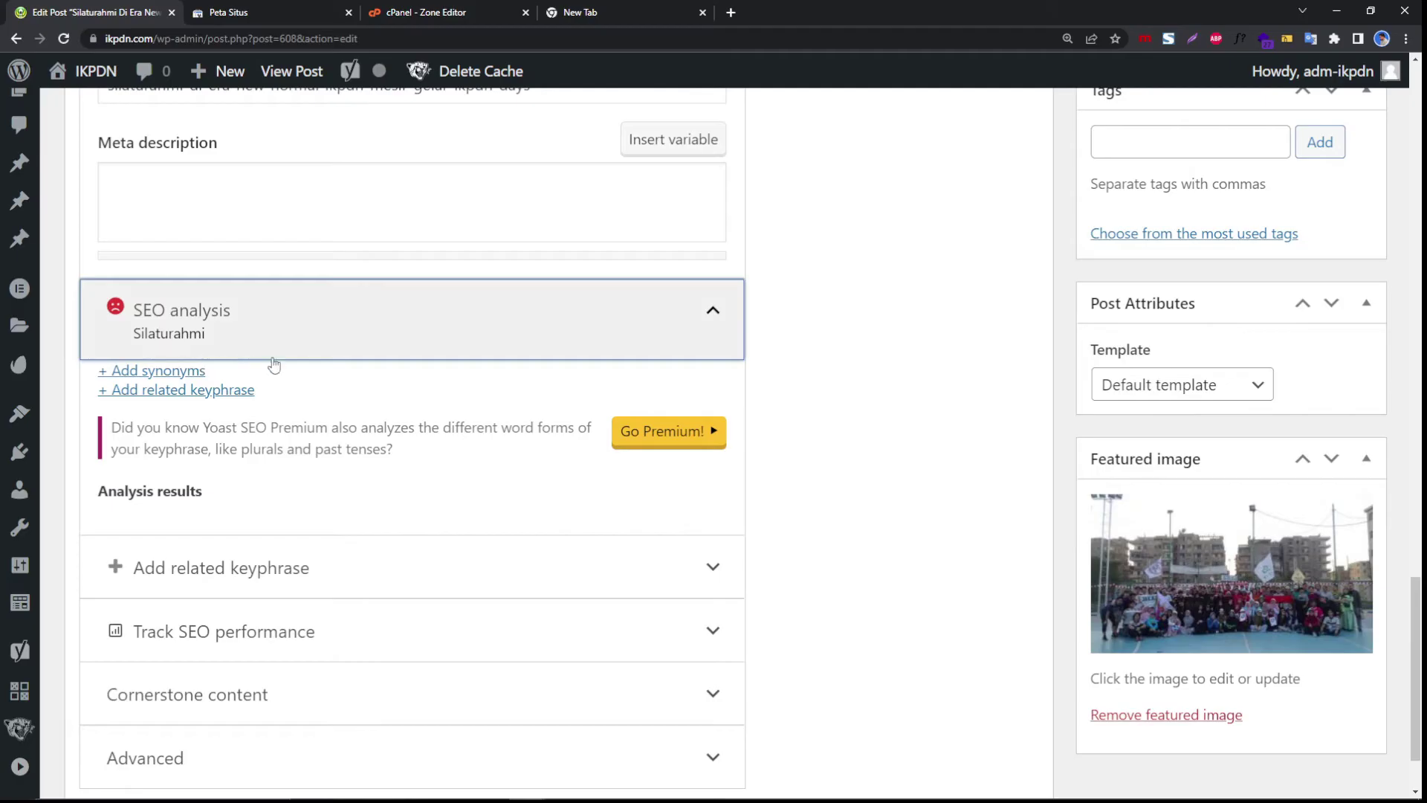
pyautogui.click(306, 546)
pyautogui.scroll(-5, 287, 413)
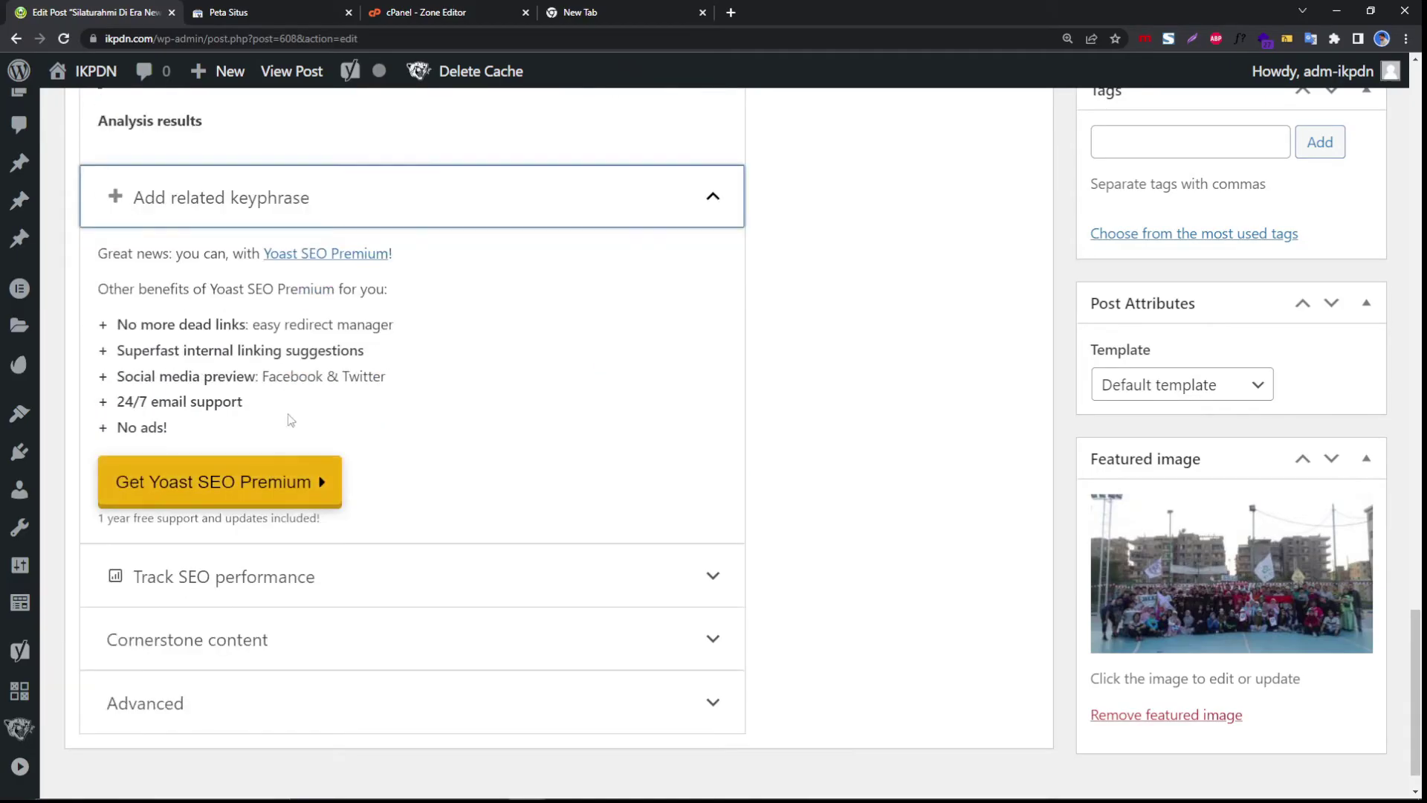
pyautogui.click(298, 562)
pyautogui.scroll(-5, 304, 573)
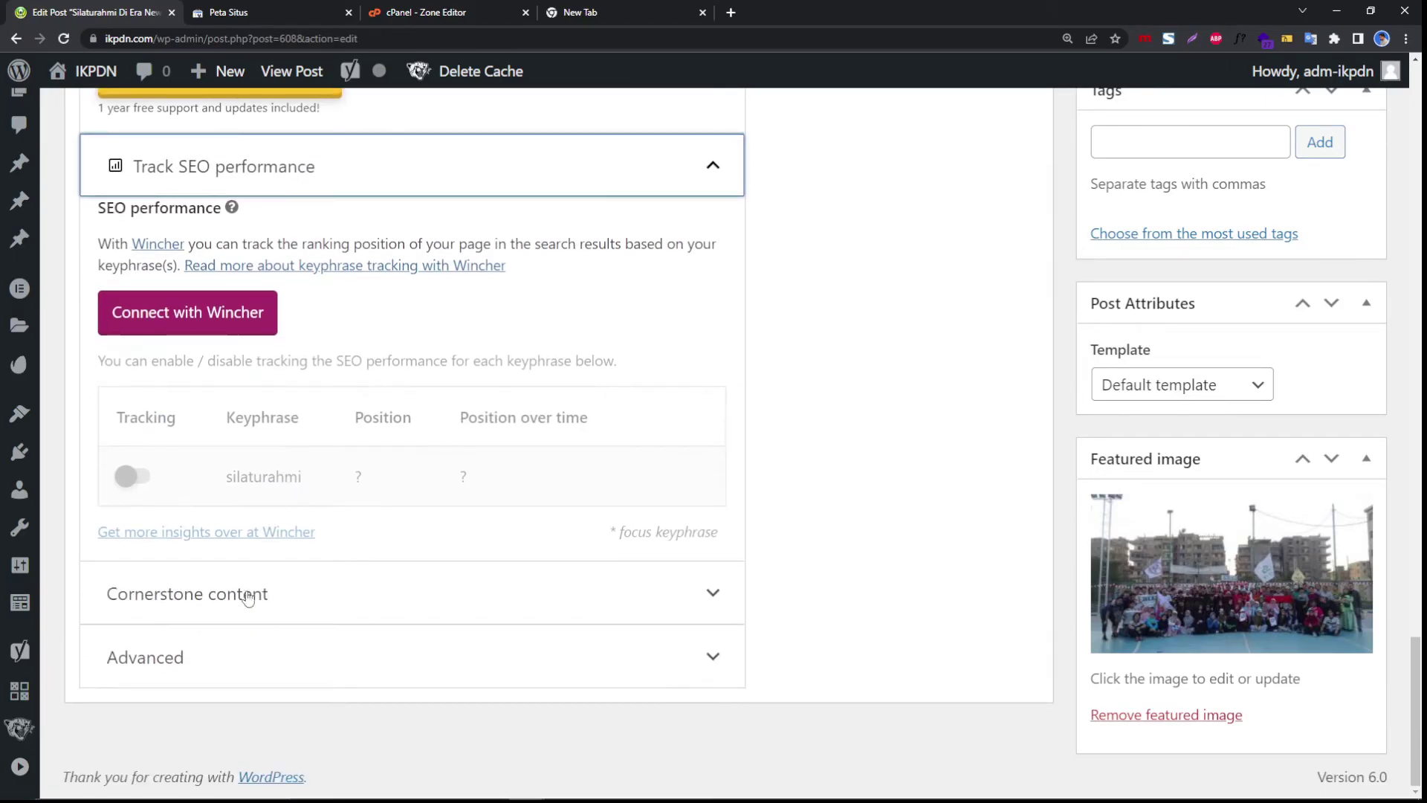
# Expand and examine the post's Cornerstone content and Advanced settings.
pyautogui.click(248, 598)
pyautogui.scroll(-2, 286, 583)
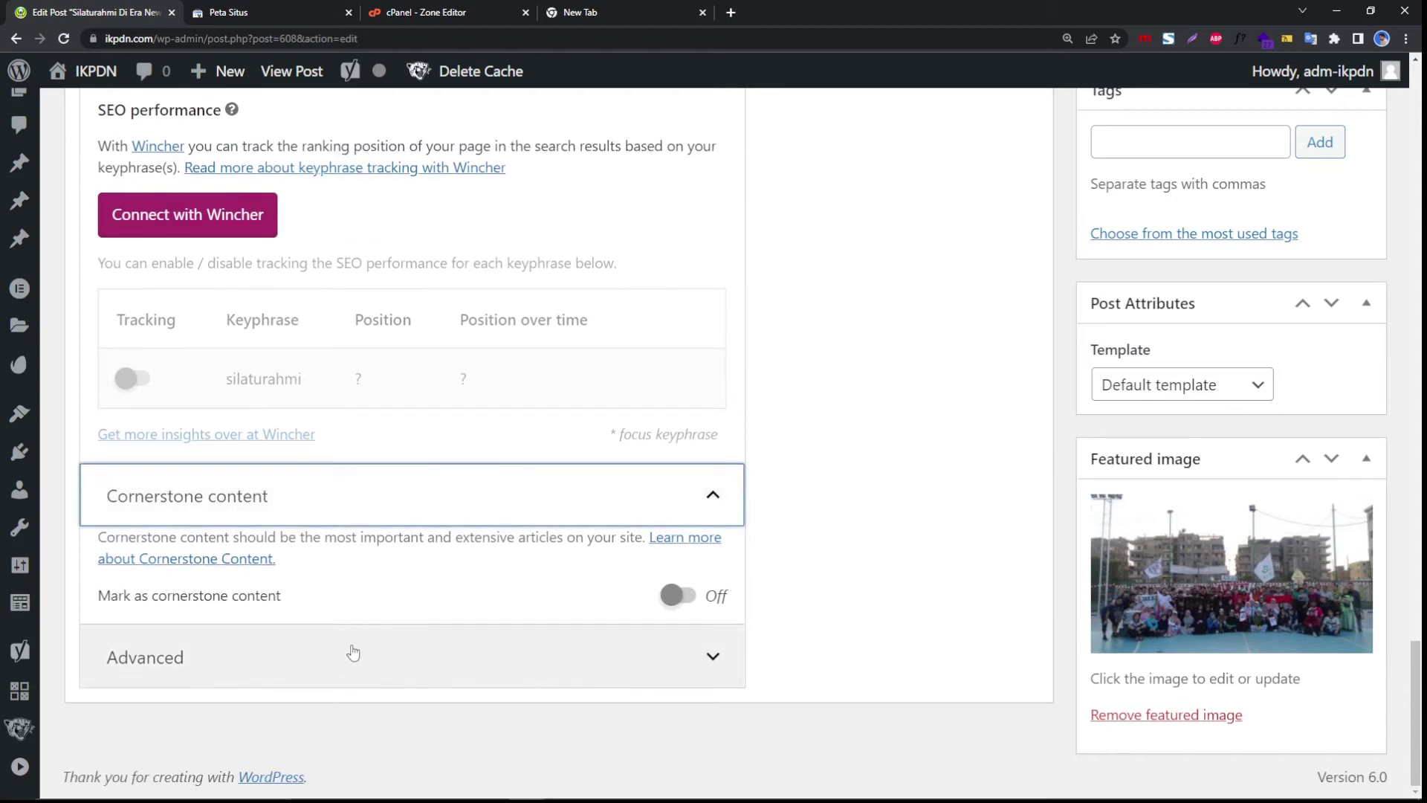
pyautogui.click(329, 655)
pyautogui.scroll(-3, 269, 509)
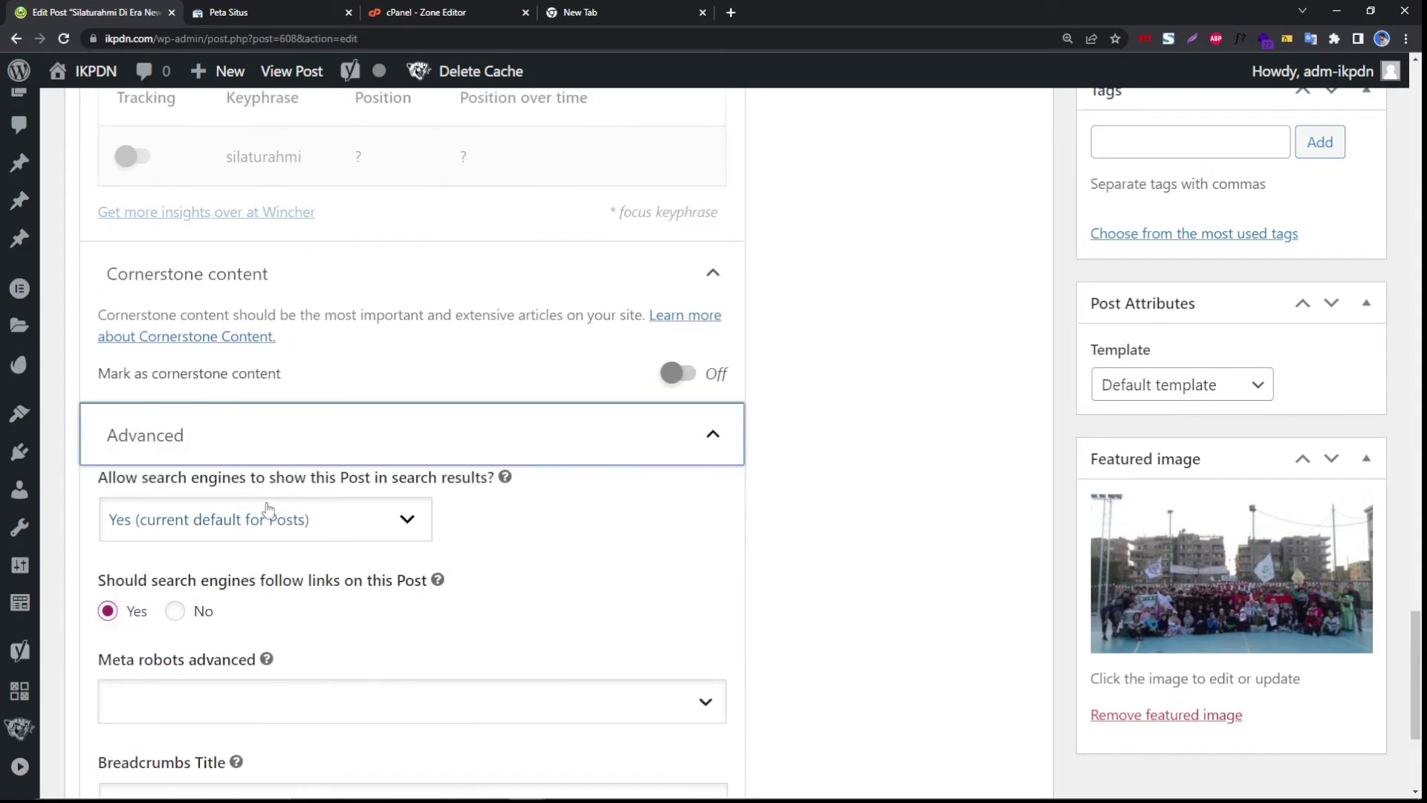
pyautogui.scroll(-4, 269, 509)
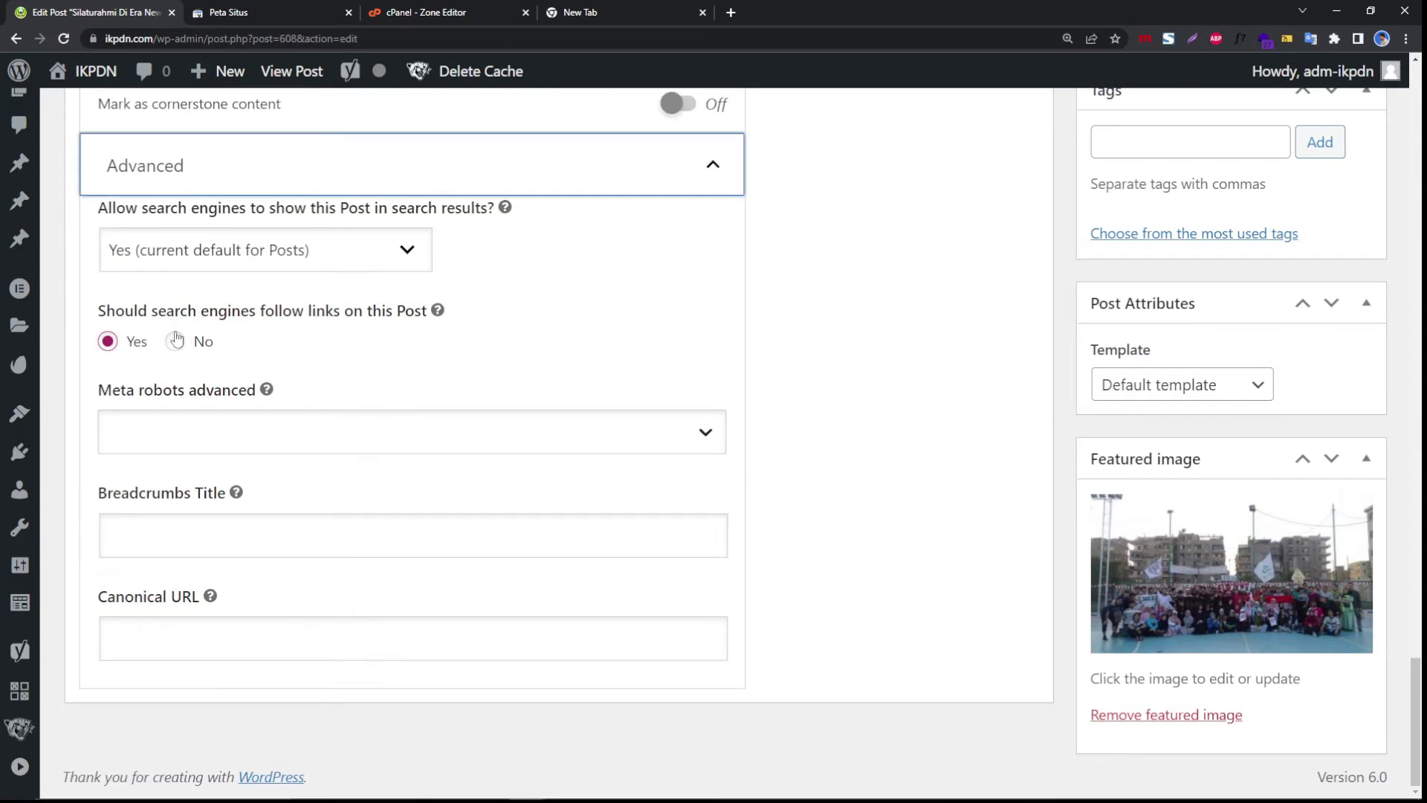
# Try setting search engines not to follow the post's links, view the Meta robots advanced options, and return link following to Yes.
pyautogui.click(185, 344)
pyautogui.click(226, 438)
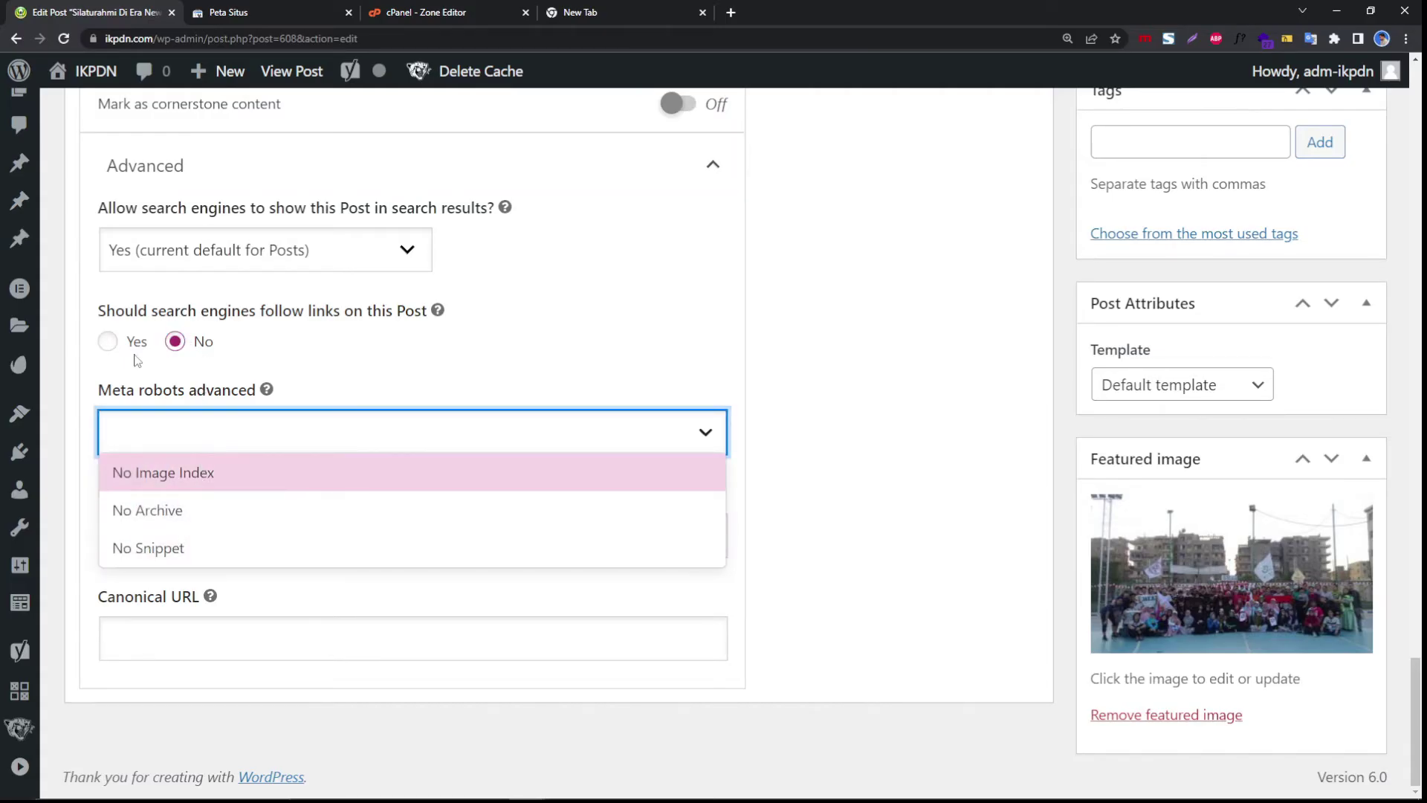
pyautogui.click(214, 353)
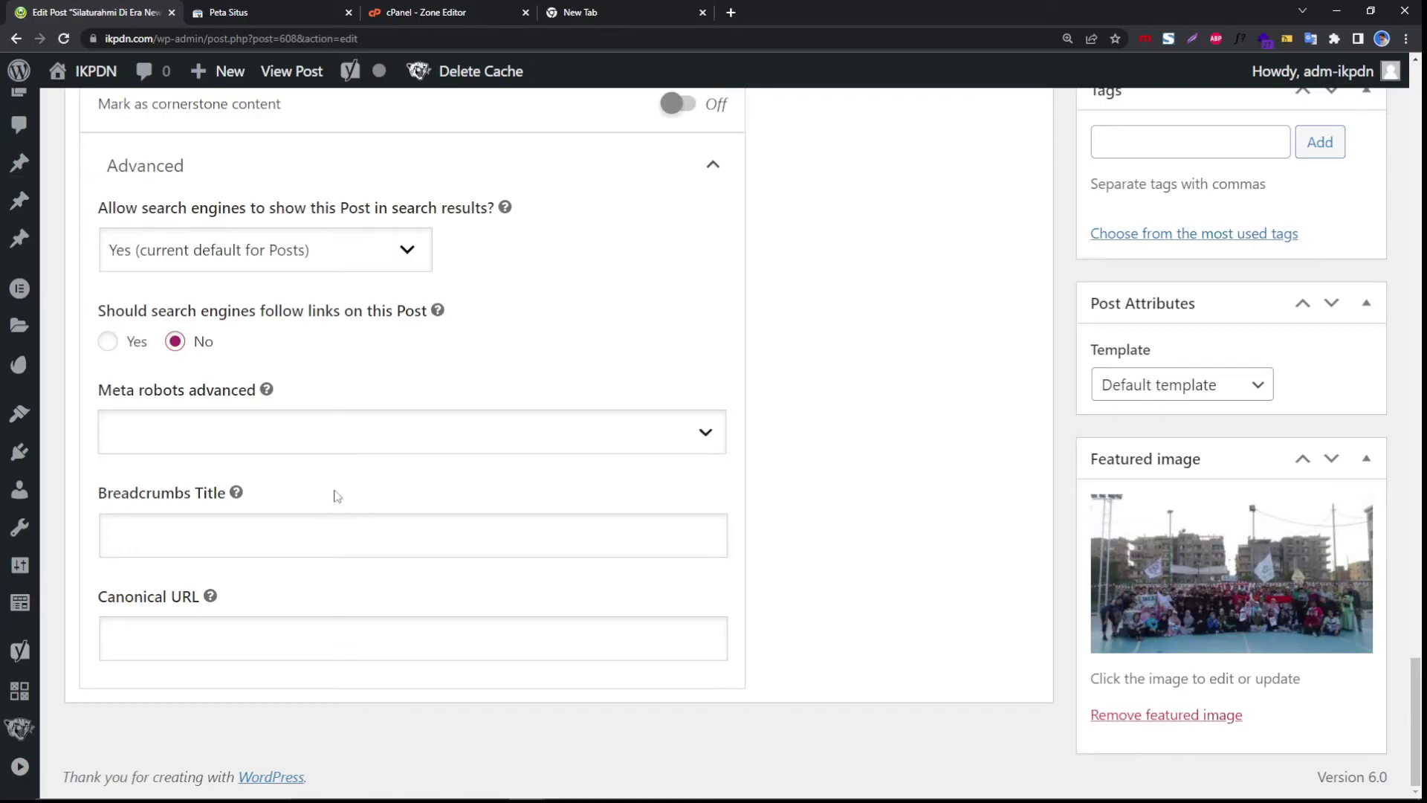
pyautogui.click(123, 346)
# Review the post's Yoast SEO fields and reread the article text from its opening paragraph.
pyautogui.scroll(15, 332, 382)
pyautogui.scroll(12, 333, 383)
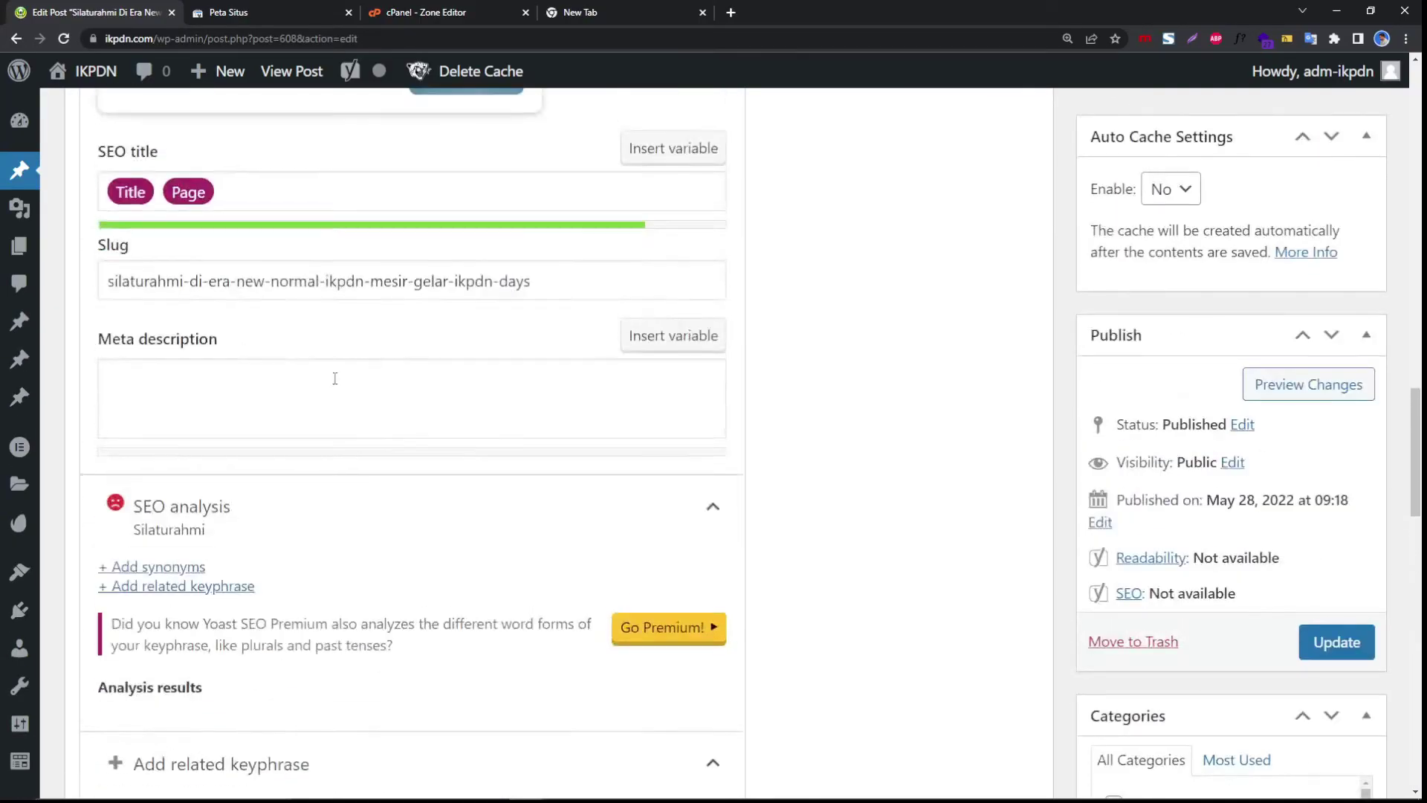
pyautogui.scroll(1, 336, 383)
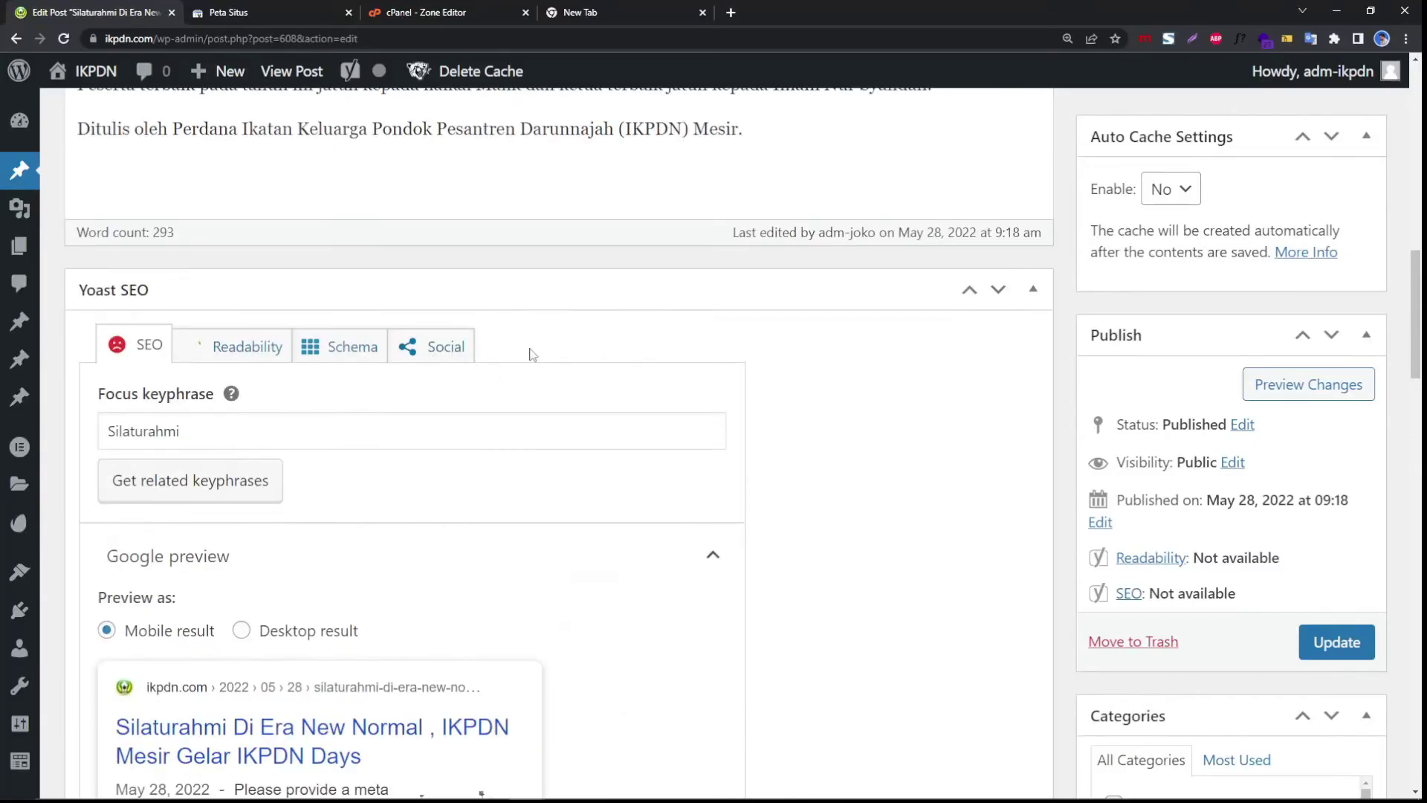
pyautogui.scroll(-4, 725, 766)
pyautogui.scroll(15, 573, 607)
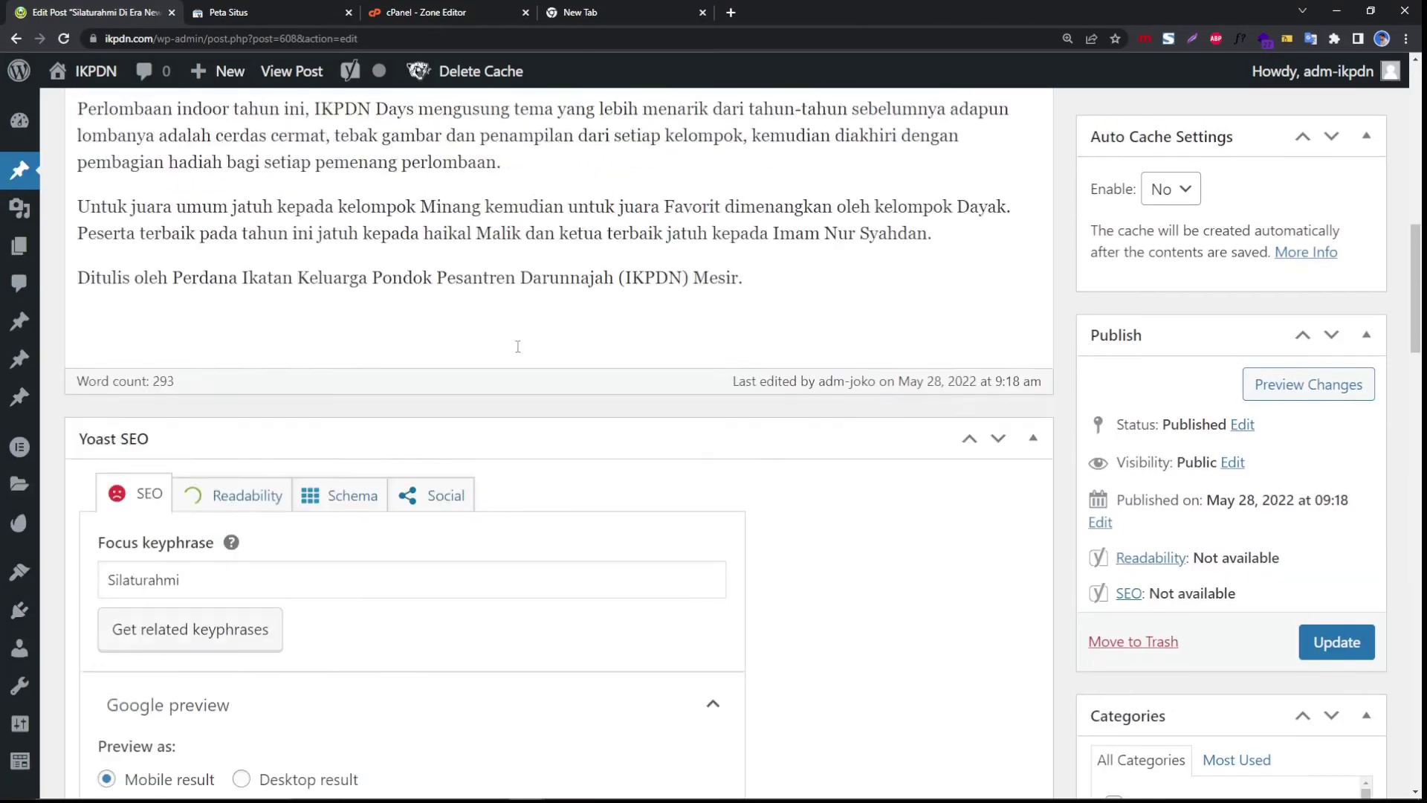
pyautogui.scroll(3, 518, 346)
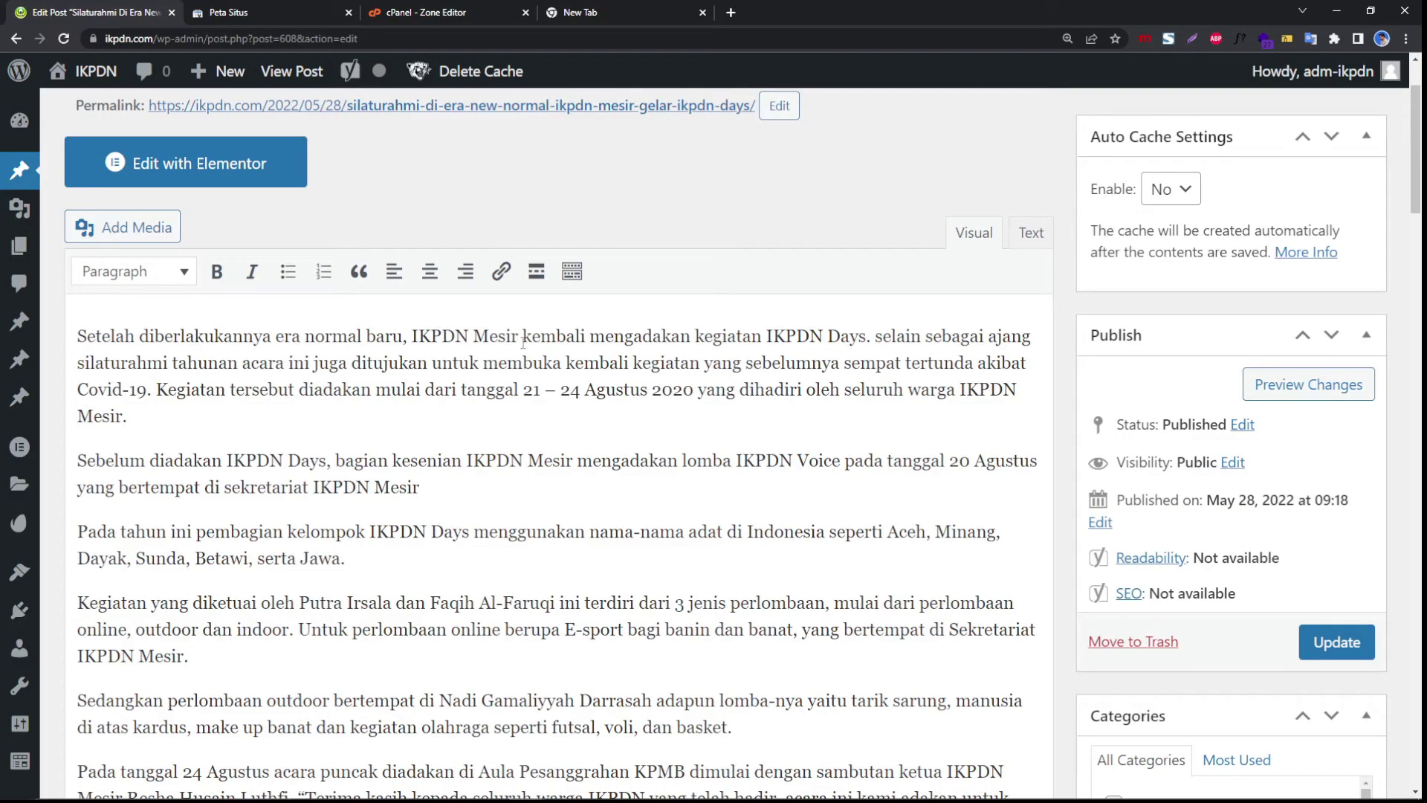
pyautogui.scroll(-2, 523, 343)
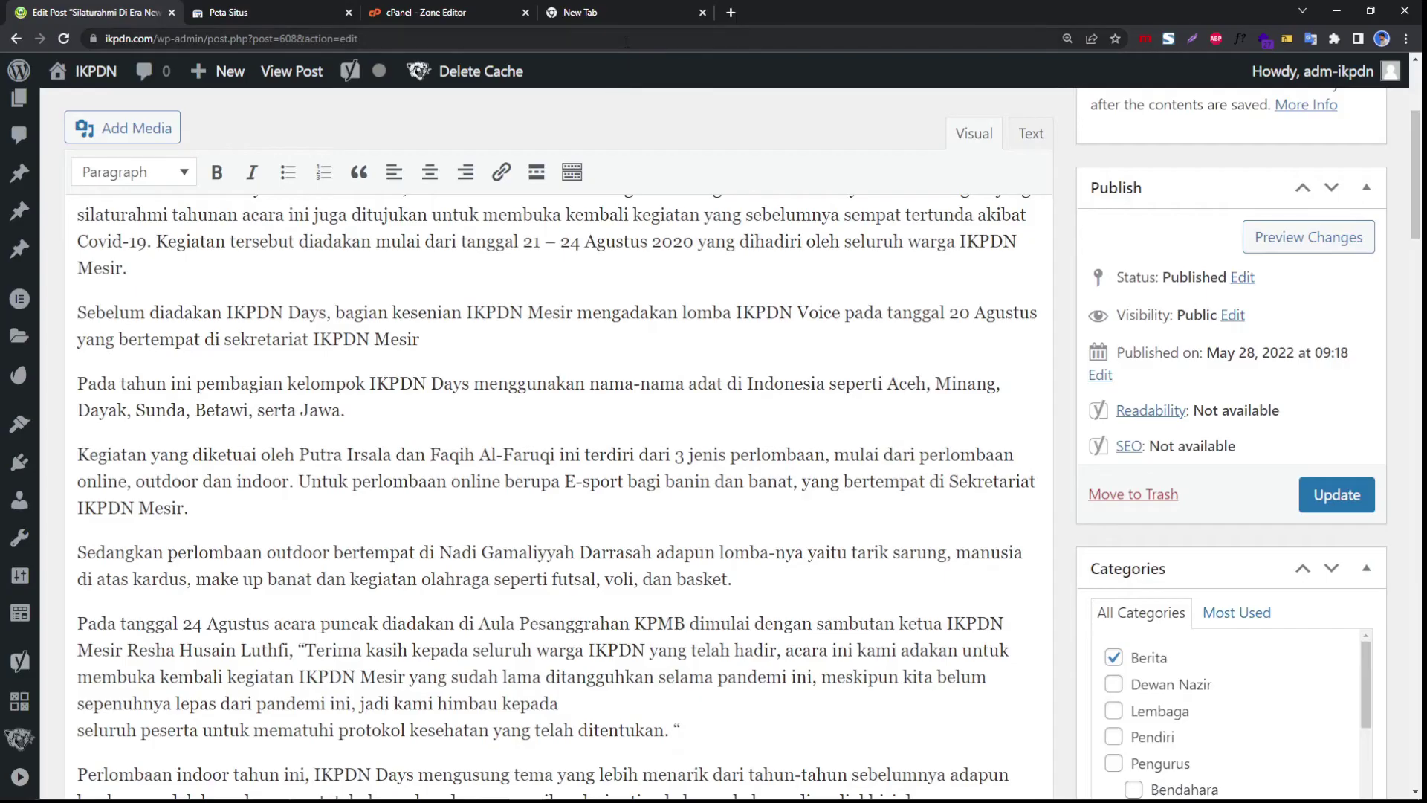